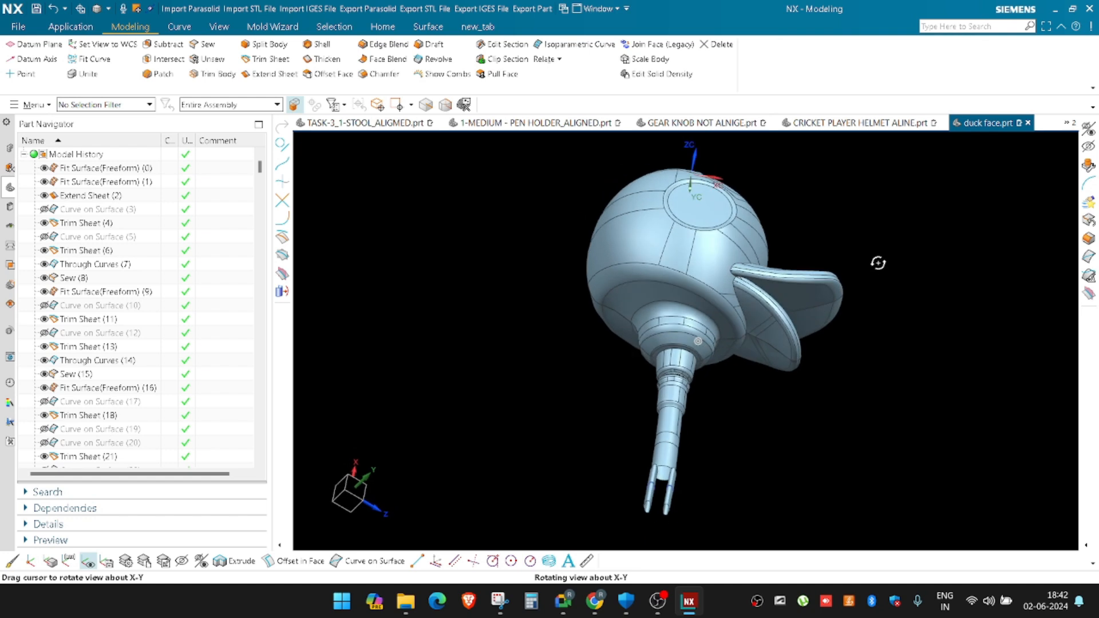
# Display the model shaded without edges to inspect the surfaces where the neck meets the head
pyautogui.scroll(10, 812, 297)
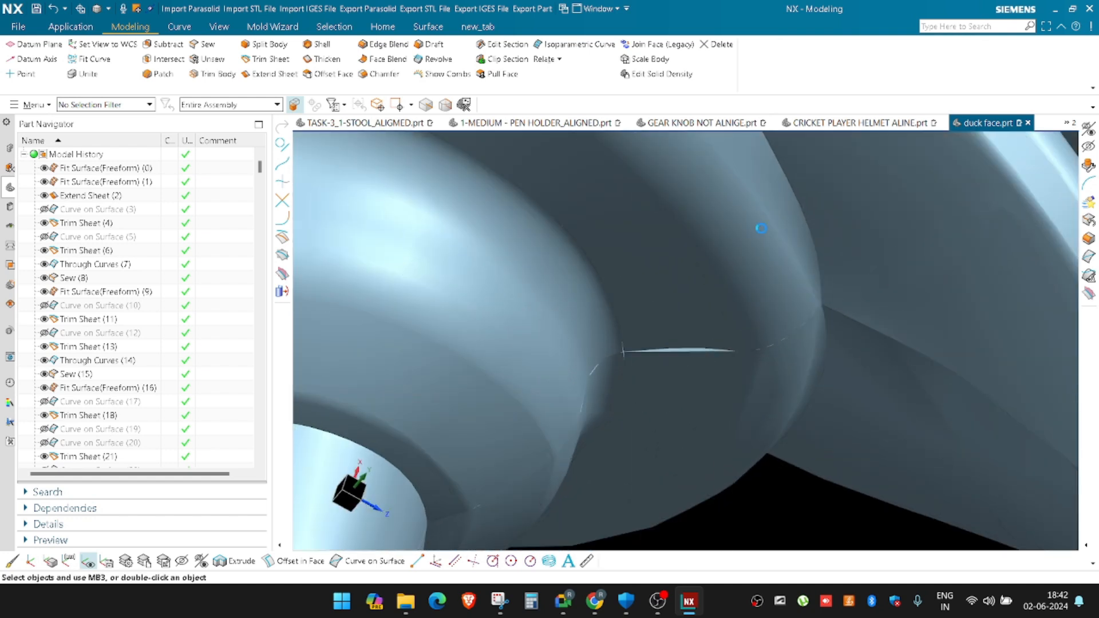
pyautogui.rightClick(763, 224)
pyautogui.click(790, 234)
pyautogui.rightClick(659, 205)
pyautogui.click(701, 228)
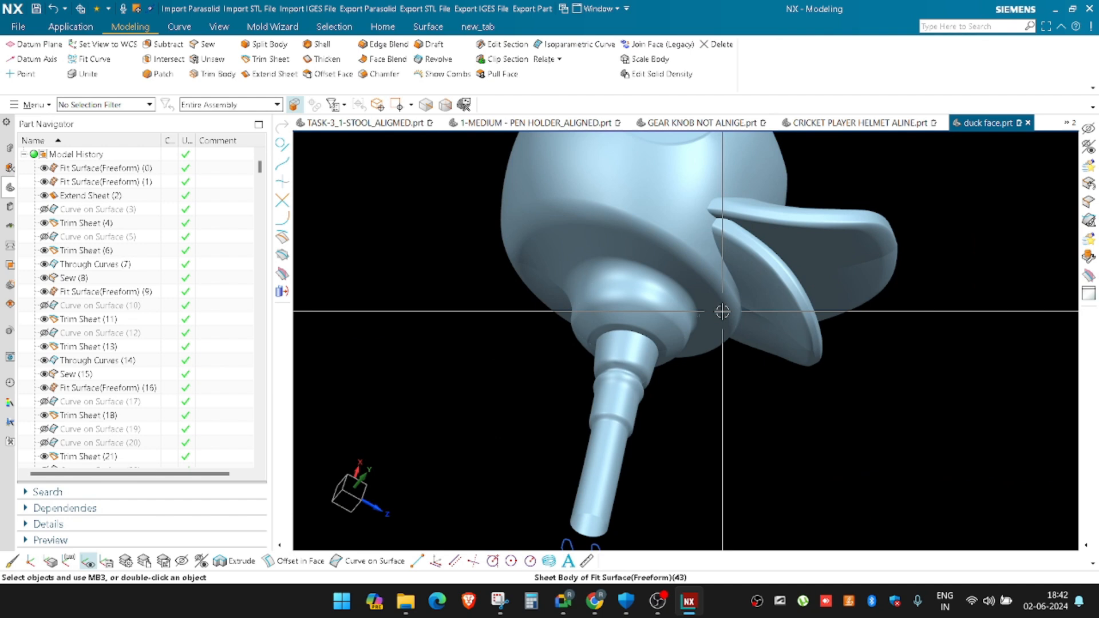
# Examine the neck, the stepped stem and the two extruded prongs at its end
pyautogui.moveTo(720, 312); pyautogui.dragTo(698, 296, button='middle')
pyautogui.scroll(5, 660, 368)
pyautogui.scroll(-2, 660, 372)
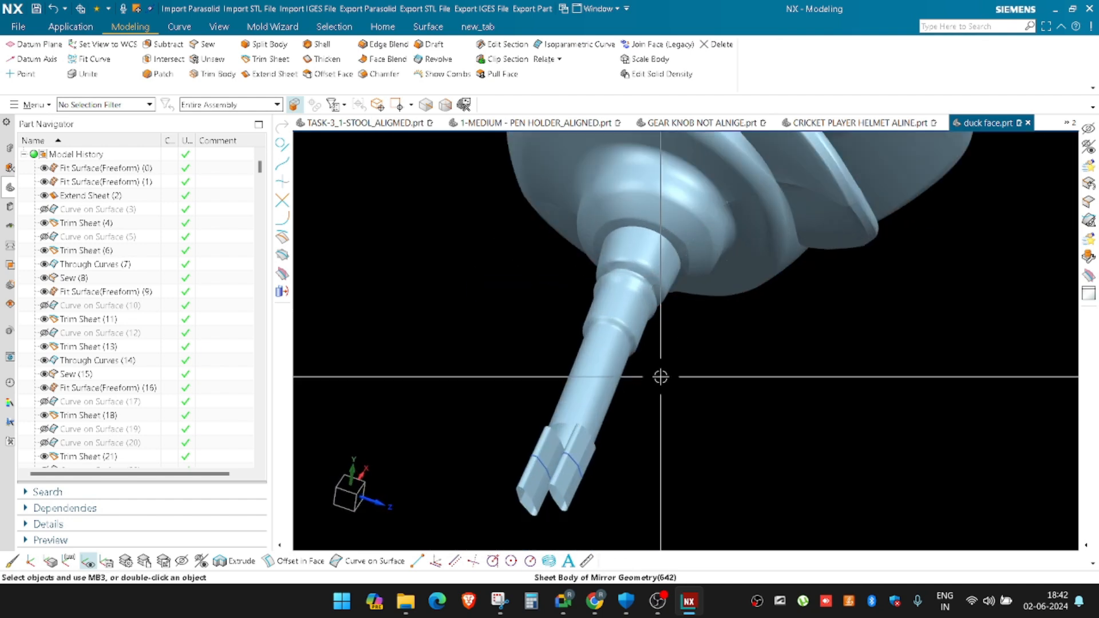
pyautogui.scroll(-4, 559, 394)
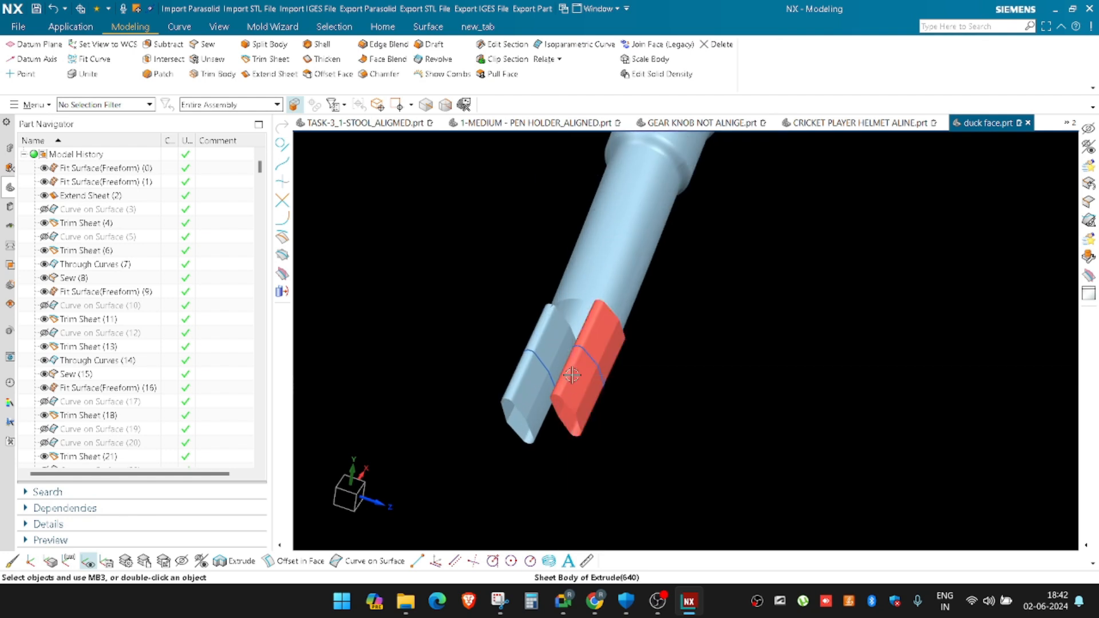
pyautogui.scroll(-5, 675, 424)
pyautogui.scroll(5, 653, 460)
pyautogui.scroll(5, 625, 455)
pyautogui.moveTo(544, 420); pyautogui.dragTo(567, 393, button='middle')
pyautogui.scroll(-10, 566, 393)
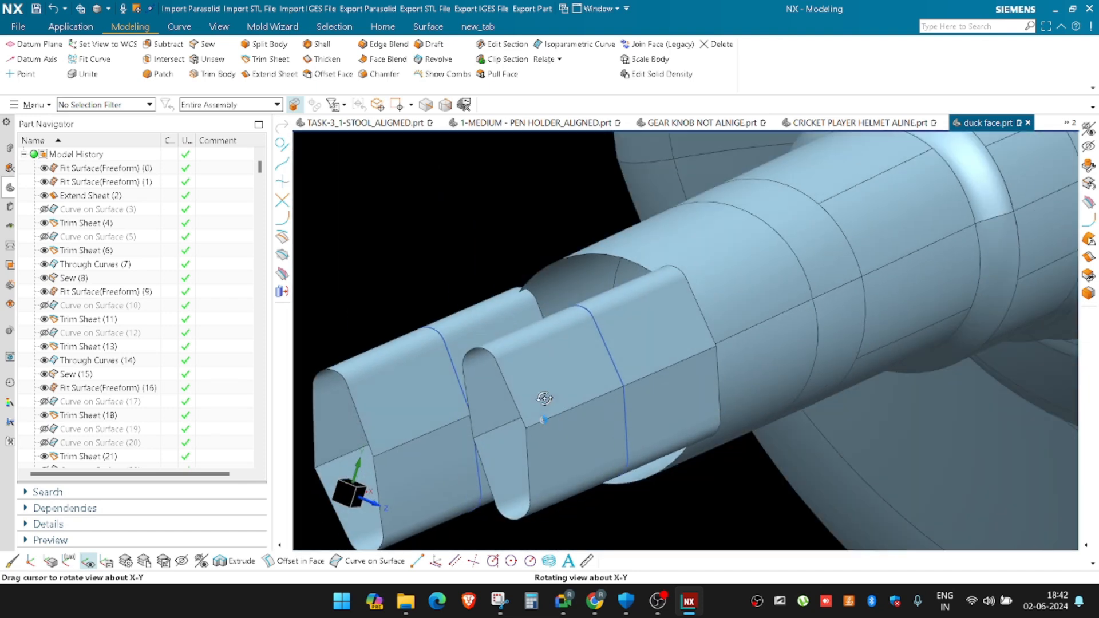
pyautogui.scroll(4, 626, 275)
pyautogui.scroll(-2, 614, 255)
pyautogui.moveTo(613, 256); pyautogui.dragTo(581, 335, button='middle')
pyautogui.keyDown('shift'); pyautogui.moveTo(467, 274); pyautogui.dragTo(533, 299, button='middle'); pyautogui.keyUp('shift')
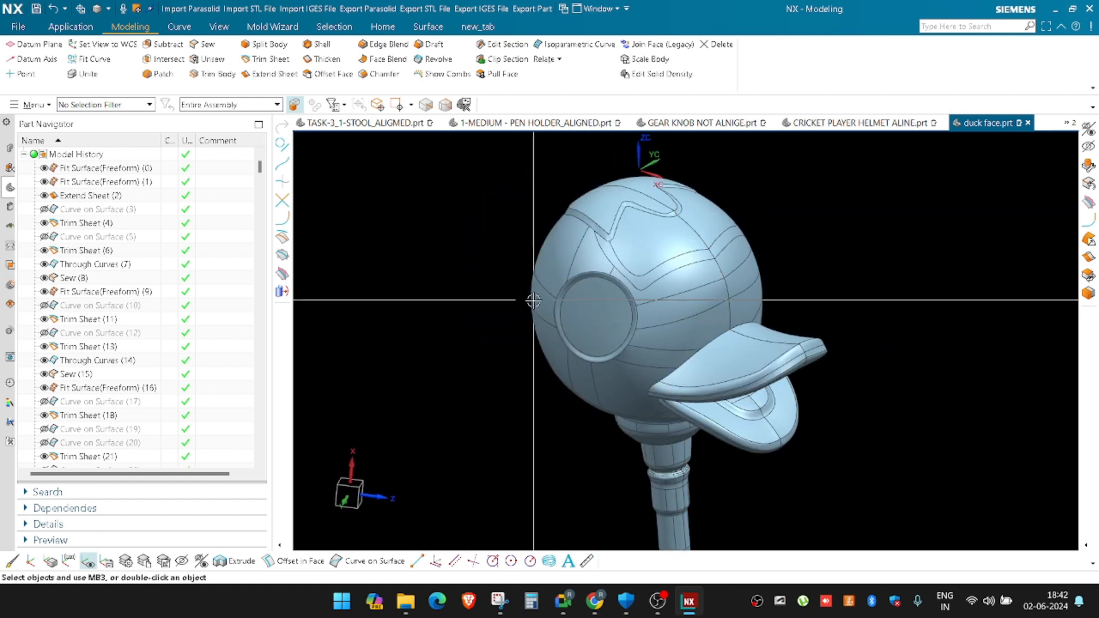
# Examine the duck head's surfaces around the round eye recess and beak, swapping the shown and hidden objects
pyautogui.scroll(1, 697, 292)
pyautogui.keyDown('shift'); pyautogui.moveTo(584, 255); pyautogui.dragTo(555, 283, button='middle'); pyautogui.keyUp('shift')
pyautogui.hotkey('ctrl', 'shift', 'b')
pyautogui.scroll(2, 672, 278)
pyautogui.moveTo(672, 278); pyautogui.dragTo(705, 266, button='middle')
pyautogui.scroll(-3, 704, 265)
pyautogui.moveTo(581, 288); pyautogui.dragTo(558, 300, button='middle')
pyautogui.scroll(-1, 709, 204)
pyautogui.moveTo(708, 205)
pyautogui.mouseDown(button='middle')
pyautogui.moveTo(736, 189)
pyautogui.moveTo(705, 208)
pyautogui.mouseUp(button='middle')
pyautogui.hotkey('ctrl', 'shift', 'b')
pyautogui.scroll(2, 630, 223)
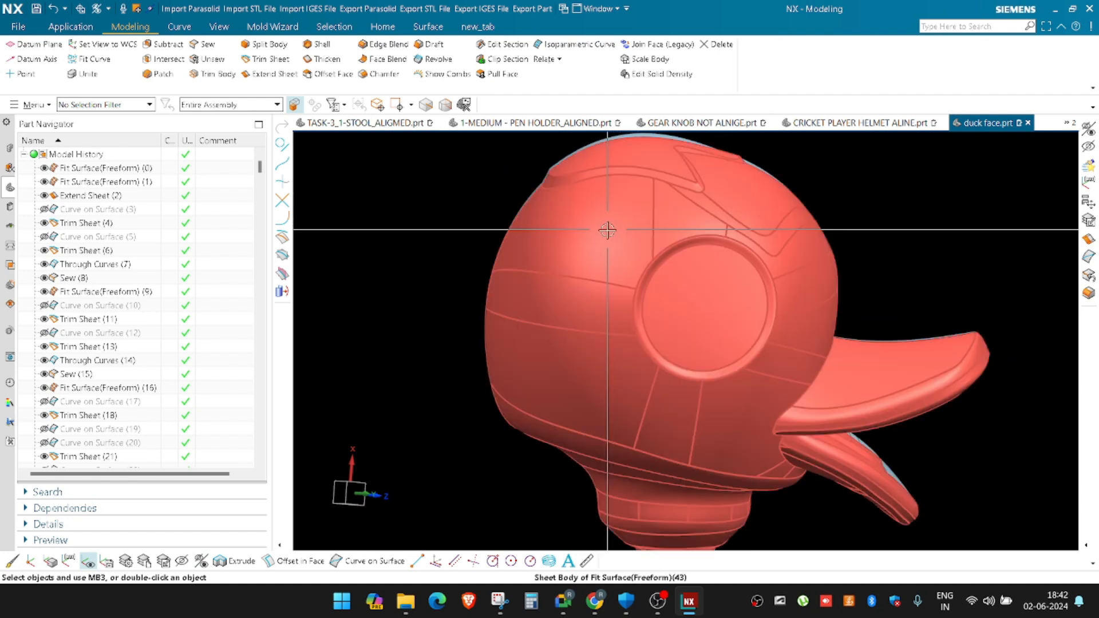
pyautogui.moveTo(606, 226); pyautogui.dragTo(574, 238, button='middle')
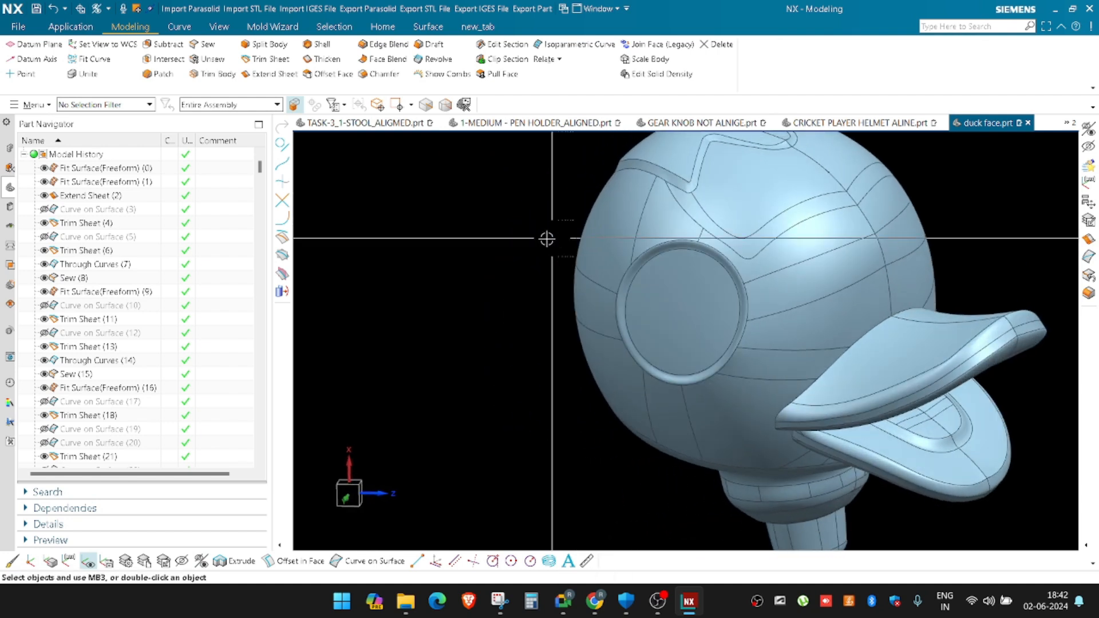
pyautogui.keyDown('shift'); pyautogui.moveTo(456, 255); pyautogui.dragTo(434, 301, button='middle'); pyautogui.keyUp('shift')
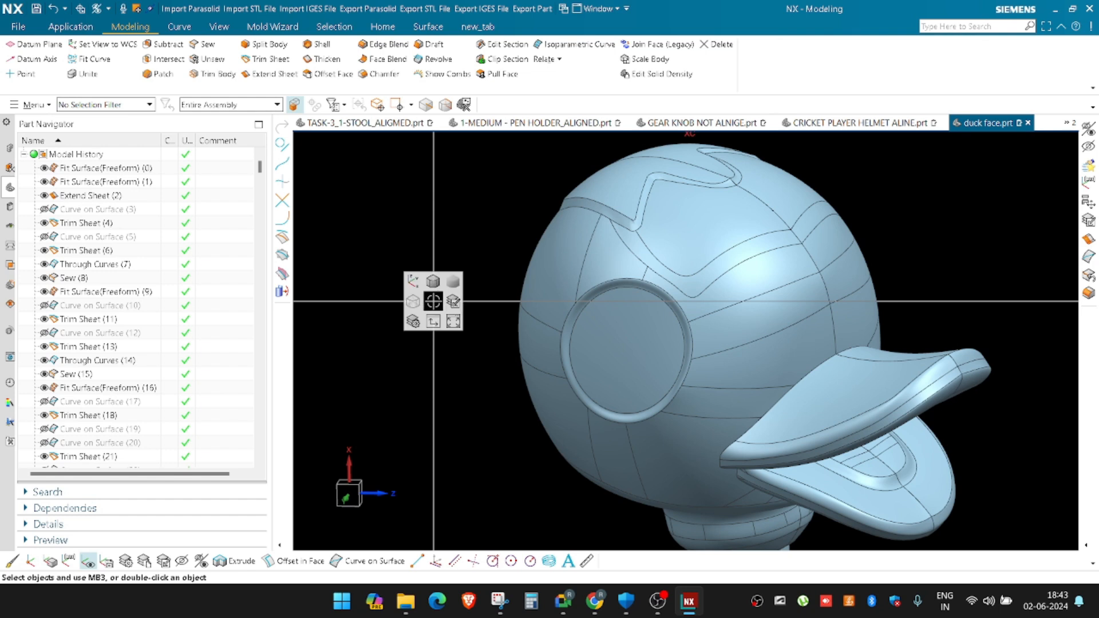
# Change the display color of all the duck's sheet bodies to palette color 138, green
pyautogui.hotkey('ctrl', 'j')
pyautogui.click(817, 238)
pyautogui.click(418, 211)
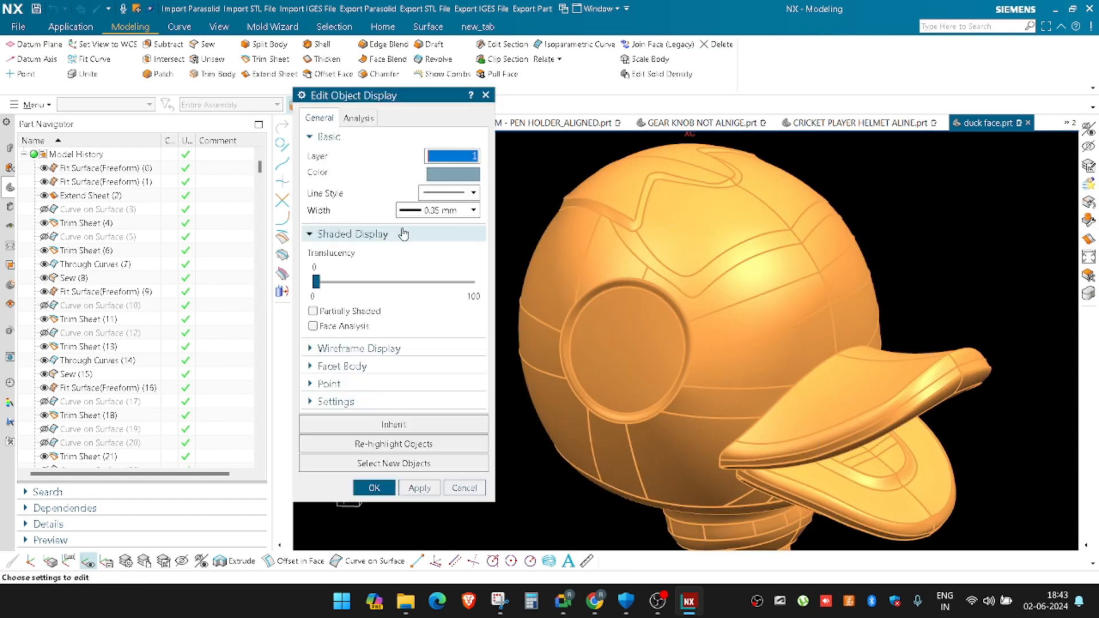
pyautogui.click(449, 155)
pyautogui.write('138')
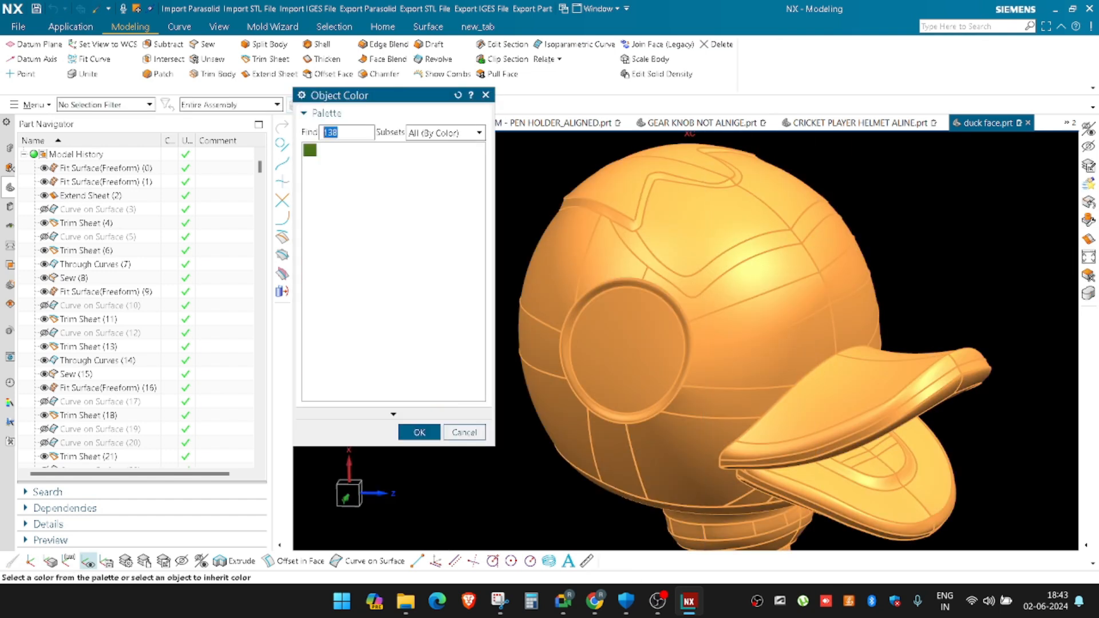
pyautogui.click(311, 150)
pyautogui.middleClick(589, 231)
pyautogui.middleClick(589, 231)
# Examine the pointed crest tip above the eye recess and the surrounding head surfaces
pyautogui.scroll(-4, 589, 230)
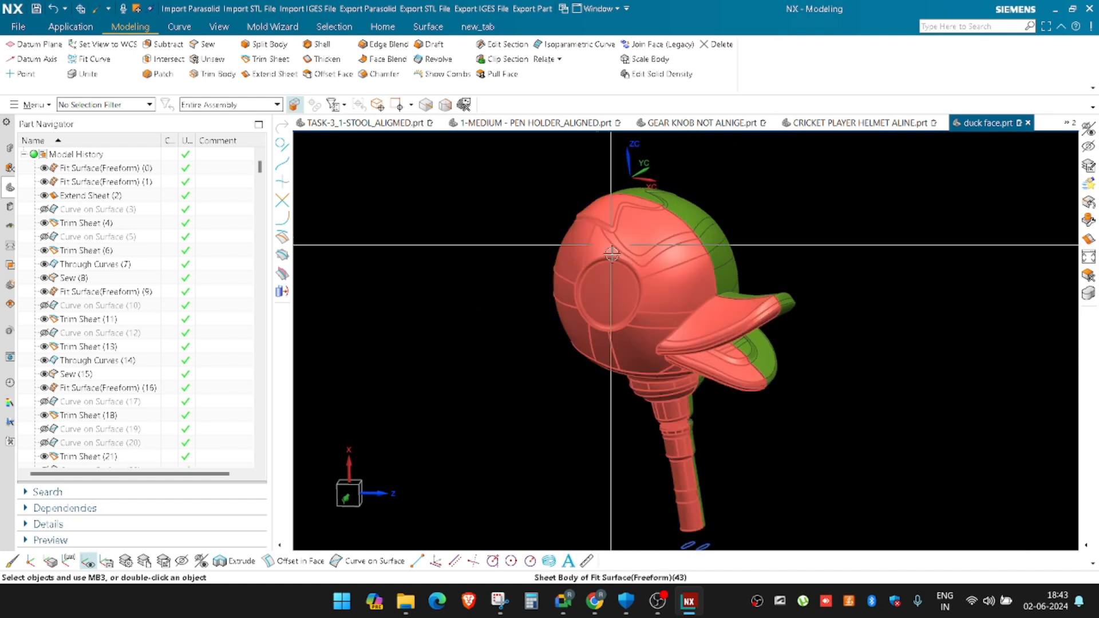
pyautogui.scroll(6, 659, 235)
pyautogui.moveTo(669, 248)
pyautogui.mouseDown(button='middle')
pyautogui.moveTo(702, 248)
pyautogui.moveTo(690, 255)
pyautogui.mouseUp(button='middle')
pyautogui.scroll(2, 512, 307)
pyautogui.moveTo(512, 310); pyautogui.dragTo(516, 255, button='middle')
pyautogui.click(489, 220)
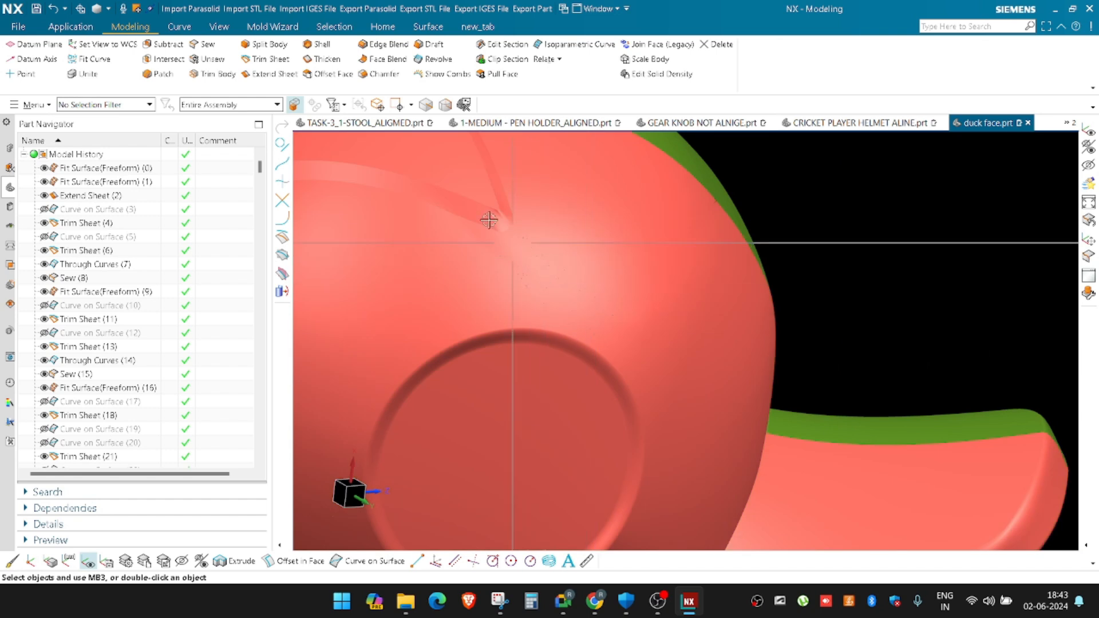
pyautogui.scroll(4, 600, 229)
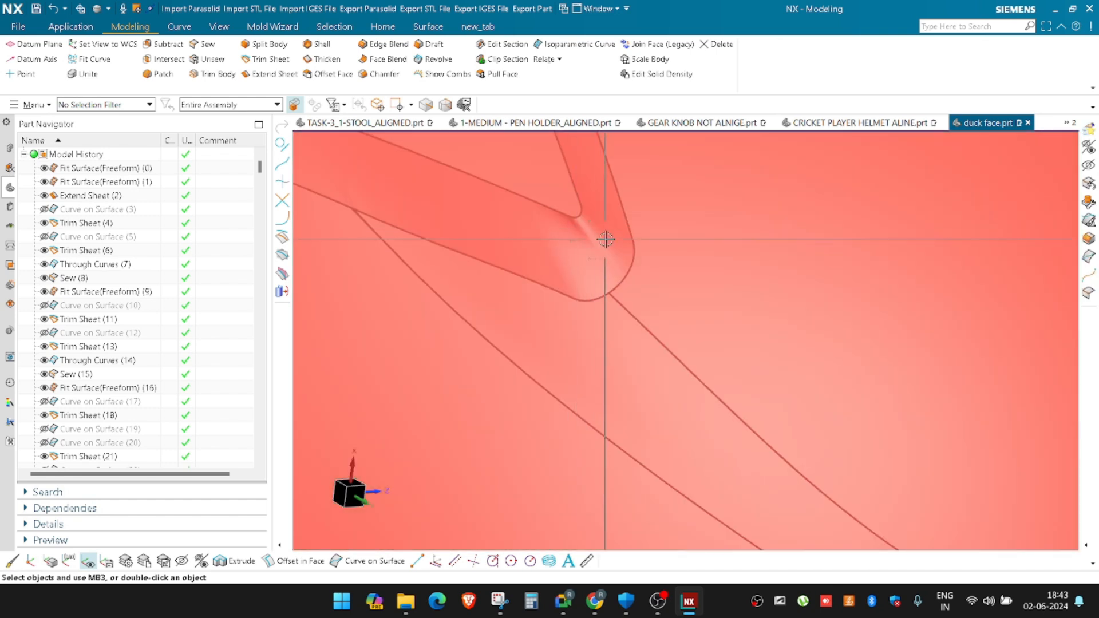
pyautogui.scroll(-5, 638, 253)
pyautogui.moveTo(646, 252); pyautogui.dragTo(682, 246, button='middle')
pyautogui.scroll(-2, 719, 229)
pyautogui.scroll(3, 549, 375)
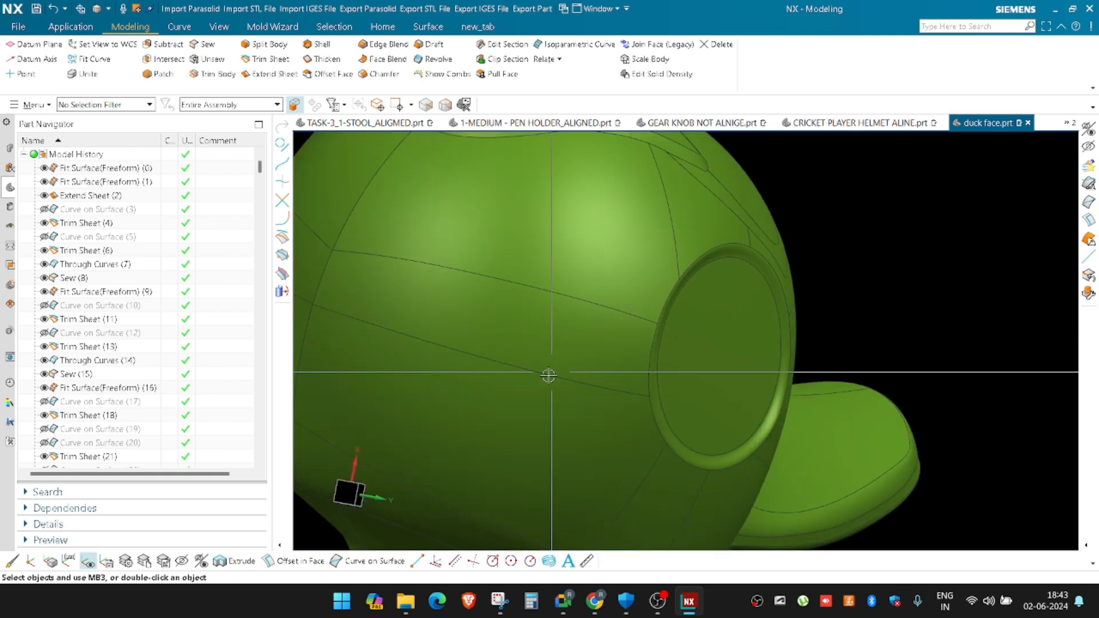
# Examine the surface patches around the eye recess, the underside of the head and the area beside the beak
pyautogui.moveTo(599, 319); pyautogui.dragTo(617, 270, button='middle')
pyautogui.scroll(-3, 647, 409)
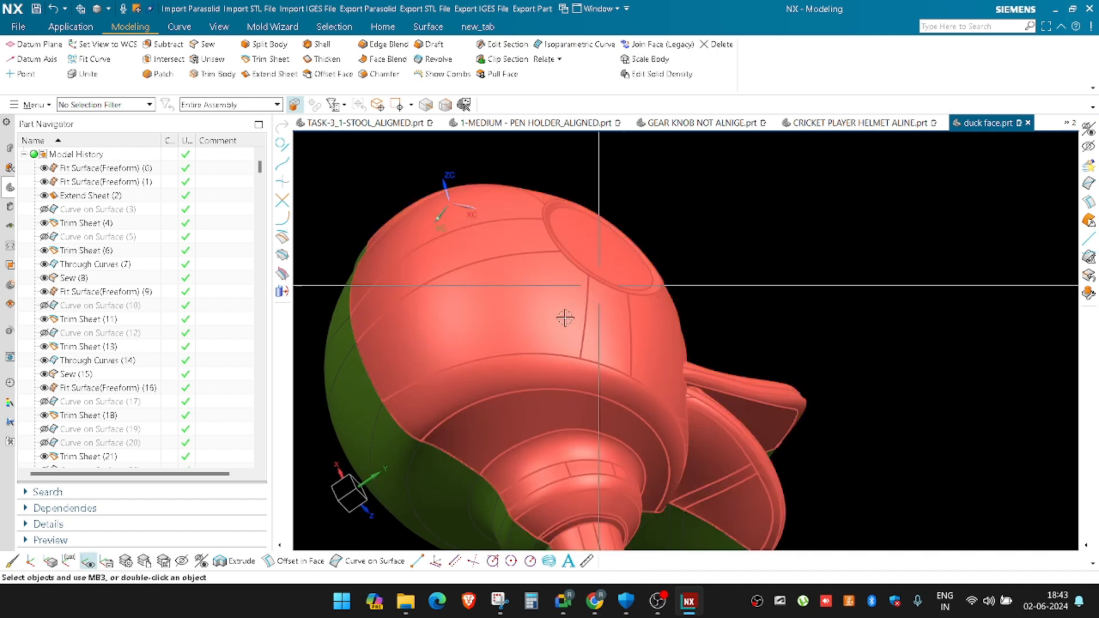
pyautogui.moveTo(585, 325); pyautogui.dragTo(608, 386, button='middle')
pyautogui.scroll(3, 572, 344)
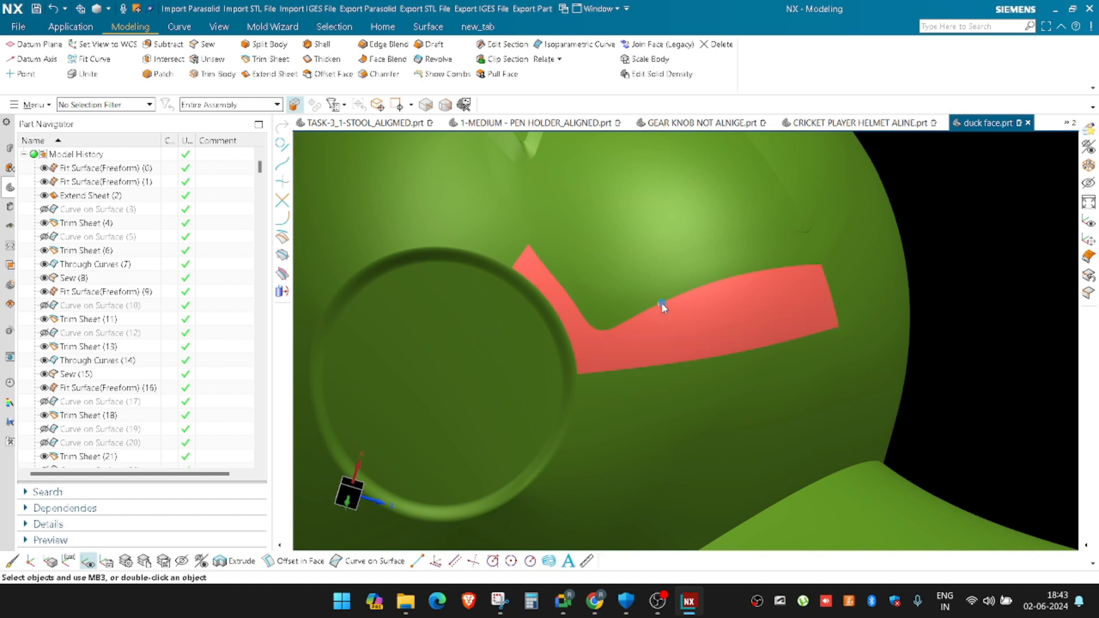
pyautogui.scroll(-3, 647, 252)
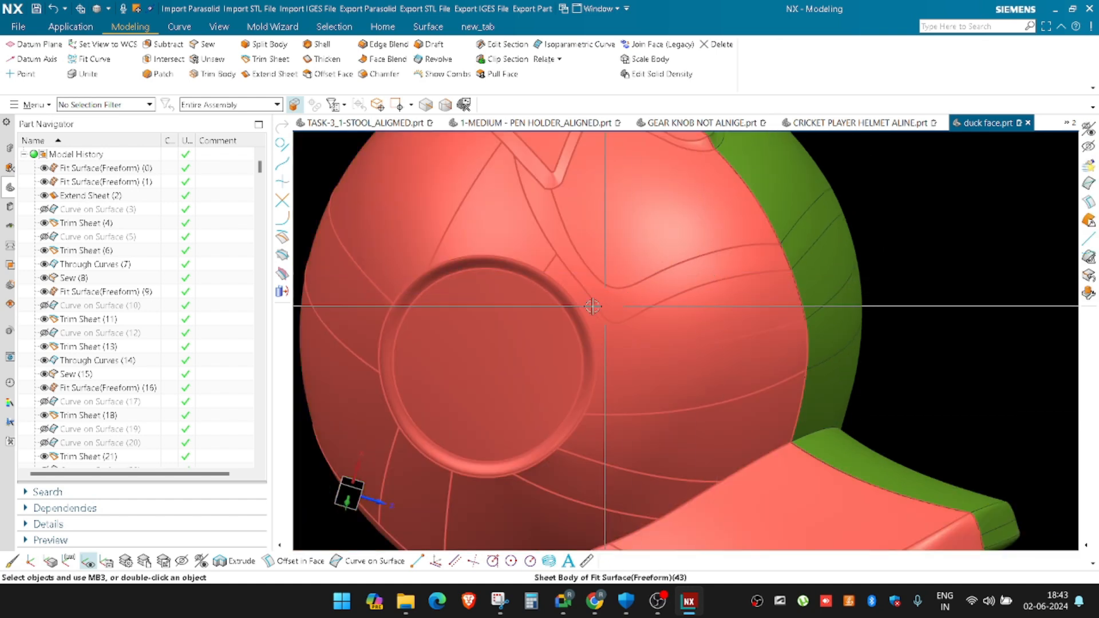
pyautogui.scroll(-2, 600, 274)
pyautogui.moveTo(600, 273); pyautogui.dragTo(645, 319, button='middle')
pyautogui.scroll(2, 643, 316)
pyautogui.scroll(4, 584, 336)
pyautogui.click(592, 302)
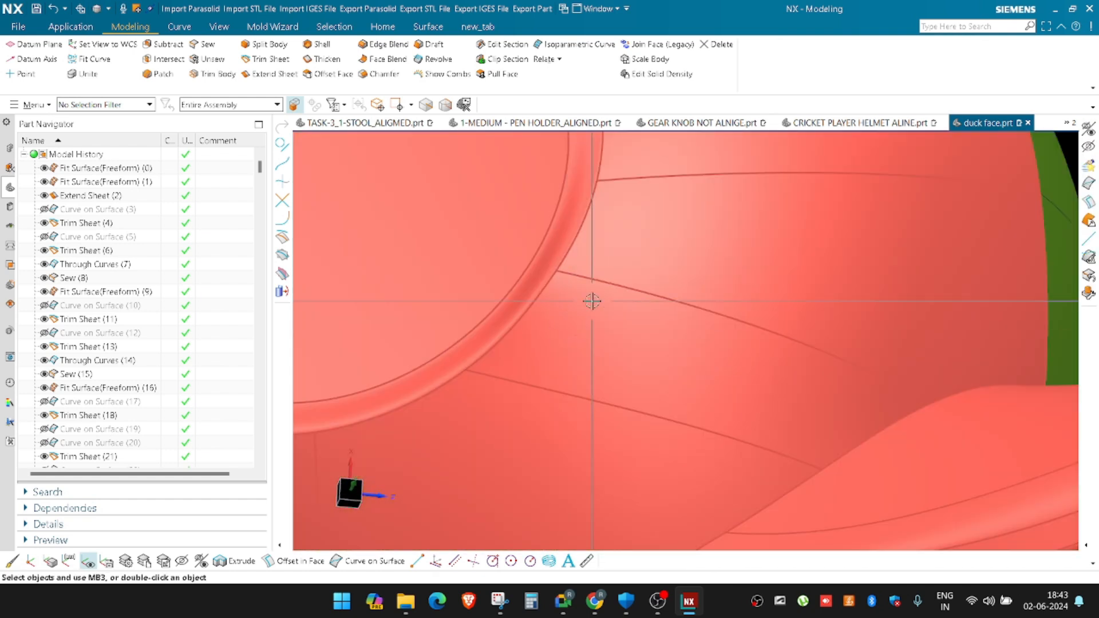
pyautogui.press('Escape')
pyautogui.scroll(-5, 674, 299)
pyautogui.scroll(3, 658, 332)
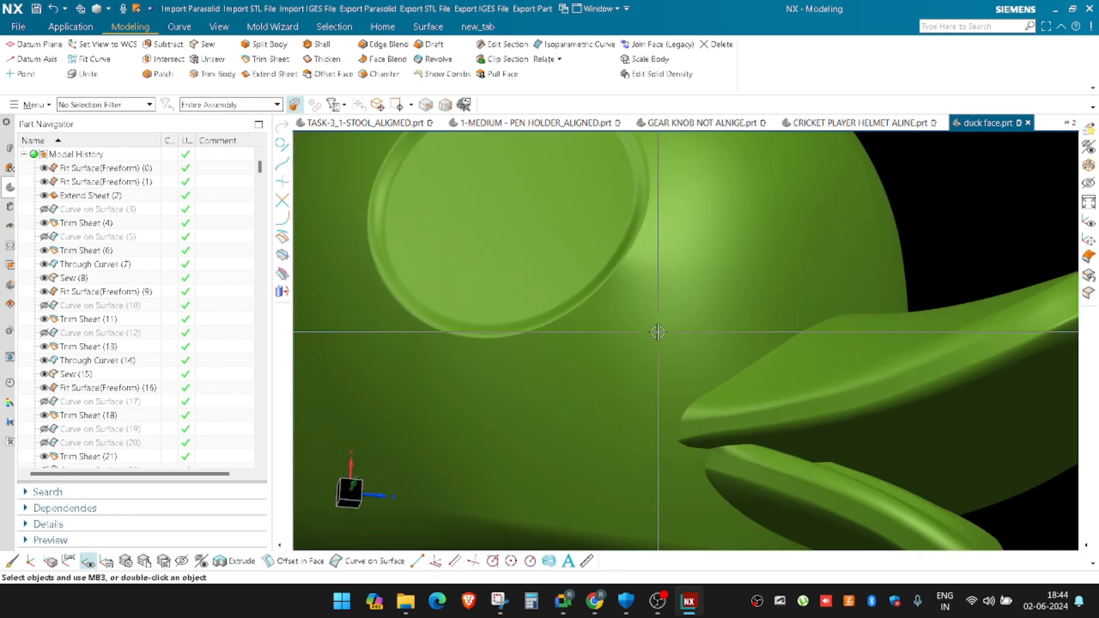
pyautogui.scroll(-3, 630, 318)
pyautogui.moveTo(610, 302)
pyautogui.mouseDown(button='middle')
pyautogui.moveTo(569, 304)
pyautogui.moveTo(635, 286)
pyautogui.moveTo(577, 296)
pyautogui.moveTo(624, 294)
pyautogui.moveTo(589, 299)
pyautogui.moveTo(615, 287)
pyautogui.mouseUp(button='middle')
pyautogui.scroll(4, 569, 208)
pyautogui.scroll(2, 567, 259)
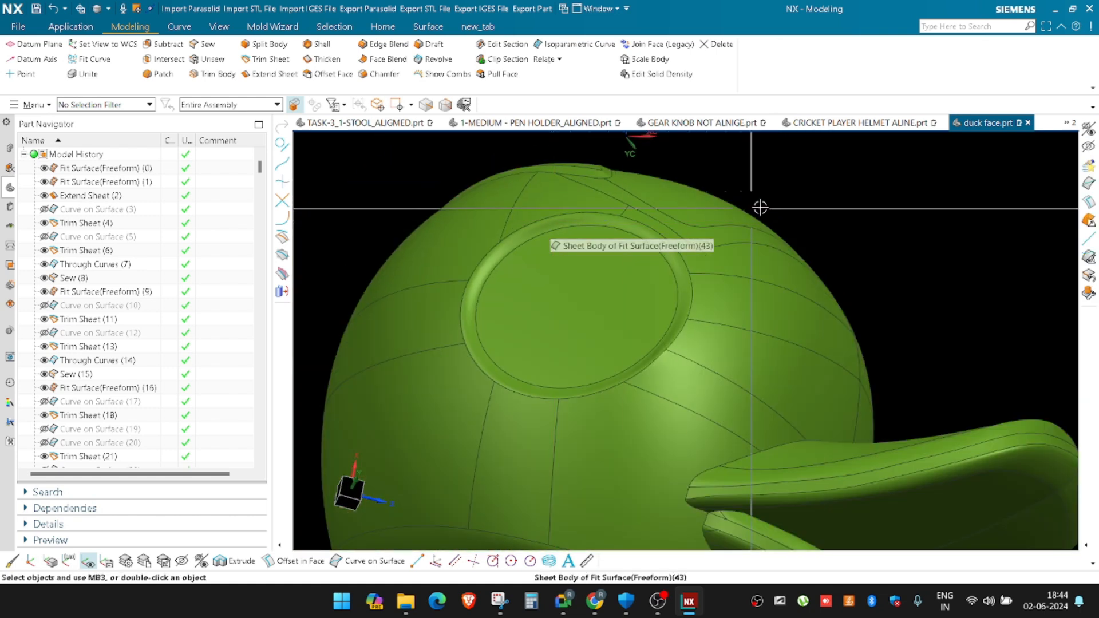
# Check the local surface radii on the crest, head and upper beak with the dynamic Geometric Properties analysis
pyautogui.rightClick(846, 208)
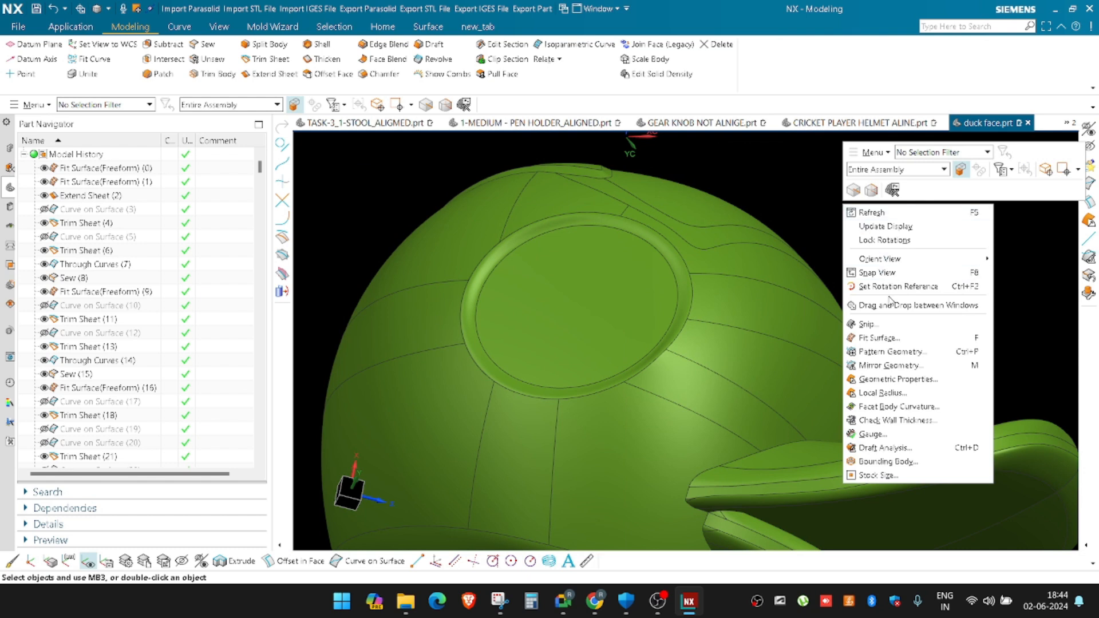
pyautogui.click(898, 379)
pyautogui.scroll(-3, 699, 268)
pyautogui.moveTo(664, 287); pyautogui.dragTo(641, 257, button='middle')
pyautogui.scroll(5, 634, 238)
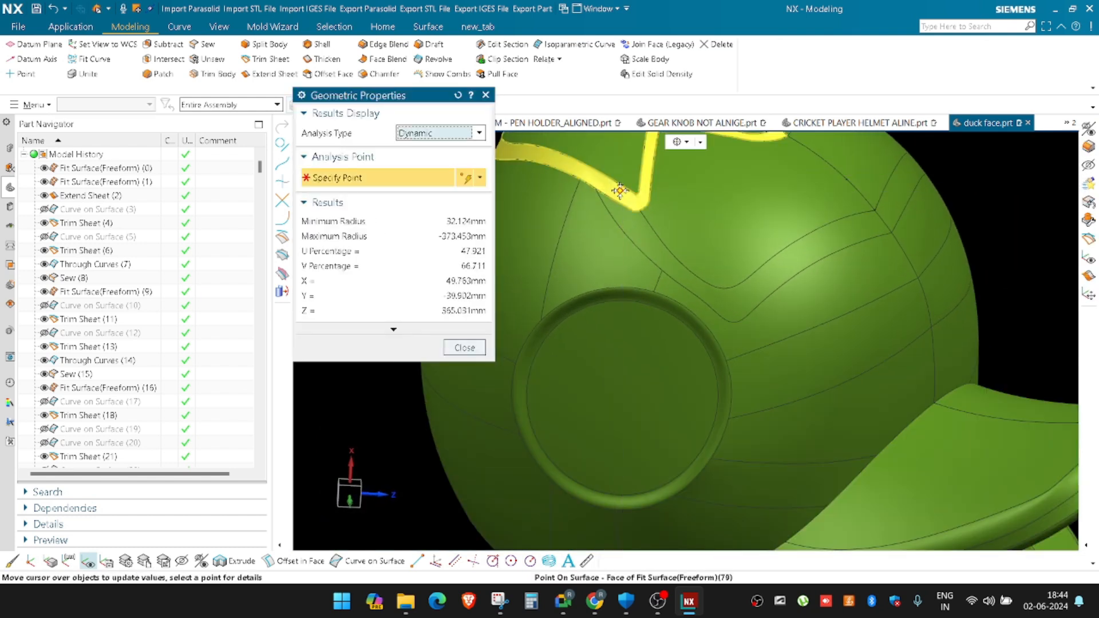
pyautogui.scroll(-3, 620, 191)
pyautogui.scroll(3, 731, 346)
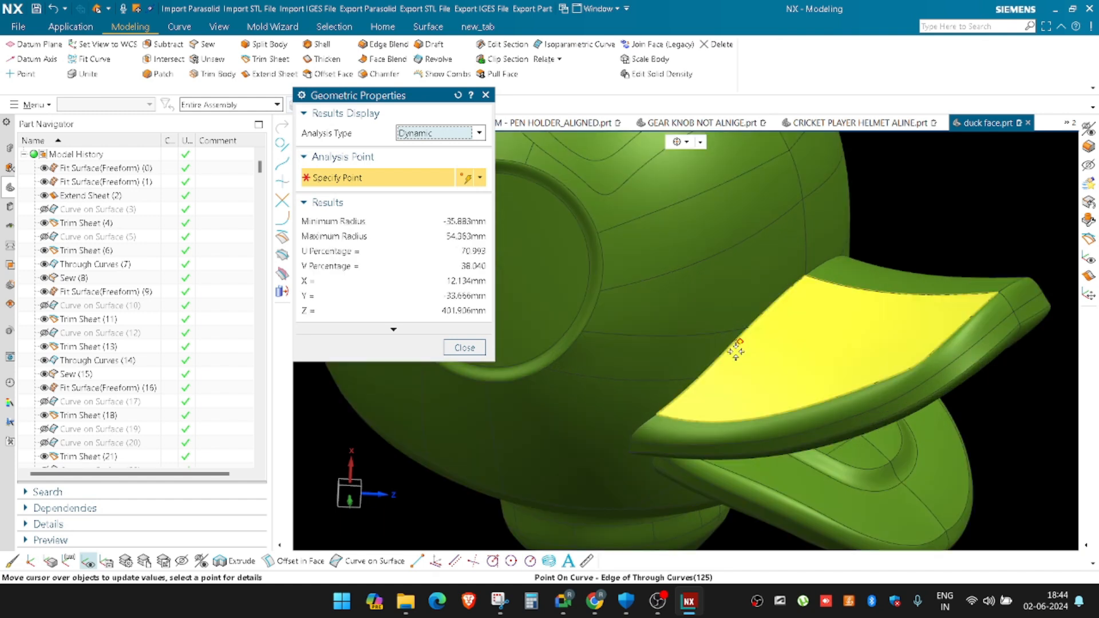
pyautogui.scroll(-2, 744, 349)
pyautogui.scroll(2, 666, 383)
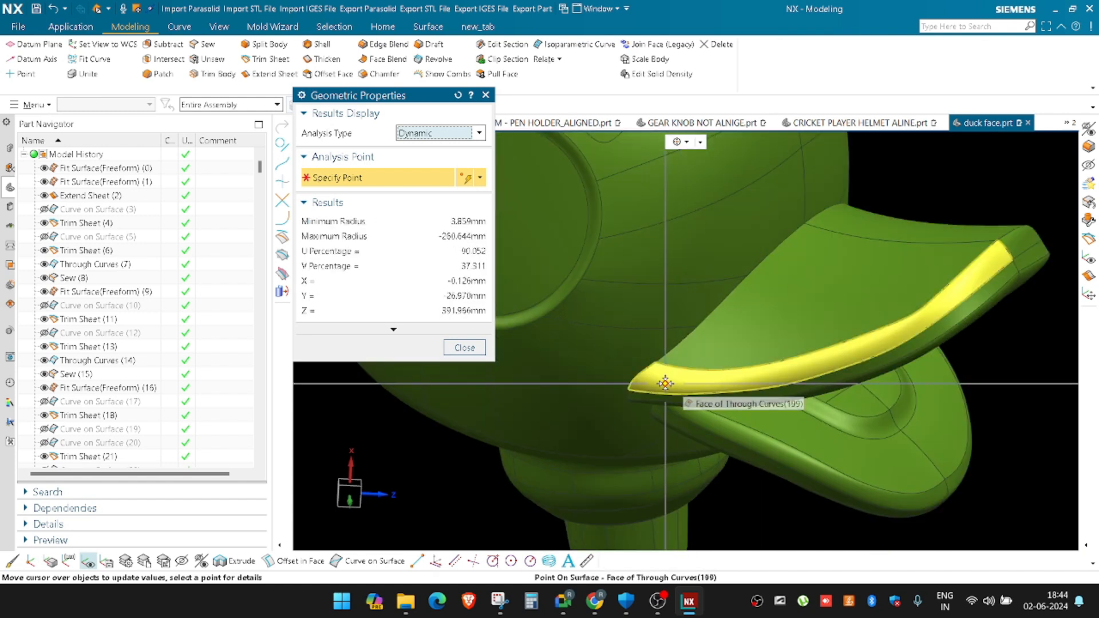
pyautogui.scroll(-3, 665, 384)
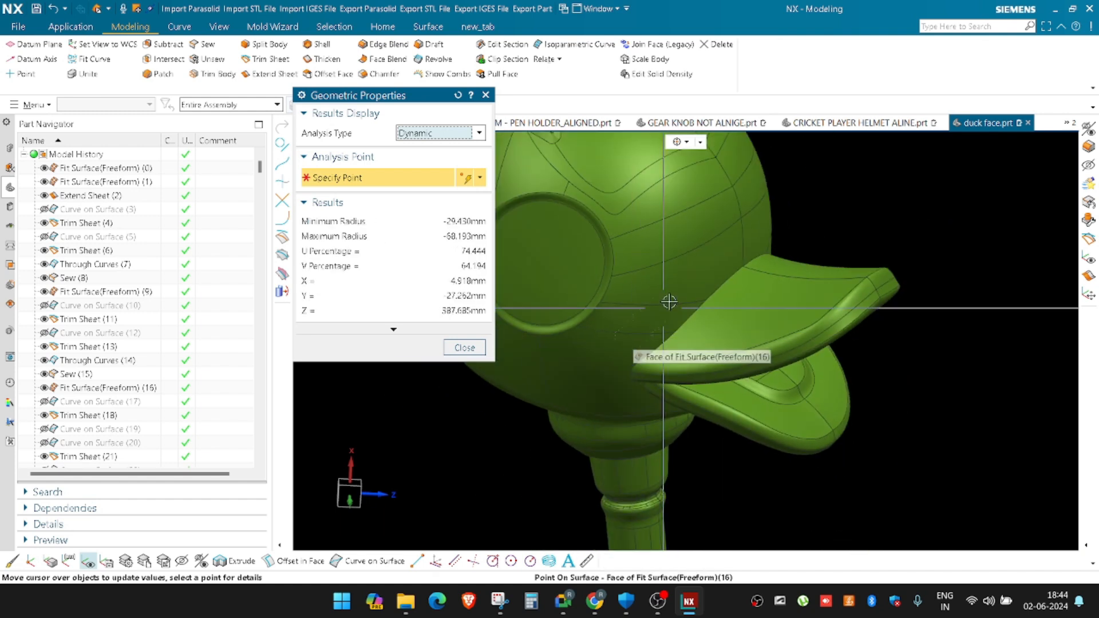
pyautogui.press('Escape')
# Examine the upper beak's top surface and its rounded rim without edge lines
pyautogui.scroll(4, 815, 324)
pyautogui.moveTo(815, 324); pyautogui.dragTo(840, 270, button='middle')
pyautogui.scroll(2, 822, 247)
pyautogui.scroll(-4, 840, 270)
pyautogui.scroll(2, 785, 314)
pyautogui.moveTo(785, 315); pyautogui.dragTo(797, 305, button='middle')
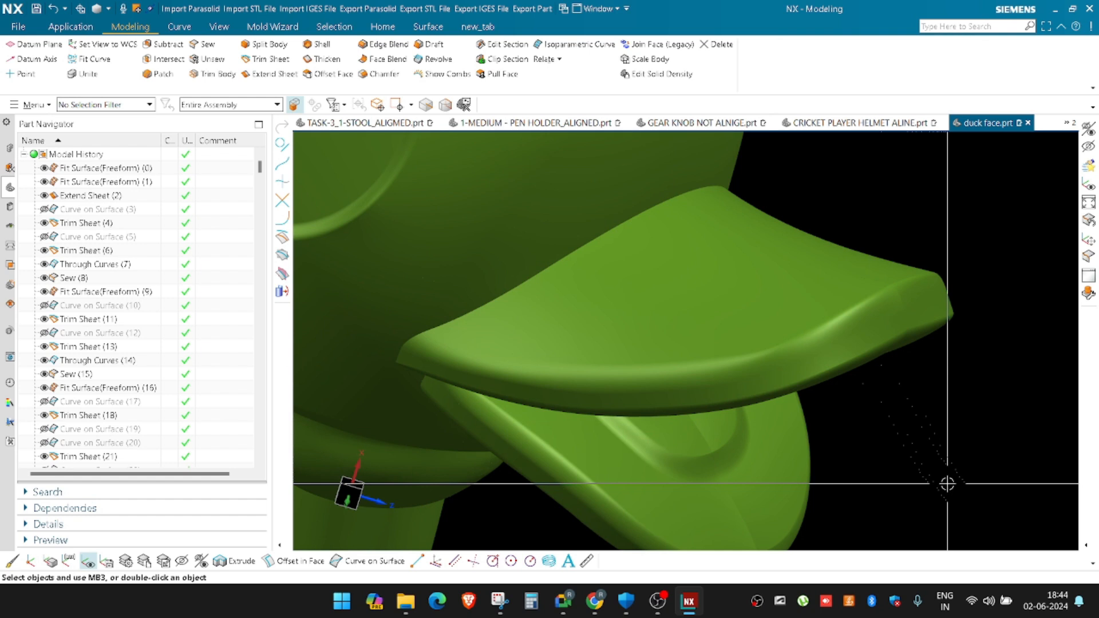
pyautogui.hotkey('ctrl', 'shift', 'b')
pyautogui.hotkey('ctrl', 'shift', 'b')
pyautogui.hotkey('ctrl', 'shift', 'b')
pyautogui.hotkey('ctrl', 'shift', 'b')
pyautogui.hotkey('ctrl', 'shift', 'b')
pyautogui.hotkey('ctrl', 'shift', 'b')
pyautogui.hotkey('ctrl', 'shift', 'b')
pyautogui.hotkey('ctrl', 'shift', 'b')
pyautogui.hotkey('ctrl', 'shift', 'b')
pyautogui.hotkey('ctrl', 'shift', 'b')
pyautogui.hotkey('ctrl', 'shift', 'b')
pyautogui.hotkey('ctrl', 'shift', 'b')
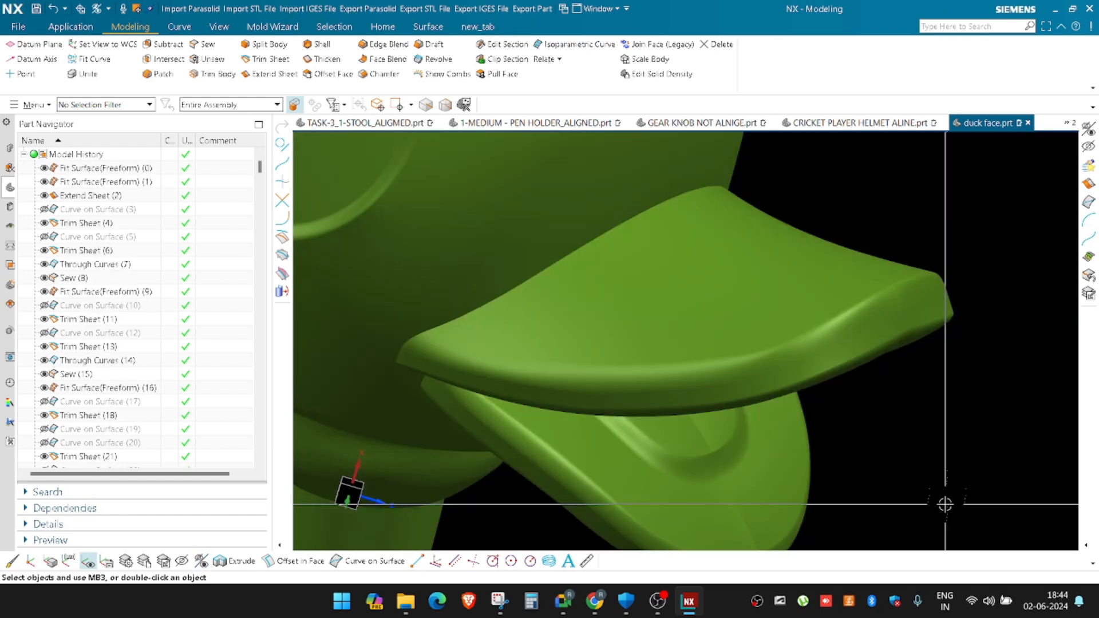
# Display the model shaded with edges and check the upper beak's rim face with the Unsew command
pyautogui.moveTo(945, 504); pyautogui.dragTo(946, 415, button='right')
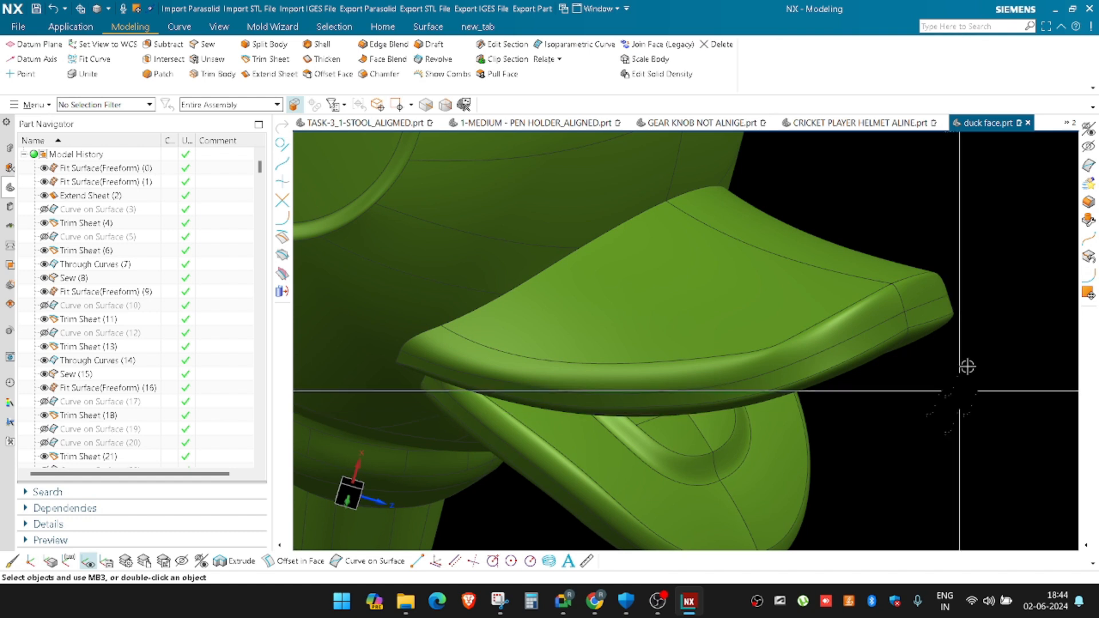
pyautogui.scroll(1, 898, 312)
pyautogui.scroll(-1, 842, 332)
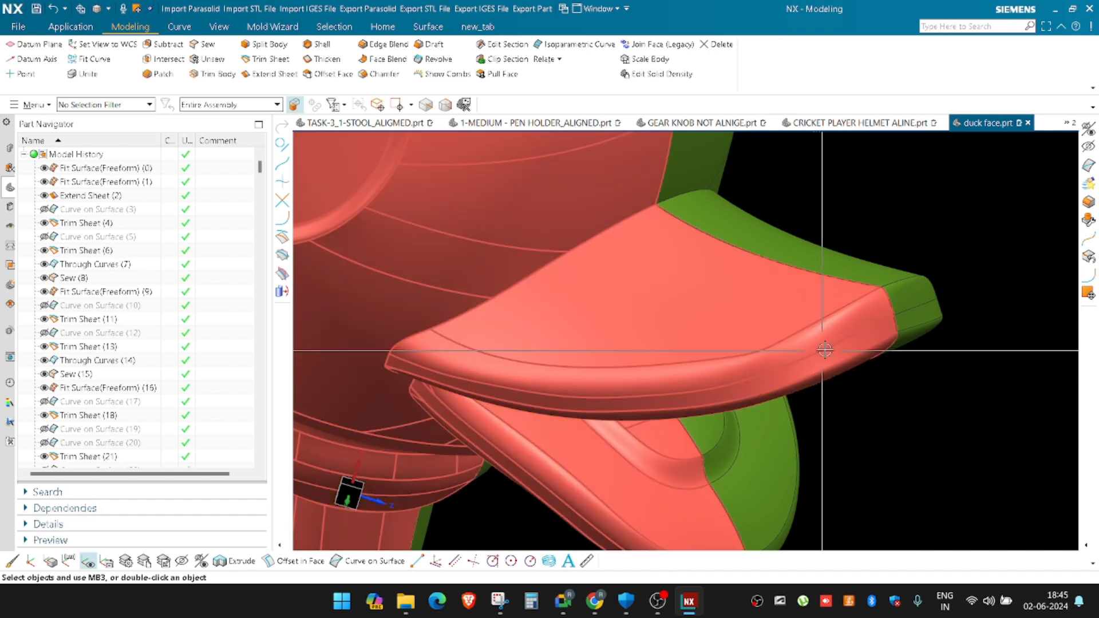
pyautogui.press('u')
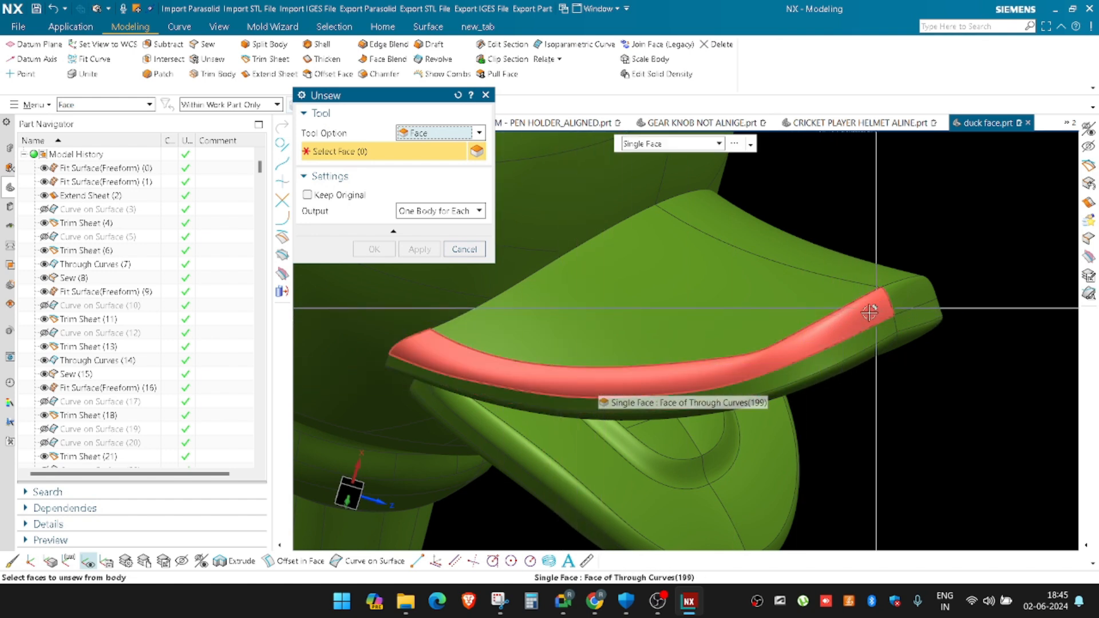
pyautogui.press('Escape')
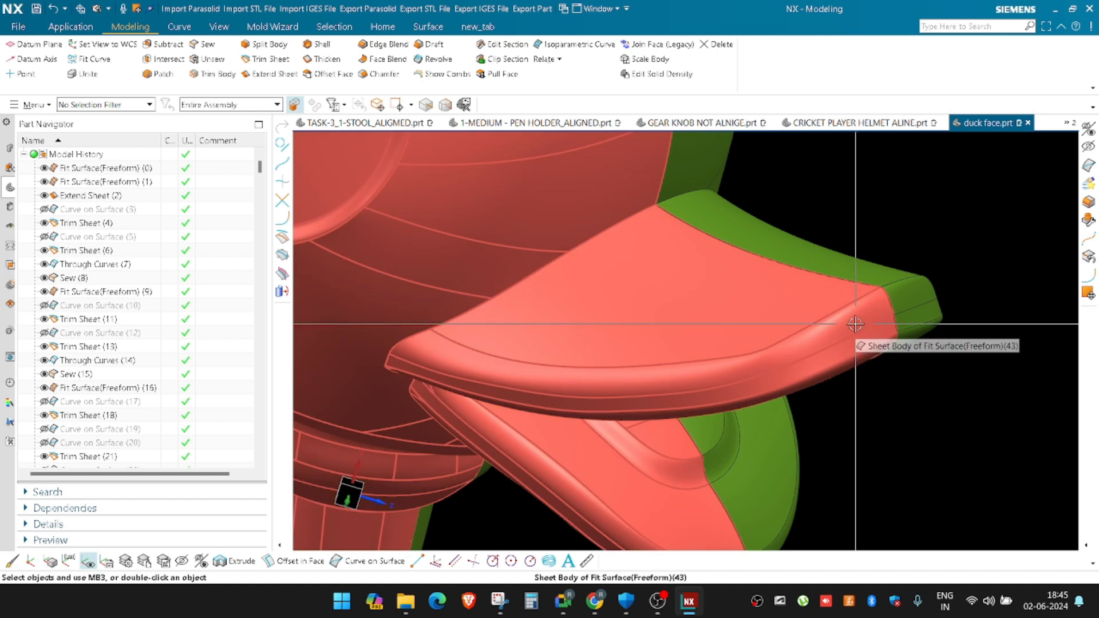
# Examine the lower beak's rim and the raised tongue area, with and without edge lines
pyautogui.scroll(-2, 780, 299)
pyautogui.scroll(1, 773, 315)
pyautogui.scroll(-1, 659, 331)
pyautogui.moveTo(659, 330); pyautogui.dragTo(699, 380, button='middle')
pyautogui.scroll(5, 645, 435)
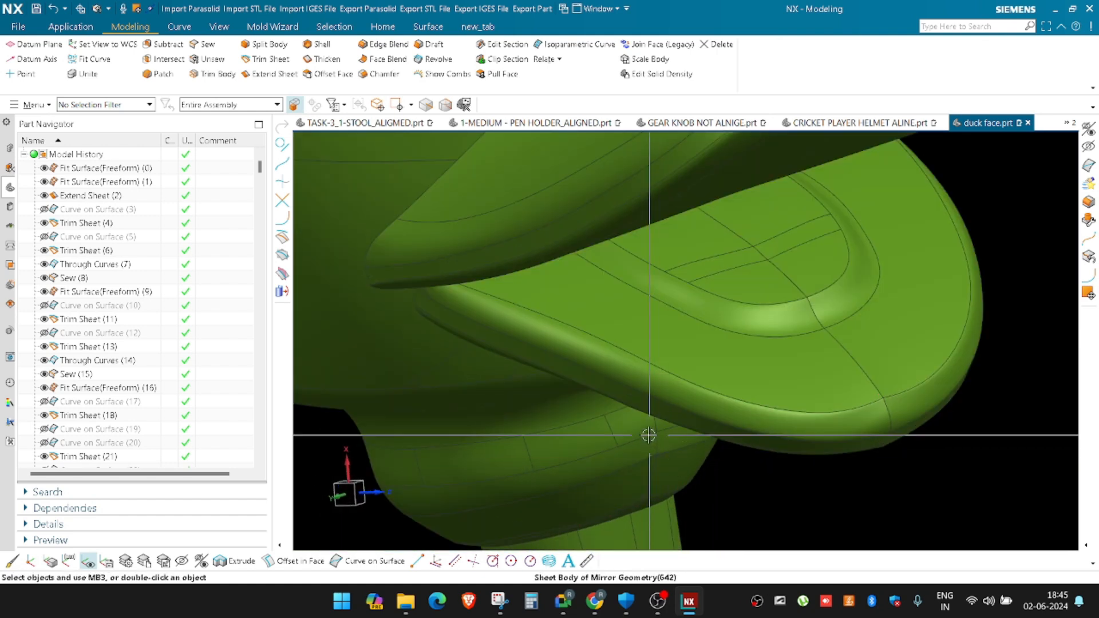
pyautogui.rightClick(554, 259)
pyautogui.click(625, 430)
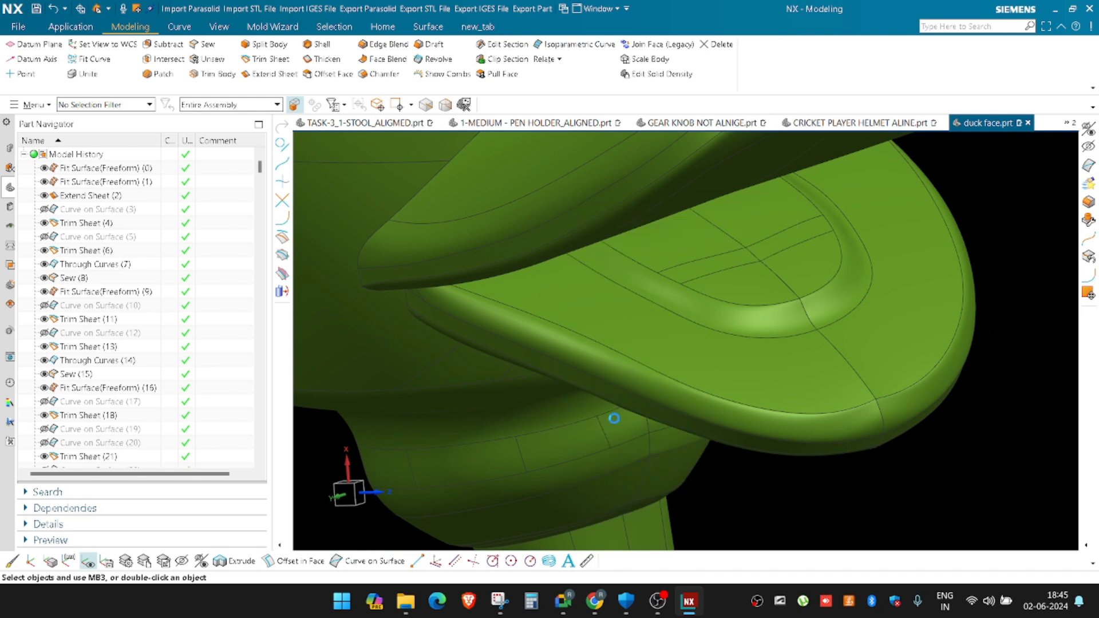
pyautogui.scroll(3, 625, 364)
pyautogui.moveTo(569, 341); pyautogui.dragTo(629, 366, button='middle')
pyautogui.scroll(5, 825, 418)
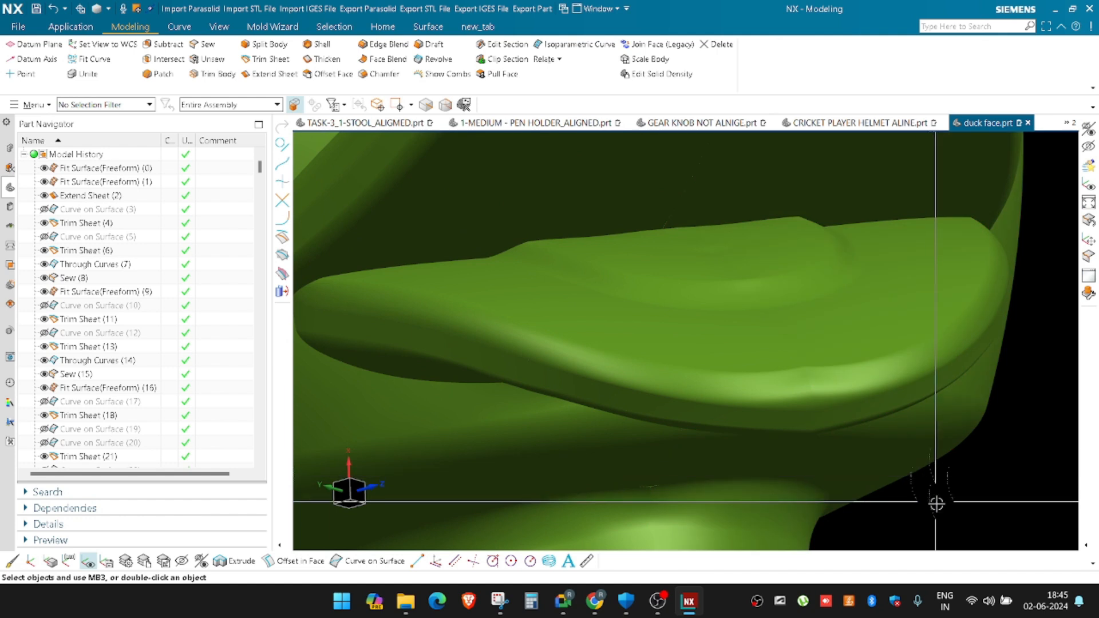
# Swap the shown and hidden objects to display the orange facet body, and hide the large plane cutting through it
pyautogui.press('Escape')
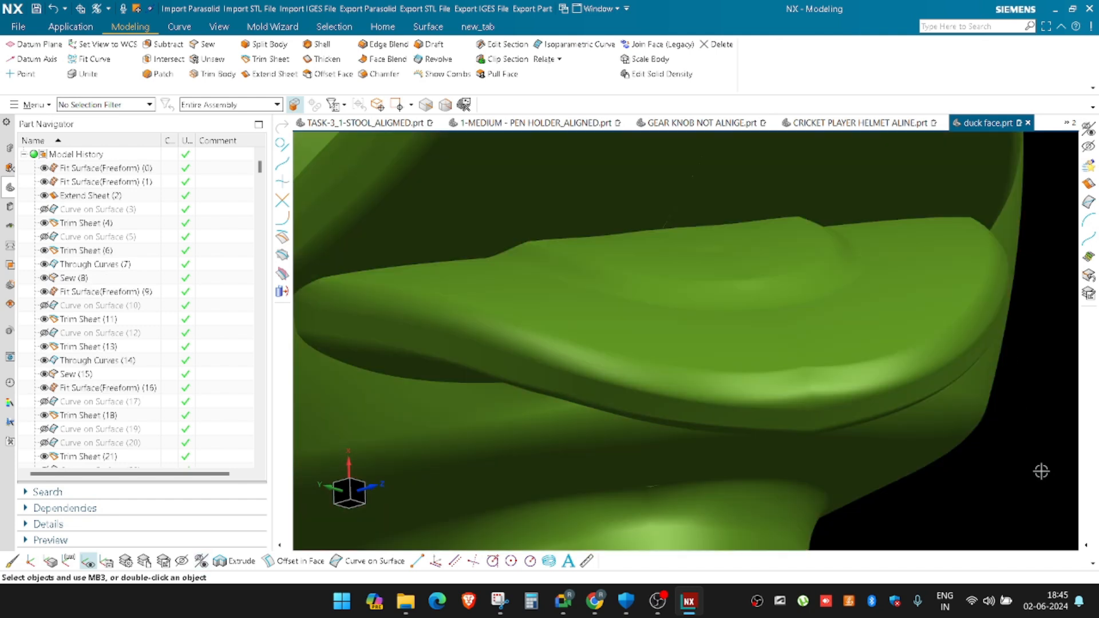
pyautogui.scroll(-5, 734, 361)
pyautogui.moveTo(736, 351); pyautogui.dragTo(773, 302, button='middle')
pyautogui.hotkey('ctrl', 'shift', 'b')
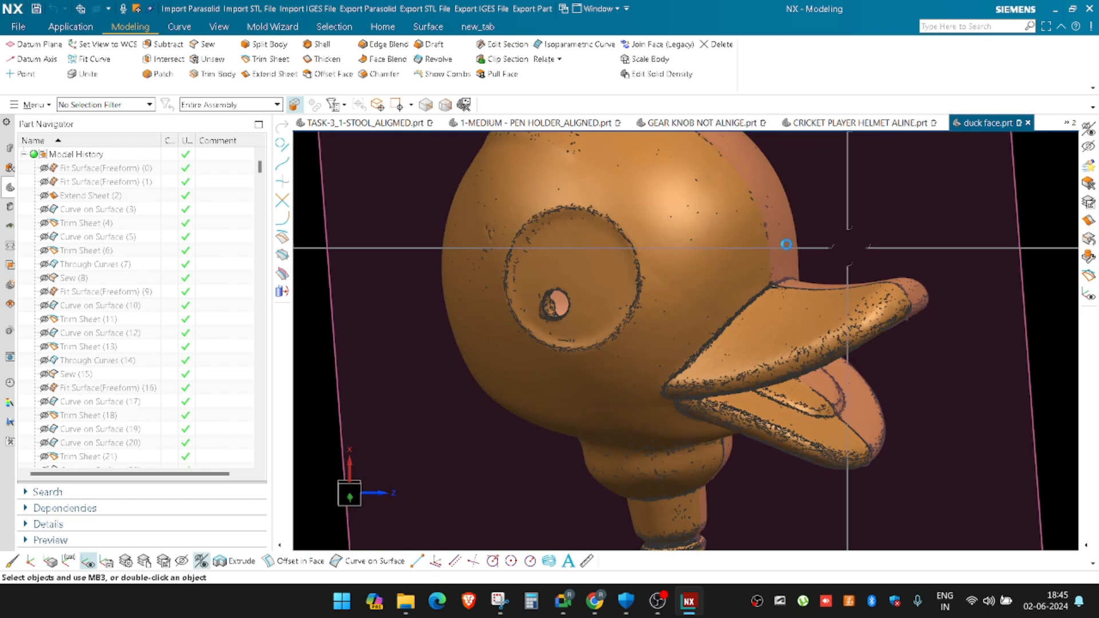
pyautogui.hotkey('ctrl', 'b')
pyautogui.click(686, 287)
pyautogui.scroll(-8, 686, 287)
pyautogui.middleClick(517, 206)
# Rotate the WCS about its XC axis so that YC points upward from the top of the duck's head
pyautogui.scroll(6, 734, 273)
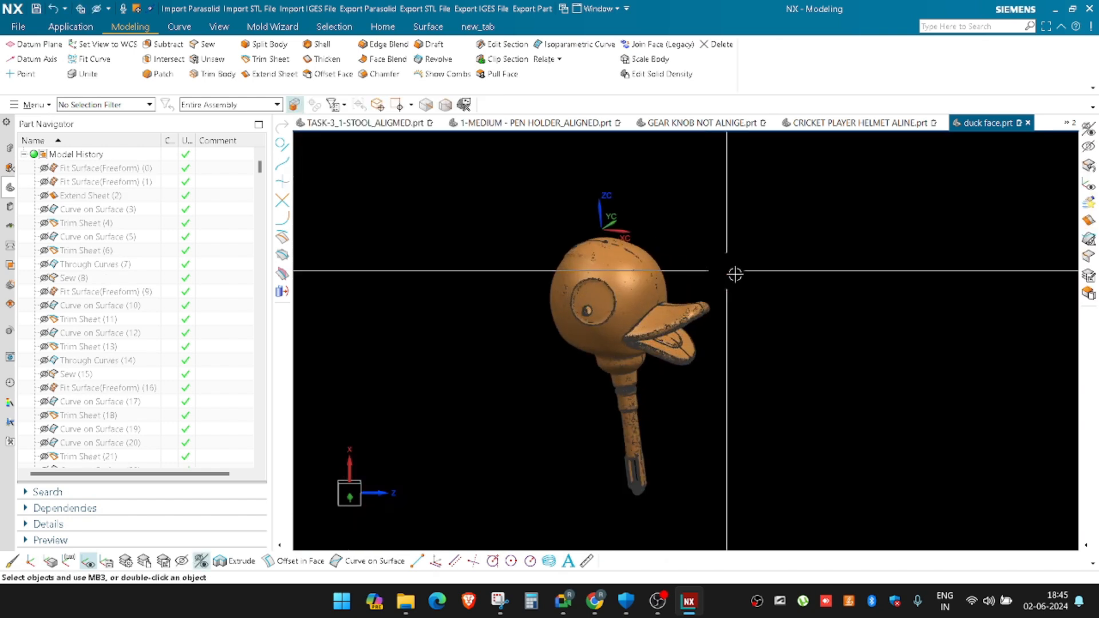
pyautogui.scroll(2, 630, 369)
pyautogui.moveTo(629, 369); pyautogui.dragTo(676, 276, button='middle')
pyautogui.doubleClick(631, 204)
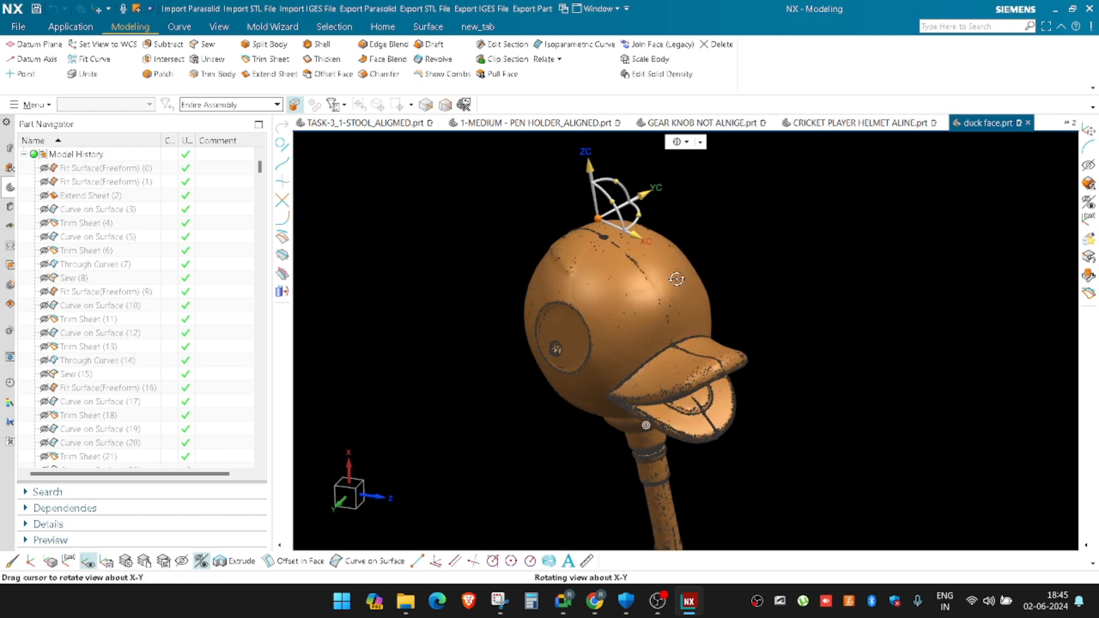
pyautogui.click(583, 196)
pyautogui.moveTo(583, 197); pyautogui.dragTo(565, 209)
pyautogui.middleClick(619, 249)
pyautogui.scroll(-3, 619, 249)
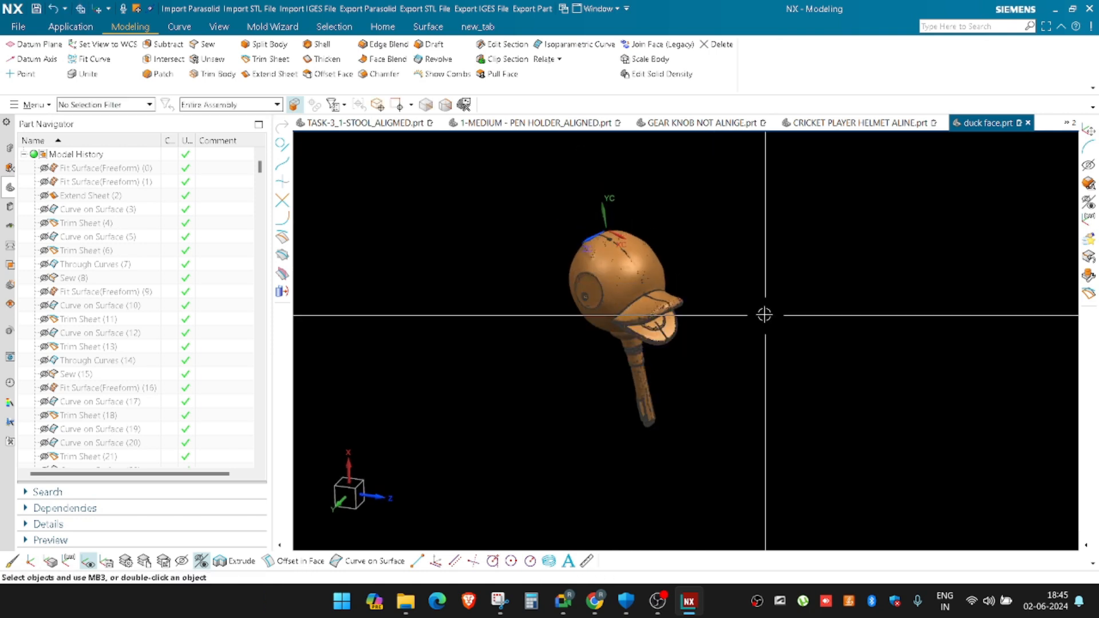
# In side view, draw a closed Snip Facet Body boundary around the duck's head, leaving out the beak and neck
pyautogui.press('F8')
pyautogui.scroll(4, 607, 253)
pyautogui.moveTo(606, 253); pyautogui.dragTo(688, 252, button='middle')
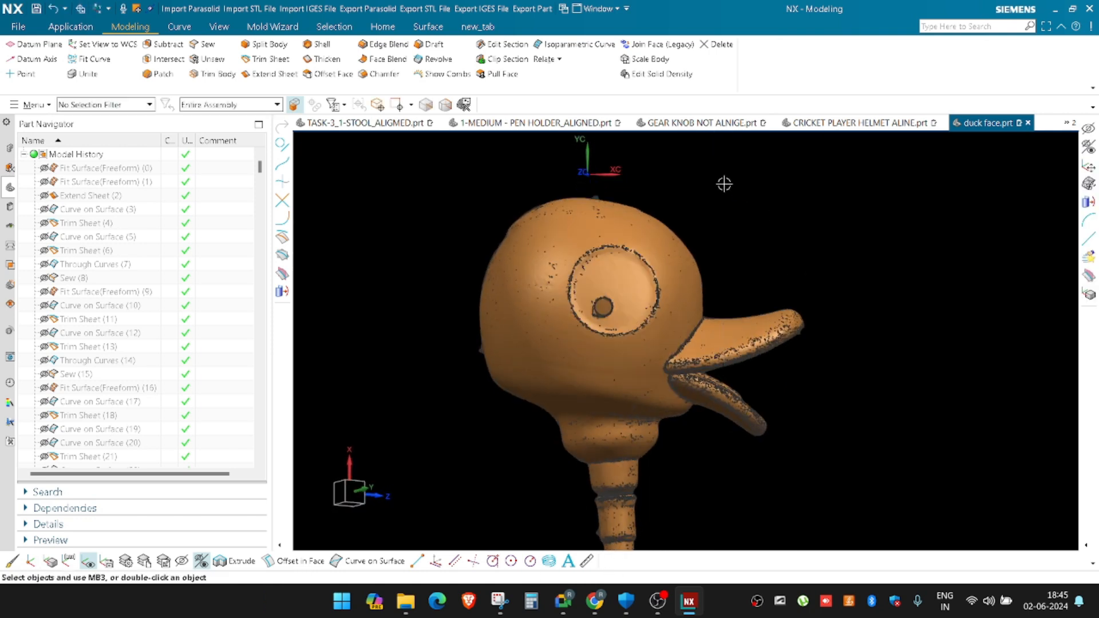
pyautogui.rightClick(723, 184)
pyautogui.click(748, 304)
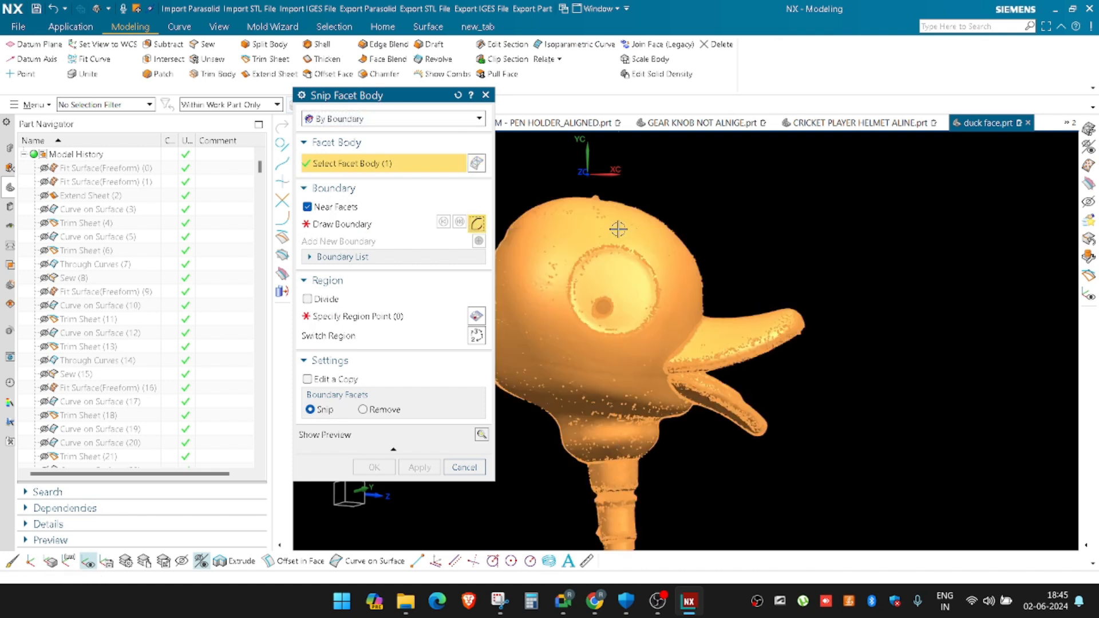
pyautogui.click(619, 226)
pyautogui.moveTo(685, 250); pyautogui.dragTo(658, 272, button='middle')
pyautogui.scroll(5, 728, 251)
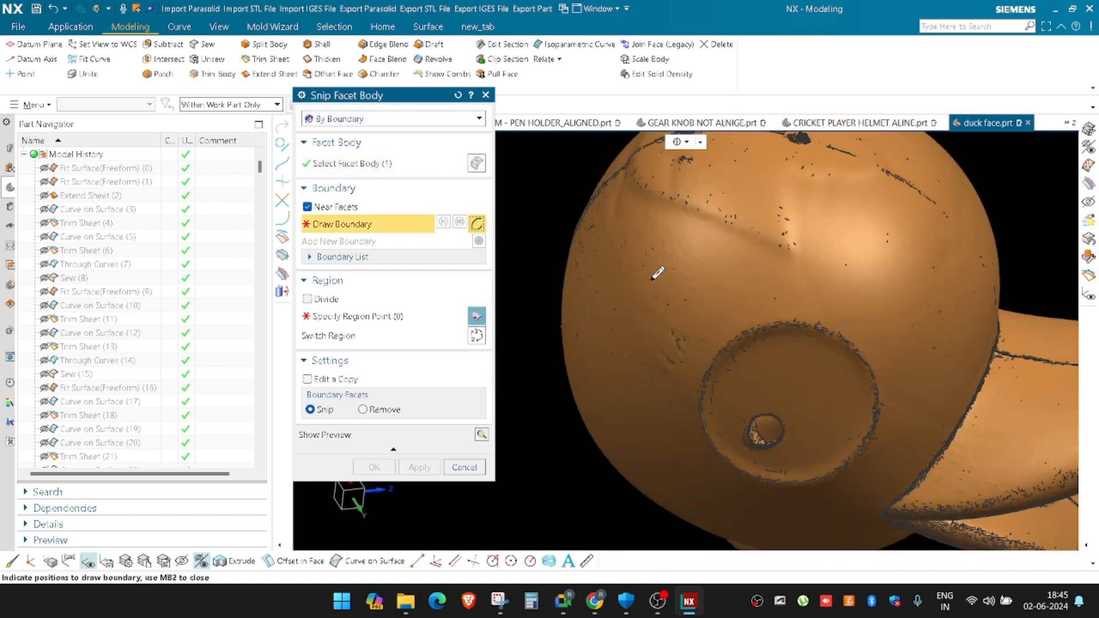
pyautogui.scroll(-5, 658, 272)
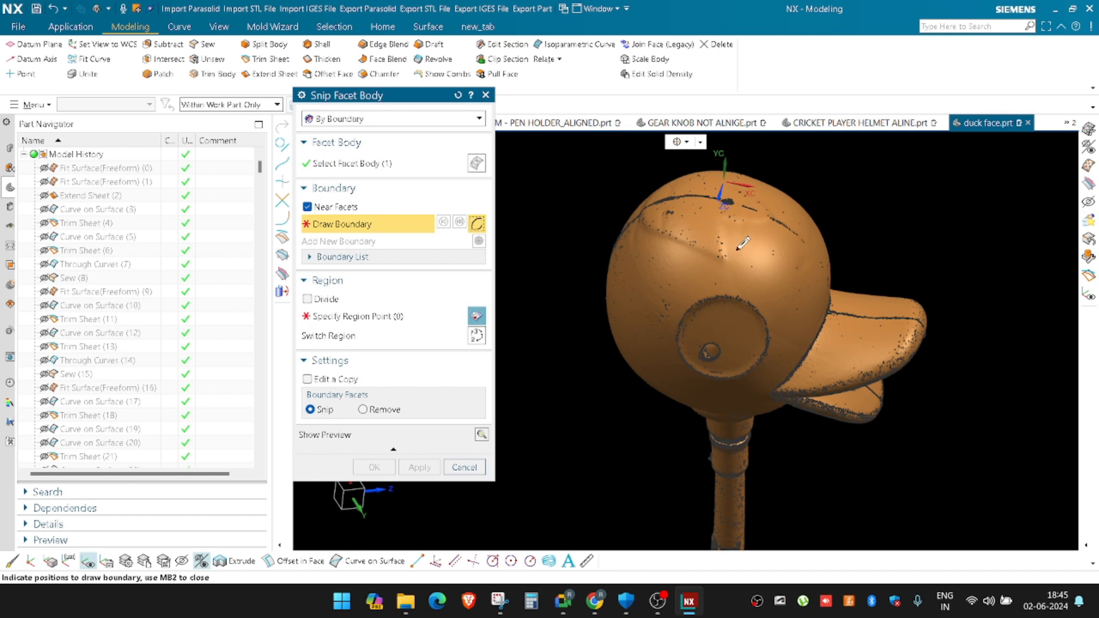
pyautogui.scroll(2, 730, 255)
pyautogui.moveTo(726, 267)
pyautogui.mouseDown(button='middle')
pyautogui.moveTo(699, 225)
pyautogui.moveTo(705, 238)
pyautogui.moveTo(742, 206)
pyautogui.mouseUp(button='middle')
pyautogui.moveTo(690, 358); pyautogui.dragTo(784, 370, button='middle')
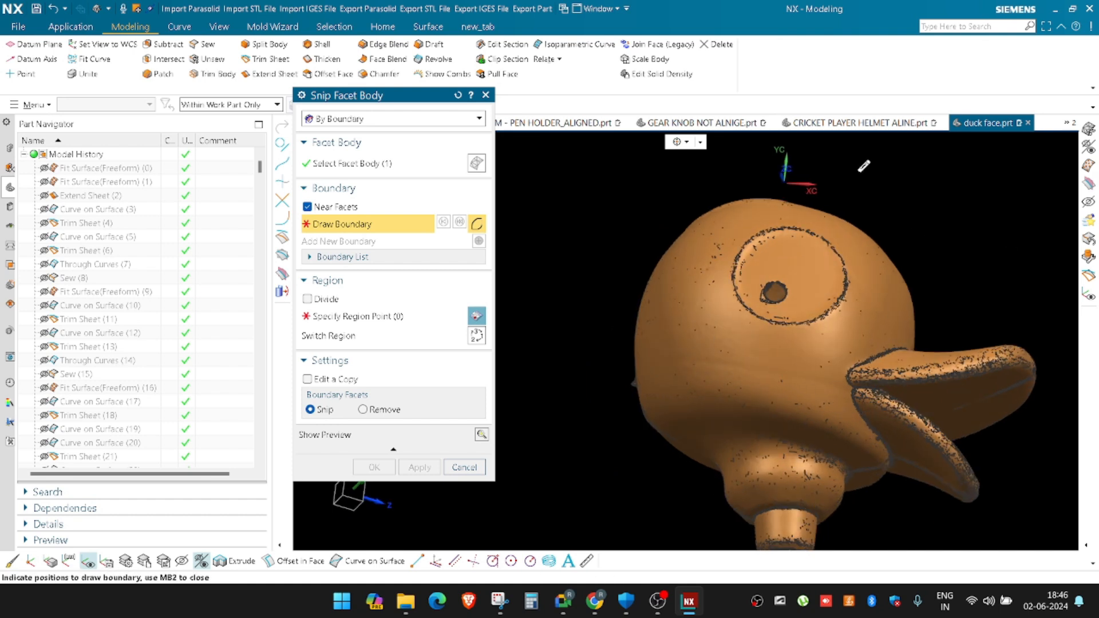
pyautogui.press('F8')
pyautogui.scroll(-1, 723, 264)
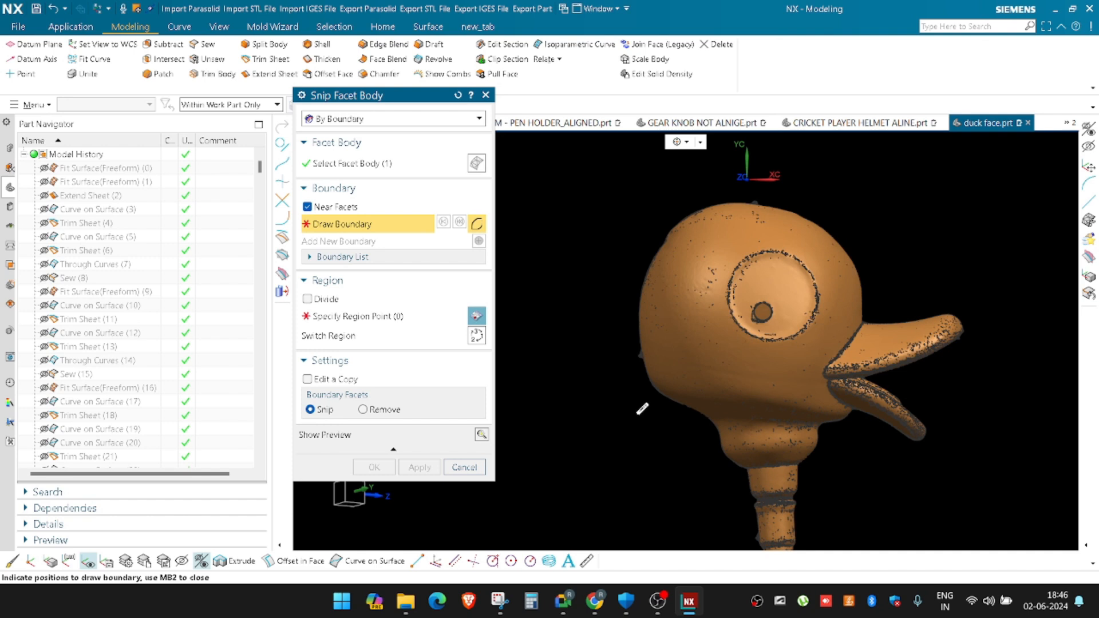
pyautogui.click(637, 414)
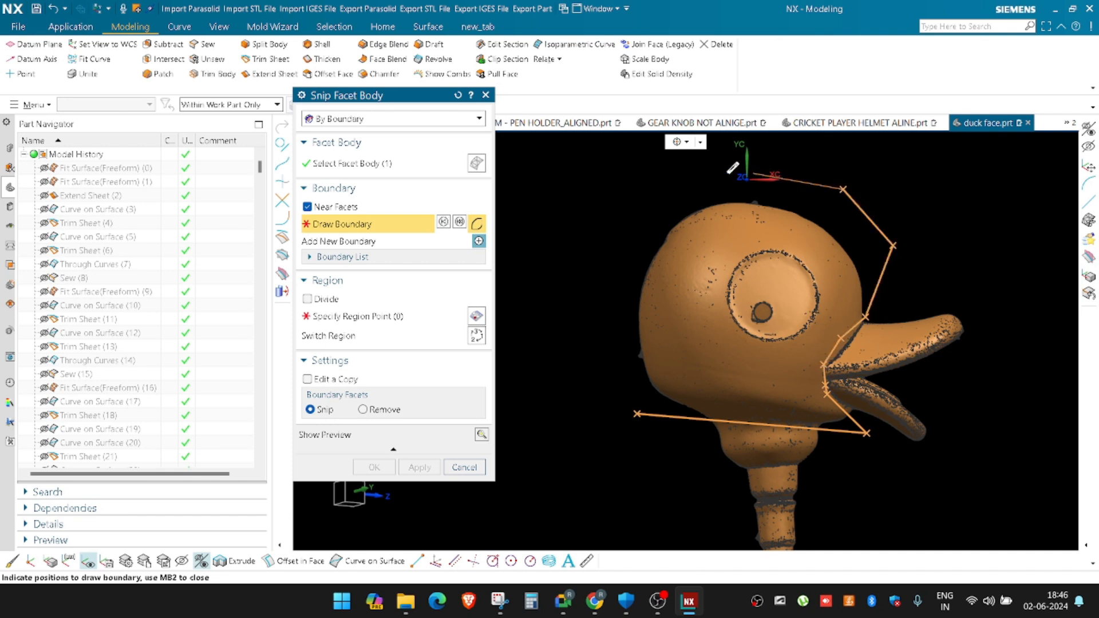
pyautogui.middleClick(615, 404)
# Keep the head region inside the boundary and snip it as an edited copy of the facet body
pyautogui.click(308, 379)
pyautogui.click(689, 357)
pyautogui.scroll(-2, 615, 318)
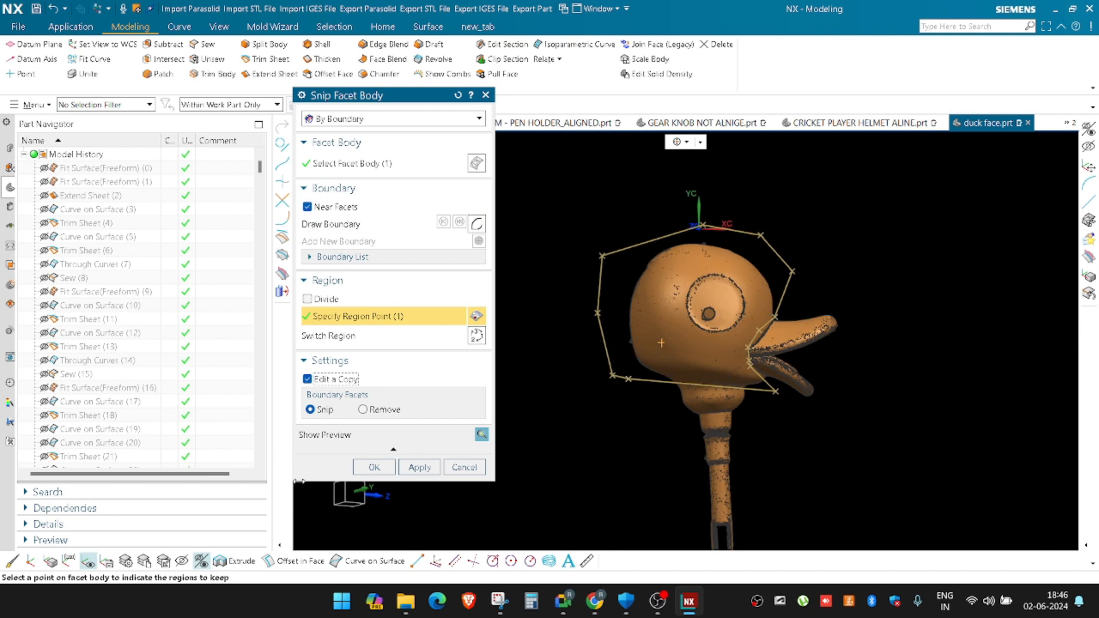
pyautogui.click(375, 468)
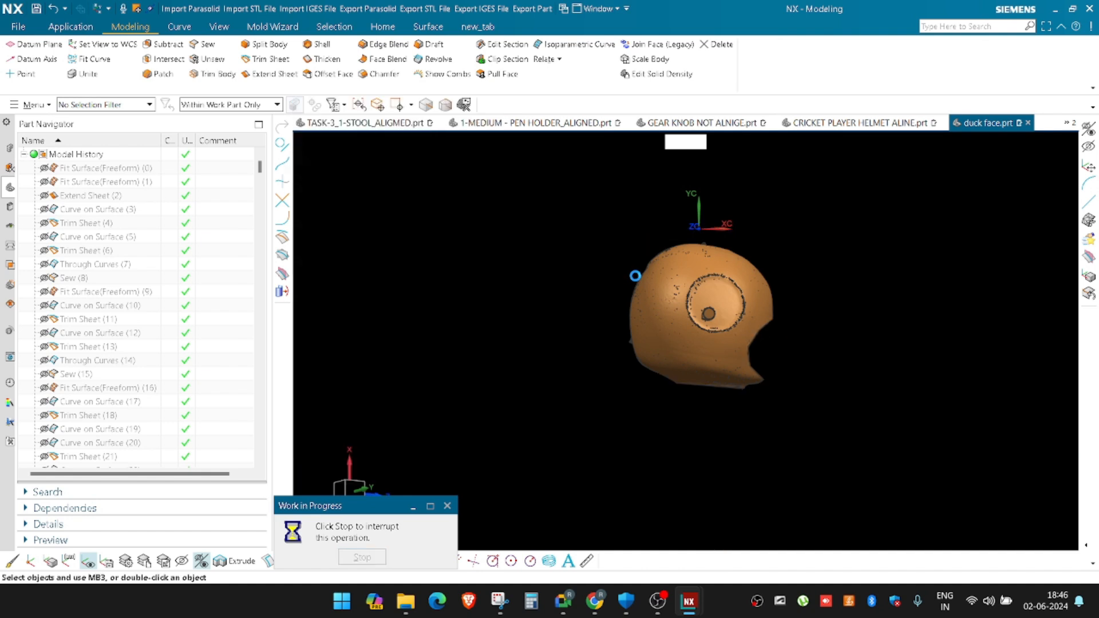
# Start another boundary snip on the head and enclose its lower edge and the small bump at its back
pyautogui.scroll(2, 841, 367)
pyautogui.rightClick(771, 222)
pyautogui.click(802, 344)
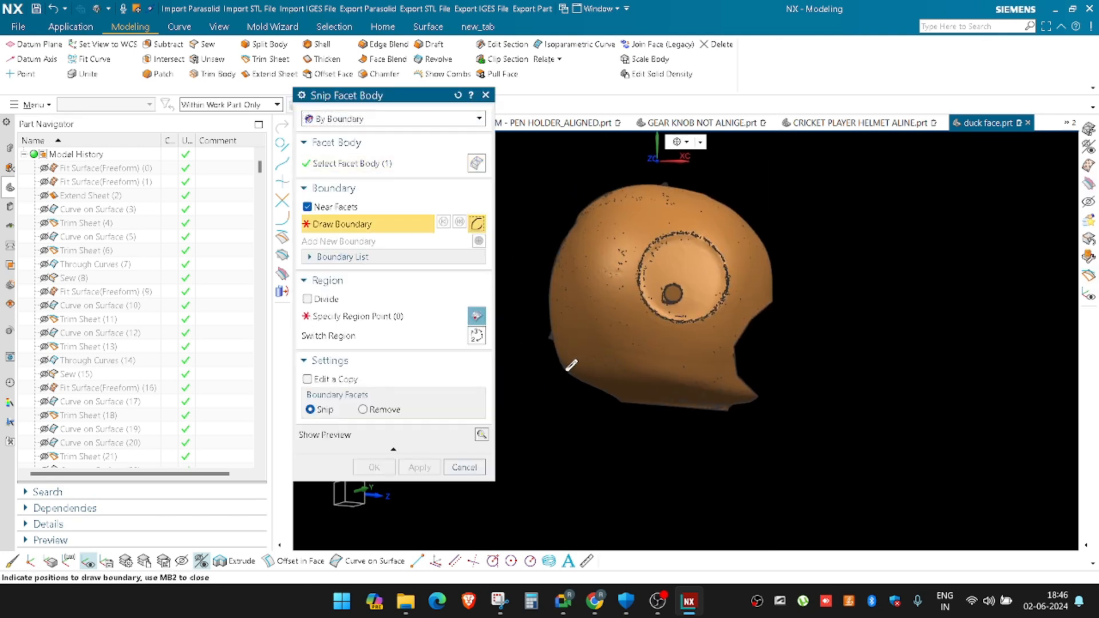
pyautogui.click(545, 362)
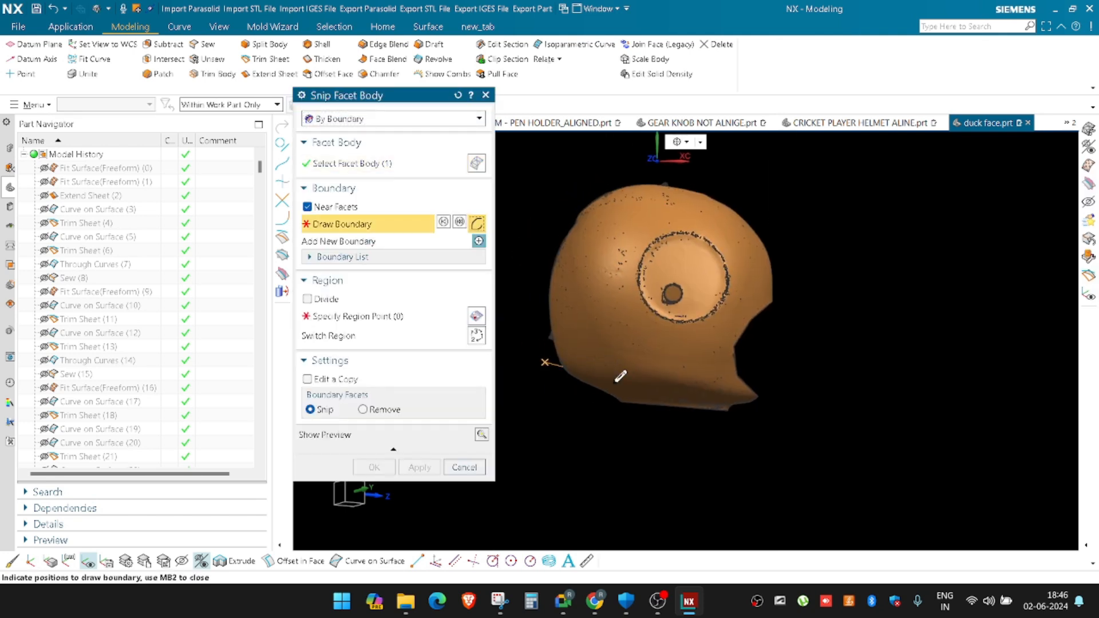
pyautogui.click(528, 362)
pyautogui.middleClick(541, 339)
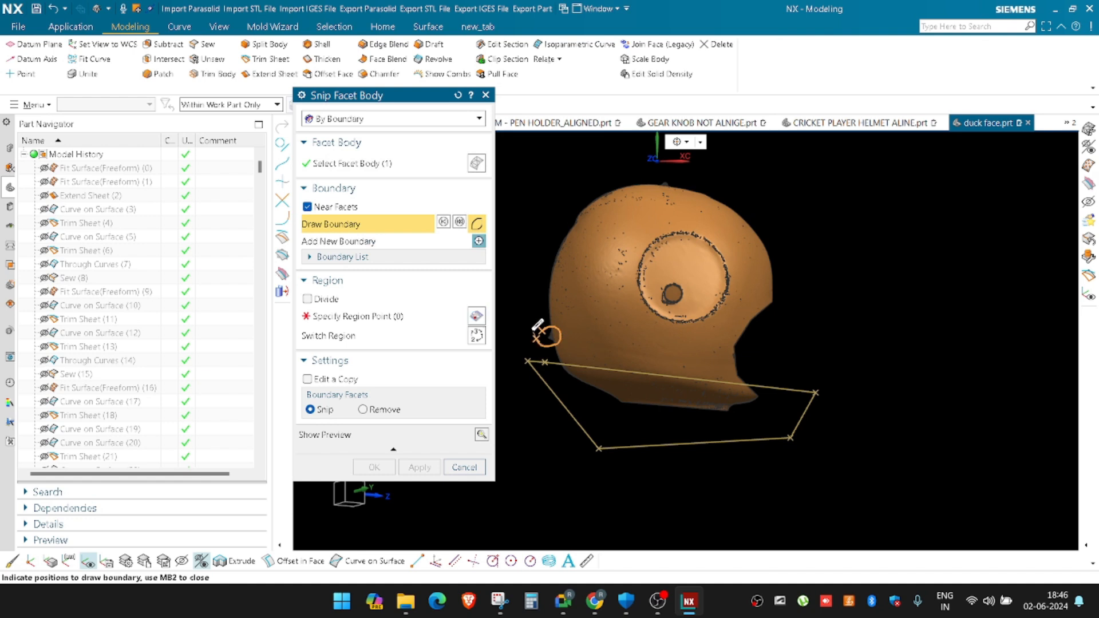
# Add closed snip boundaries around the crown of the head and around the round eye recess
pyautogui.scroll(3, 618, 249)
pyautogui.click(546, 222)
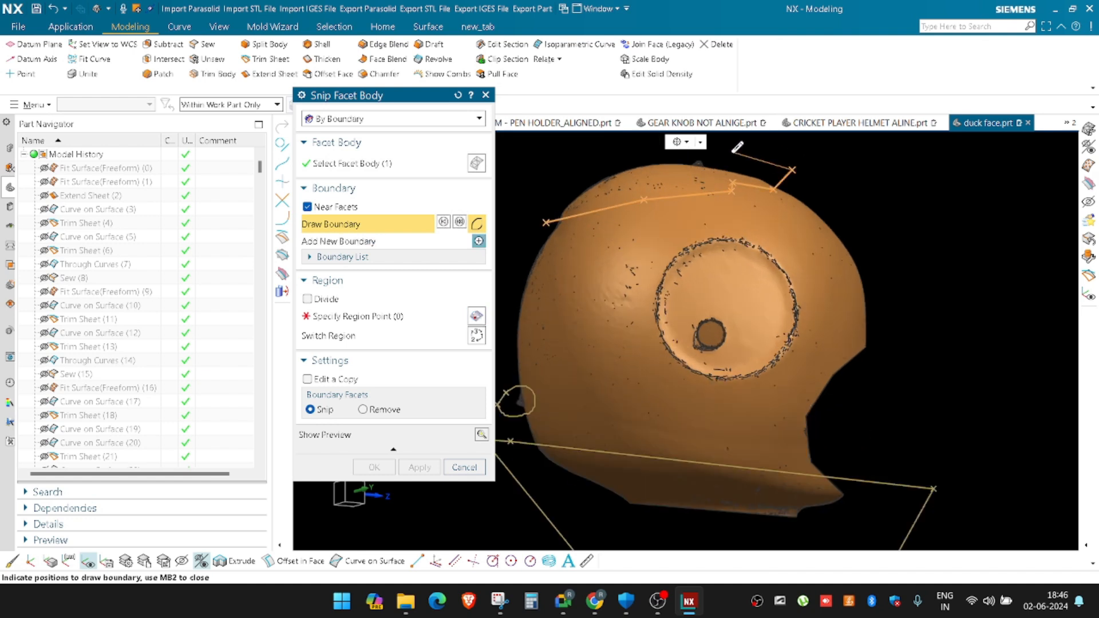
pyautogui.middleClick(531, 178)
pyautogui.scroll(2, 730, 229)
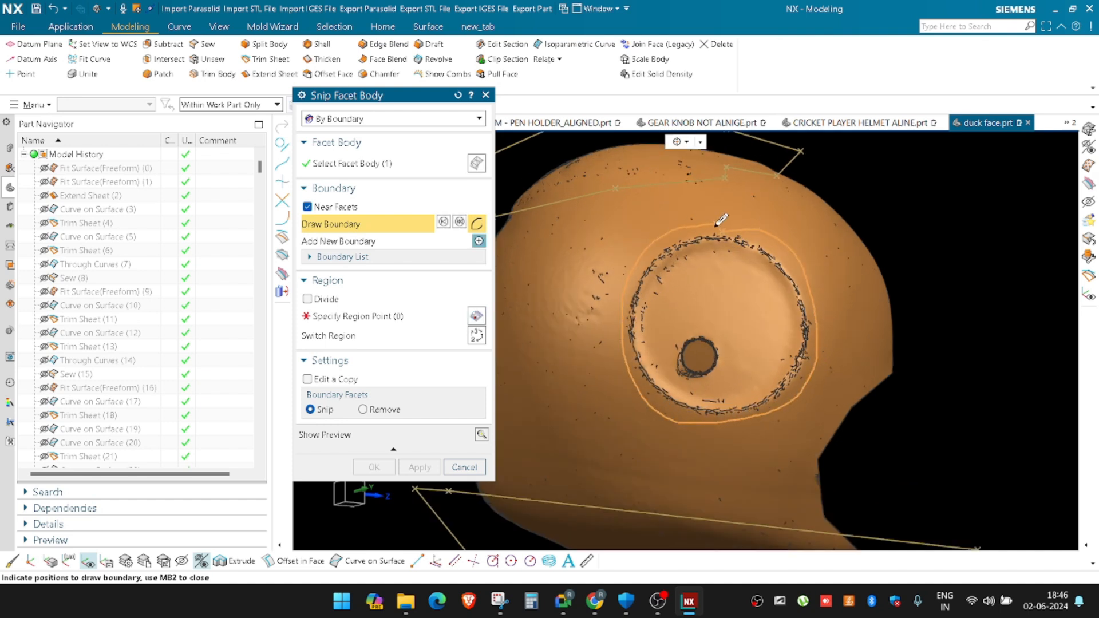
pyautogui.middleClick(393, 332)
# Keep the smooth side region of the head between the boundaries and apply the snip
pyautogui.scroll(-2, 394, 333)
pyautogui.click(366, 317)
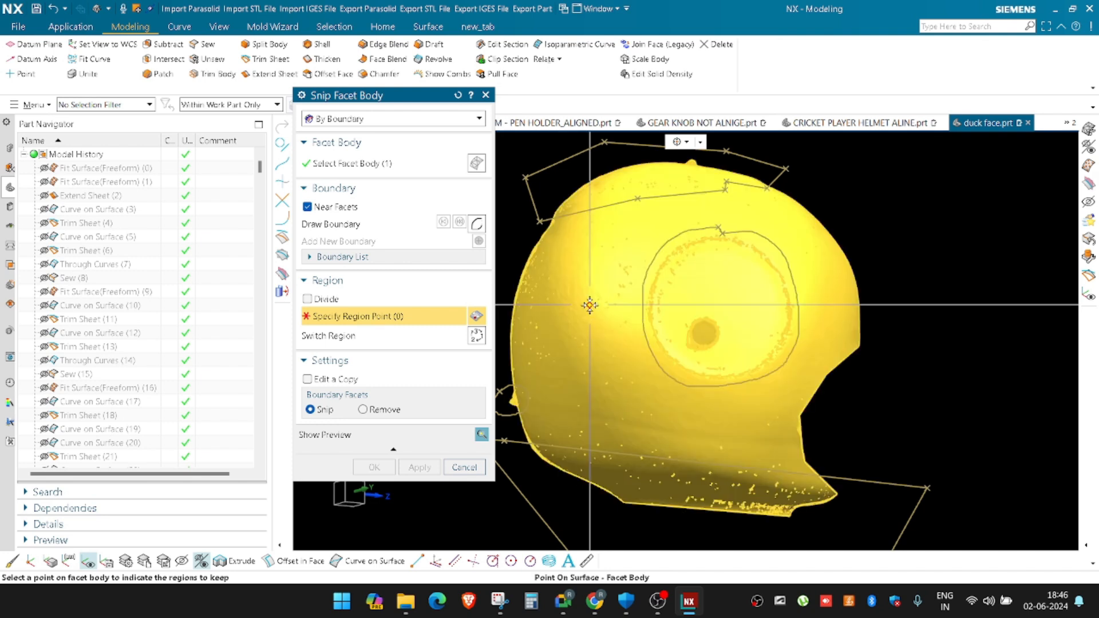
pyautogui.click(589, 307)
pyautogui.scroll(-2, 589, 307)
pyautogui.click(373, 467)
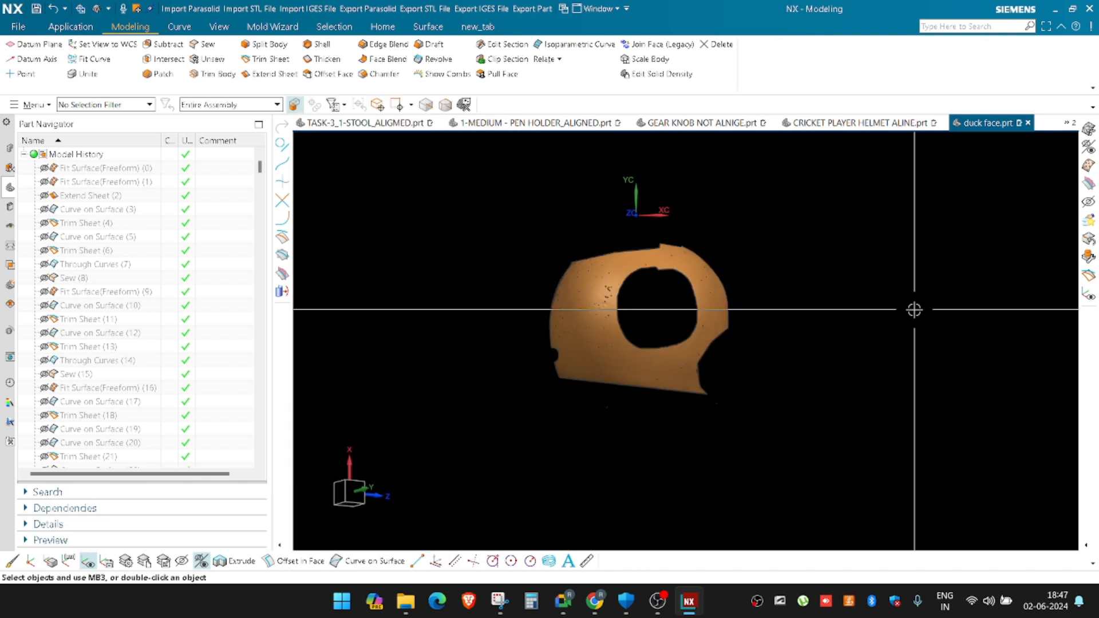
# Try to fit a freeform surface of degree 2 with one patch in U and V to the snipped head patch
pyautogui.scroll(-2, 669, 370)
pyautogui.moveTo(623, 358); pyautogui.dragTo(699, 326, button='middle')
pyautogui.scroll(2, 531, 370)
pyautogui.scroll(1, 713, 427)
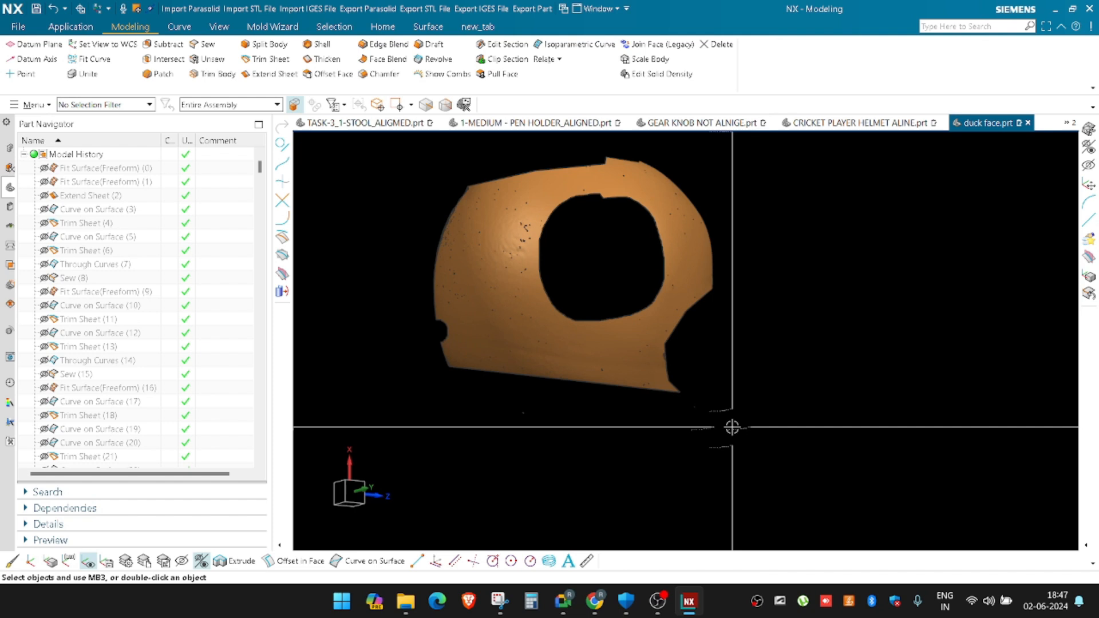
pyautogui.click(370, 117)
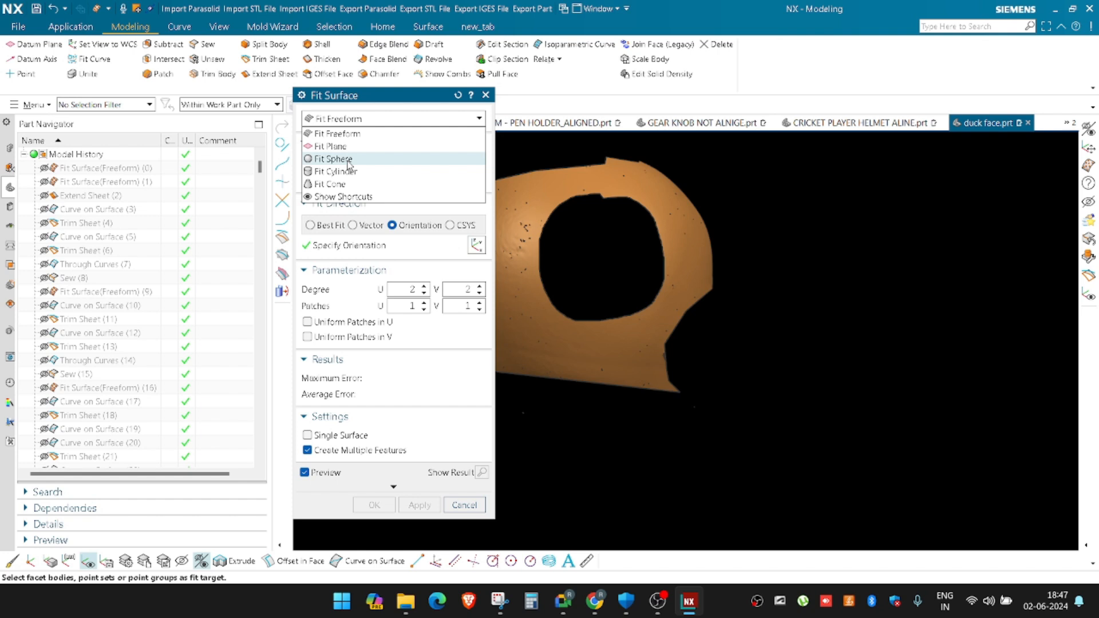
pyautogui.press('Escape')
pyautogui.press('Escape')
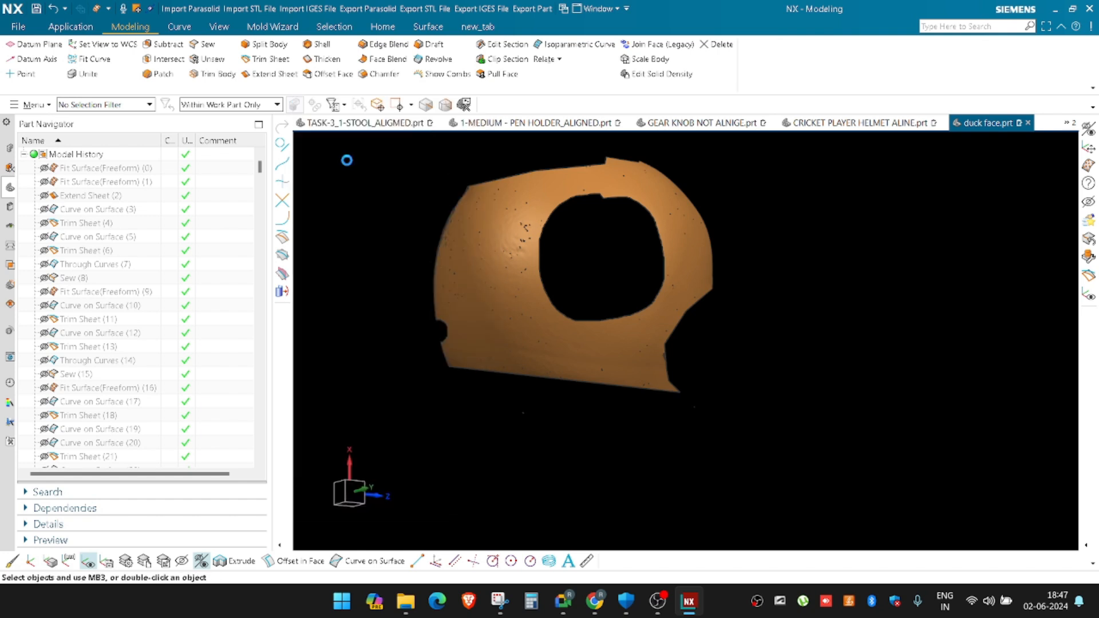
pyautogui.press('F4')
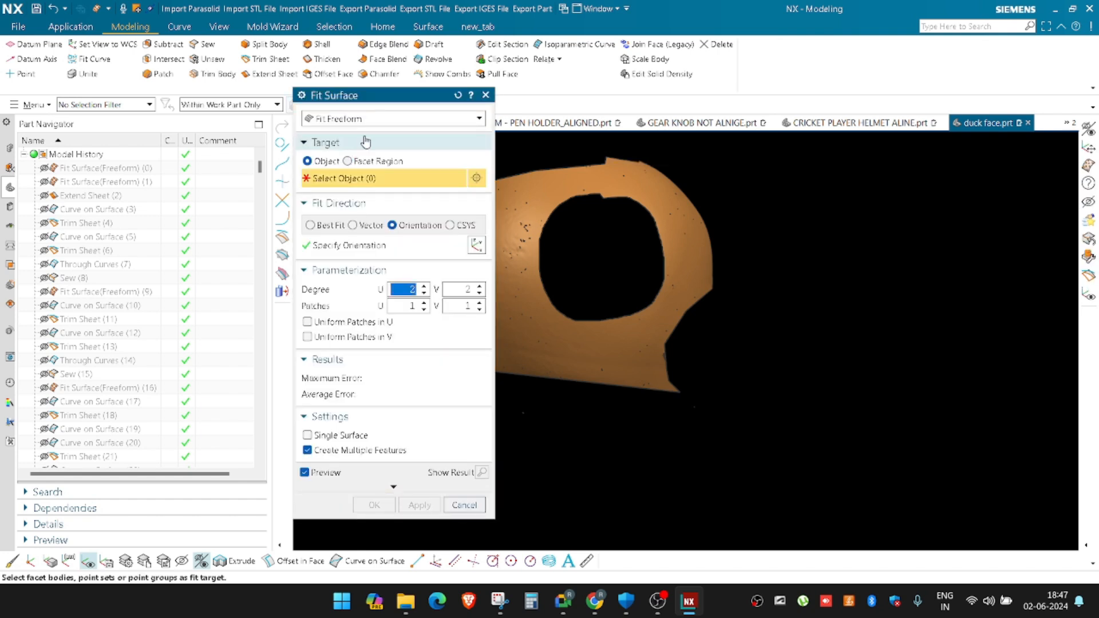
pyautogui.click(573, 187)
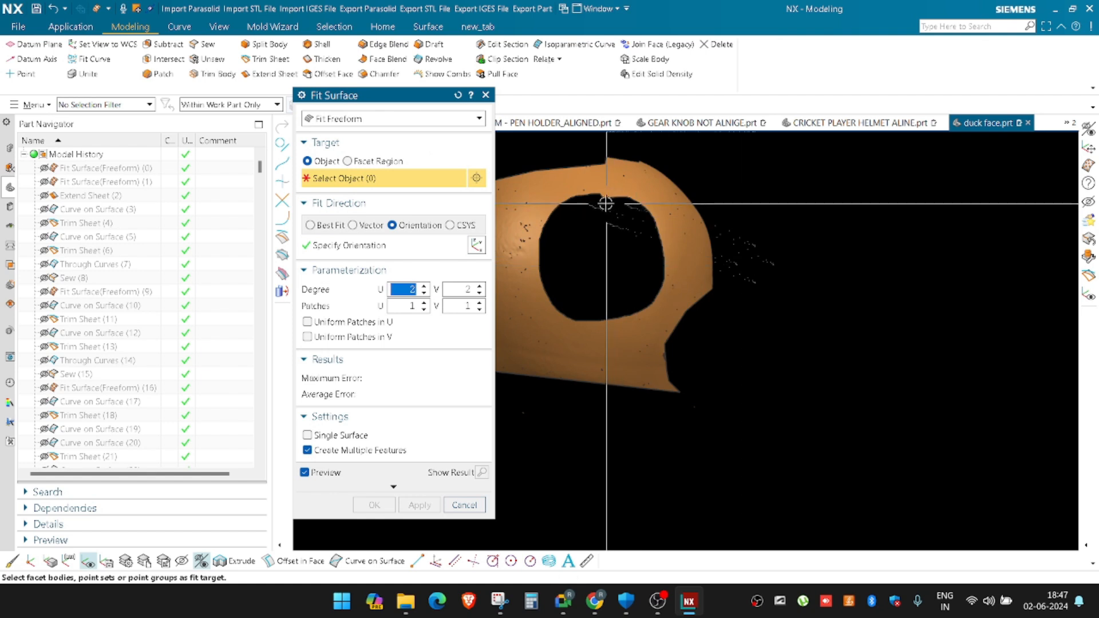
pyautogui.scroll(-2, 768, 306)
pyautogui.scroll(2, 613, 270)
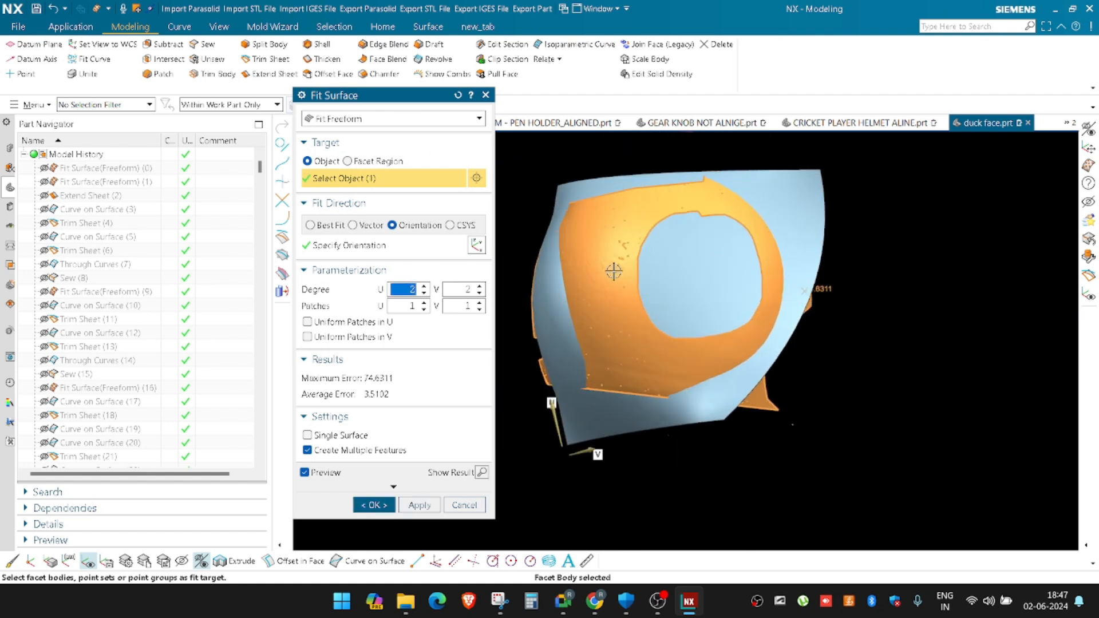
pyautogui.moveTo(621, 295); pyautogui.dragTo(645, 296, button='middle')
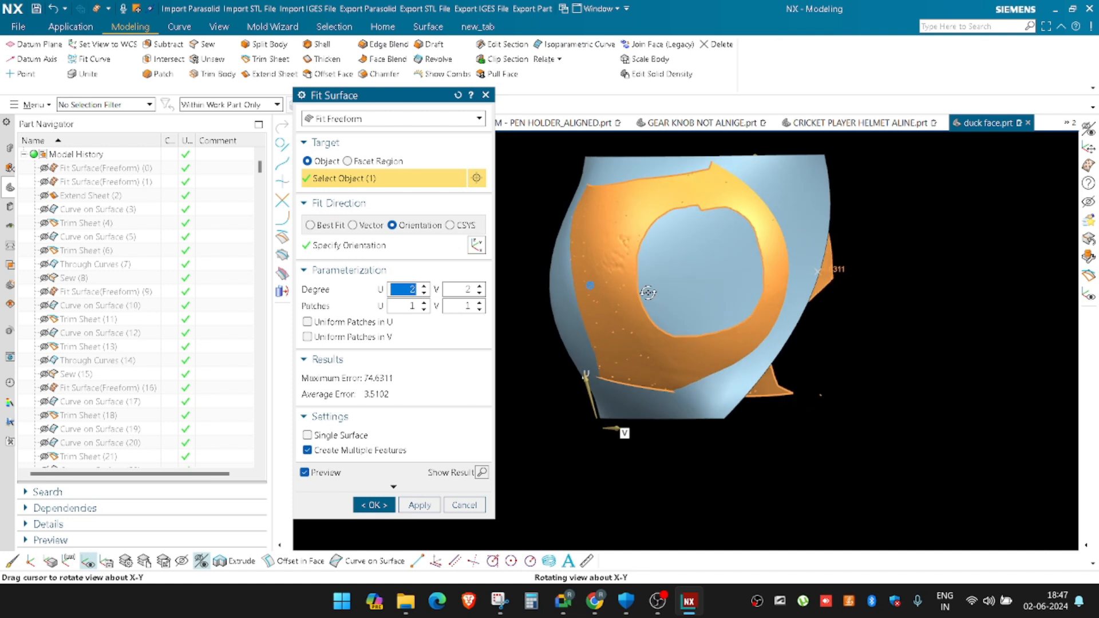
pyautogui.middleClick(869, 366)
# Snip the head patch again with a boundary drawn closely around it, keeping the inside and dropping the stray facets below
pyautogui.scroll(3, 853, 403)
pyautogui.scroll(2, 853, 406)
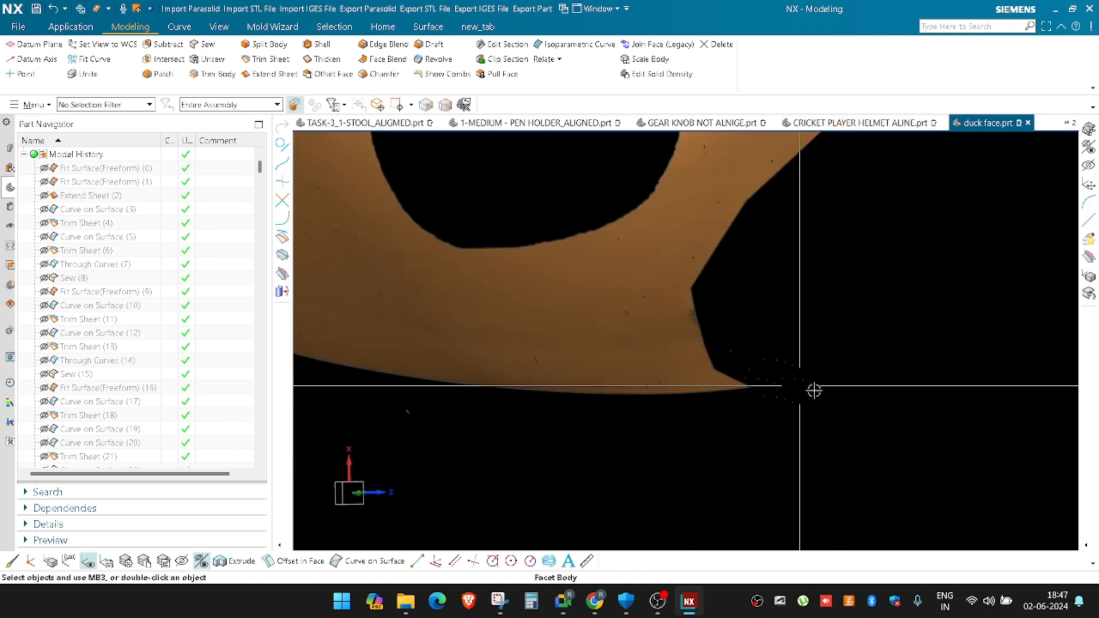
pyautogui.scroll(-5, 716, 405)
pyautogui.moveTo(863, 324); pyautogui.dragTo(847, 349, button='middle')
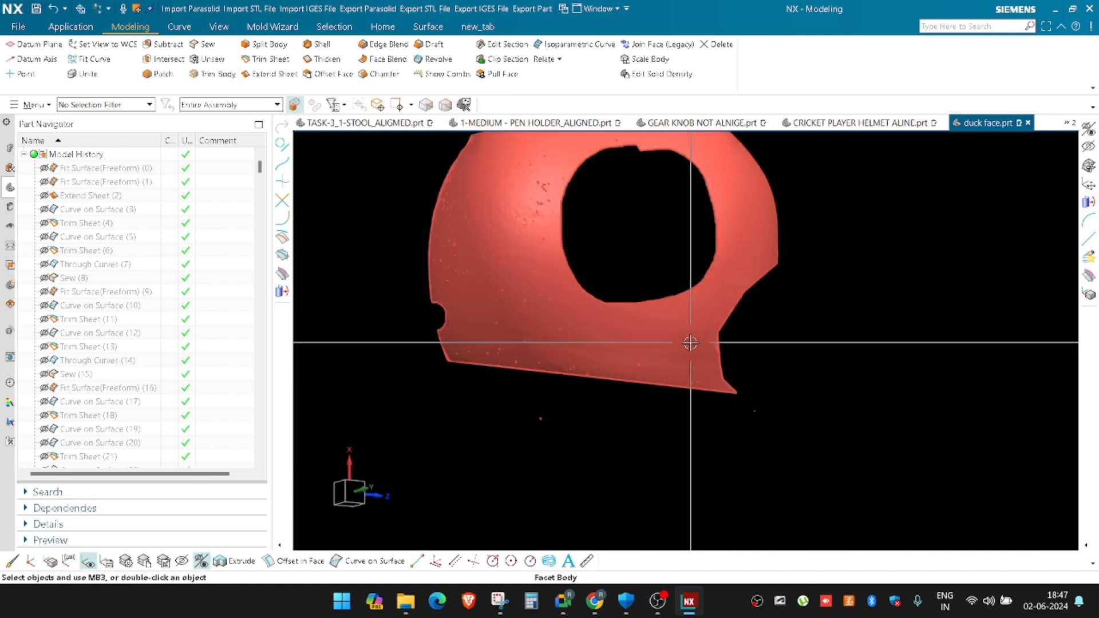
pyautogui.keyDown('shift'); pyautogui.moveTo(882, 386); pyautogui.dragTo(852, 428, button='middle'); pyautogui.keyUp('shift')
pyautogui.scroll(-2, 825, 406)
pyautogui.rightClick(841, 273)
pyautogui.click(876, 395)
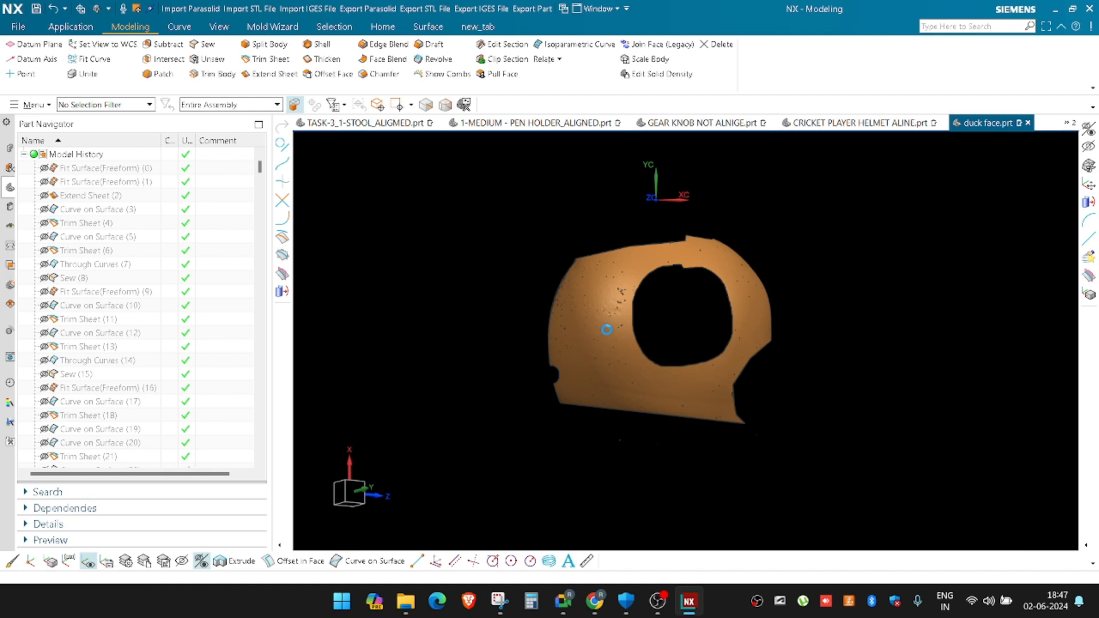
pyautogui.click(561, 263)
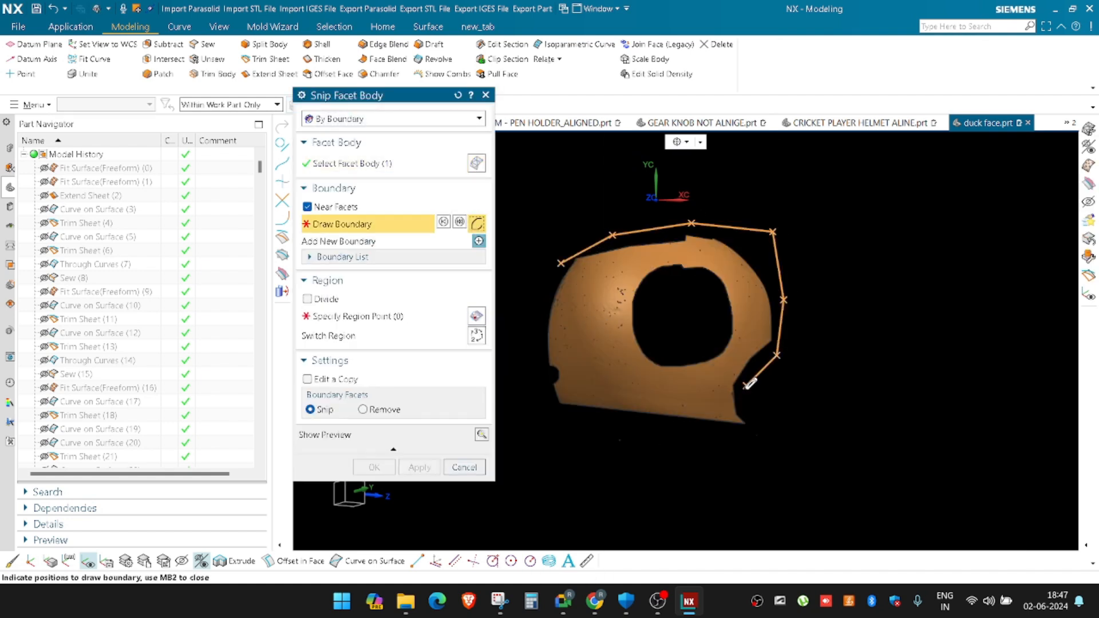
pyautogui.click(537, 410)
pyautogui.click(545, 276)
pyautogui.middleClick(545, 276)
pyautogui.click(556, 356)
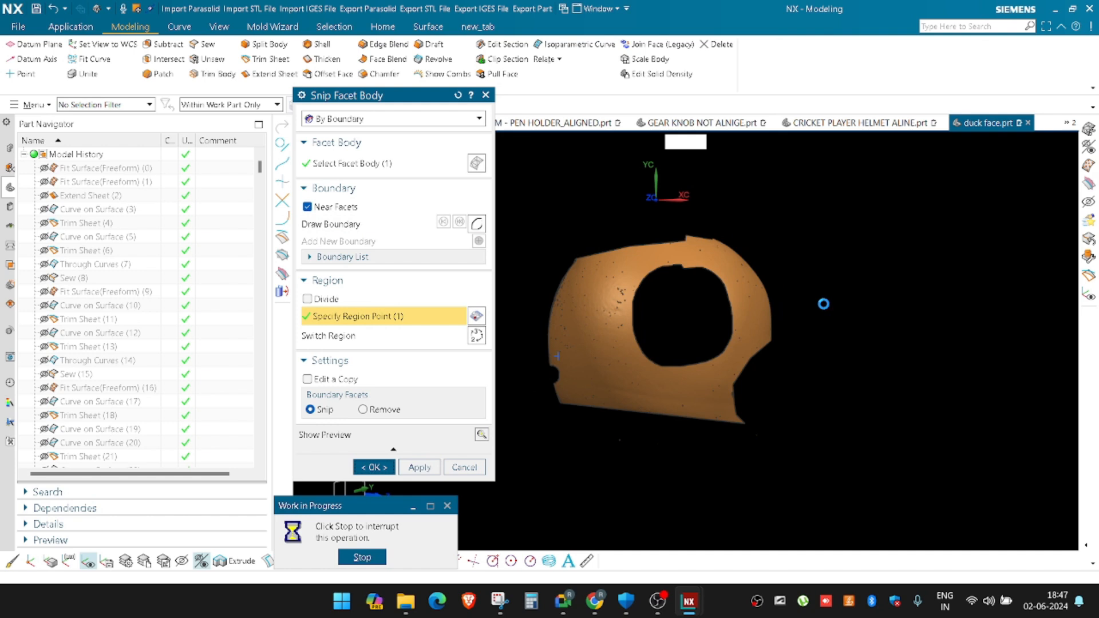
# Try a best-fit freeform surface of degree 3 in U and 2 in V on the whole snipped head patch
pyautogui.keyDown('shift'); pyautogui.moveTo(790, 417); pyautogui.dragTo(719, 442, button='middle'); pyautogui.keyUp('shift')
pyautogui.press('f')
pyautogui.click(535, 339)
pyautogui.keyDown('shift'); pyautogui.moveTo(569, 359); pyautogui.dragTo(601, 349, button='middle'); pyautogui.keyUp('shift')
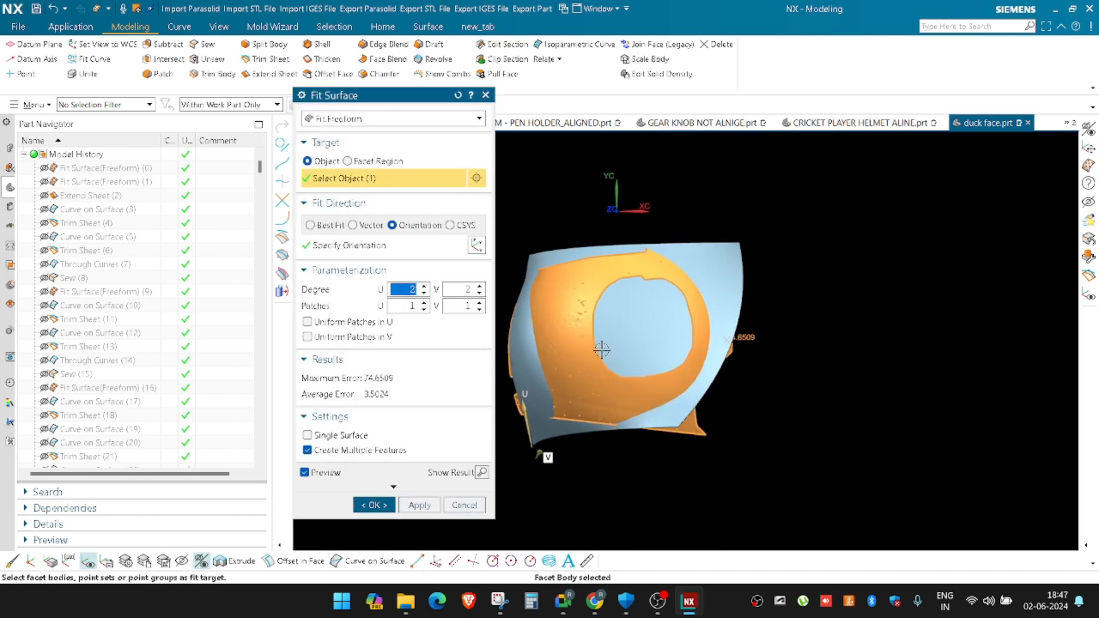
pyautogui.scroll(1, 595, 321)
pyautogui.keyDown('shift'); pyautogui.moveTo(592, 311); pyautogui.dragTo(635, 322, button='middle'); pyautogui.keyUp('shift')
pyautogui.click(310, 225)
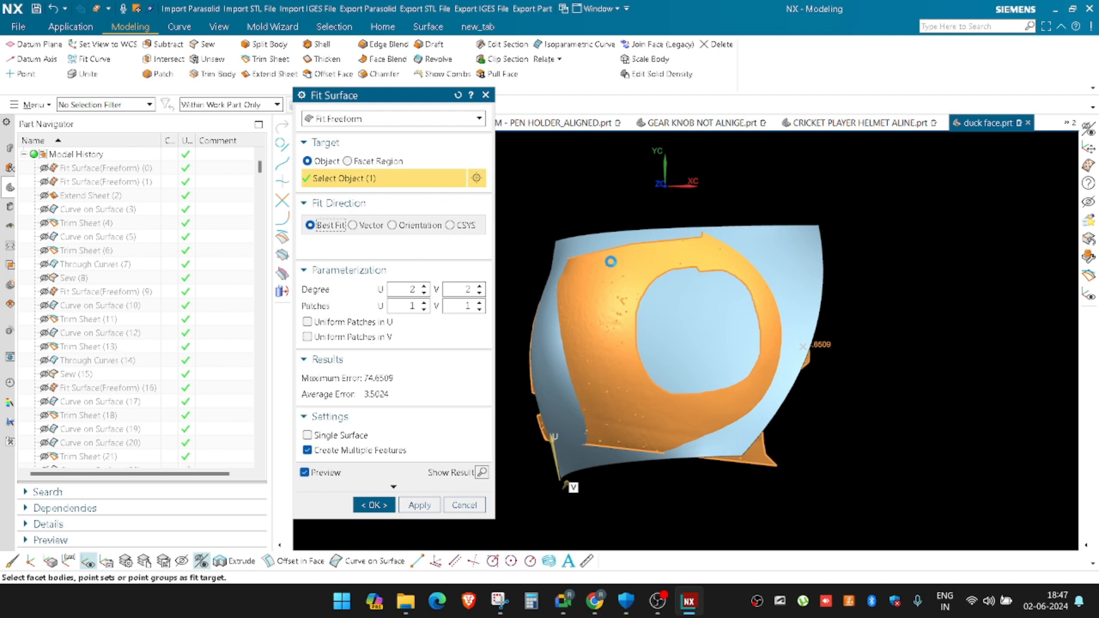
pyautogui.scroll(-1, 690, 315)
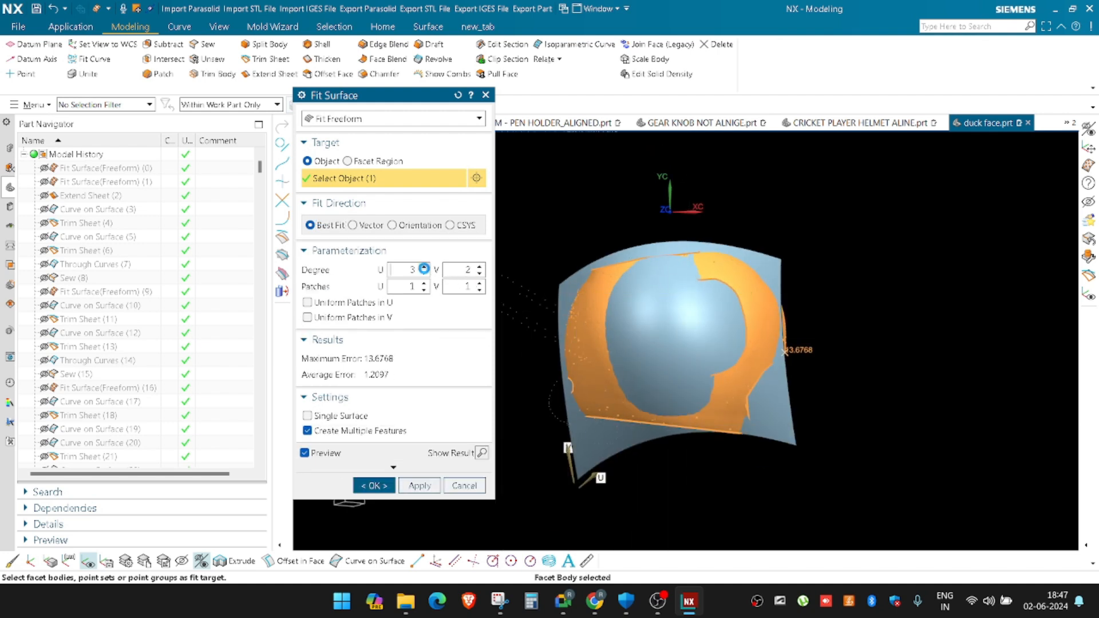
pyautogui.click(424, 269)
pyautogui.moveTo(653, 303); pyautogui.dragTo(550, 331, button='middle')
pyautogui.scroll(1, 788, 334)
pyautogui.keyDown('shift'); pyautogui.moveTo(654, 302); pyautogui.dragTo(692, 305, button='middle'); pyautogui.keyUp('shift')
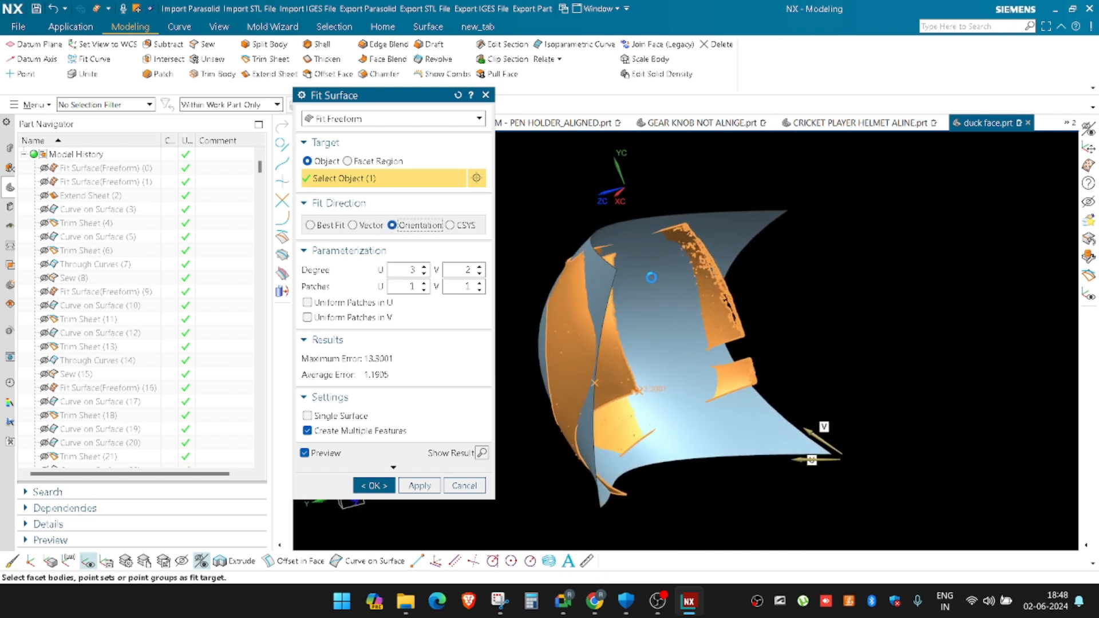
# Try the orientation-based fit with degree 4 in U and 3 in V on the whole head patch, and discard it
pyautogui.scroll(-4, 660, 280)
pyautogui.scroll(5, 635, 346)
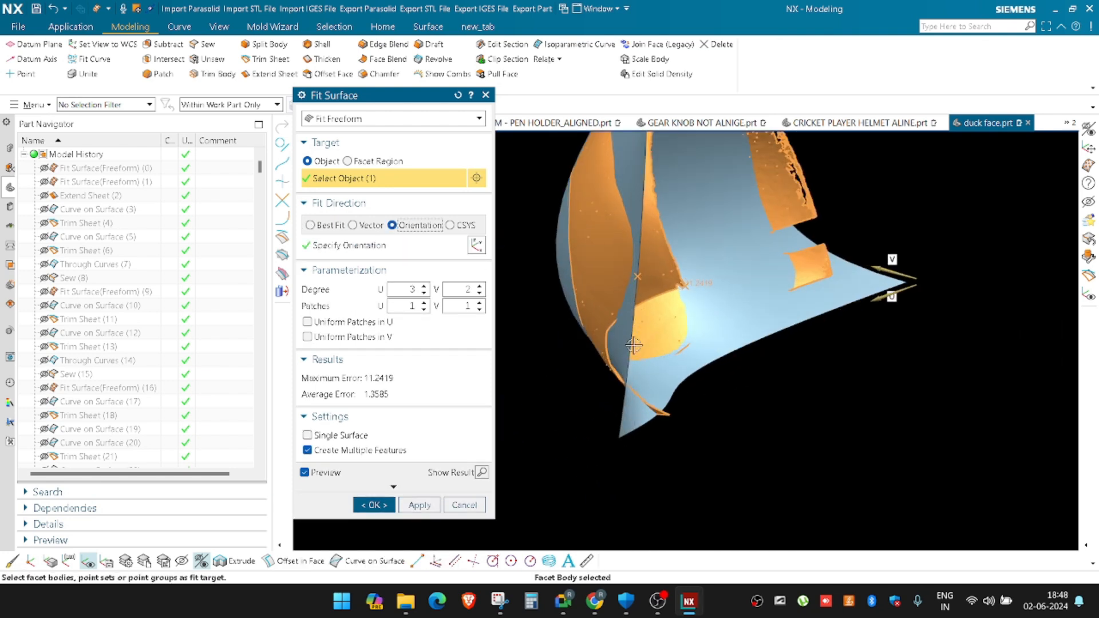
pyautogui.moveTo(635, 349); pyautogui.dragTo(710, 360, button='middle')
pyautogui.scroll(-5, 658, 336)
pyautogui.scroll(2, 658, 336)
pyautogui.moveTo(658, 336); pyautogui.dragTo(739, 312, button='middle')
pyautogui.scroll(3, 676, 318)
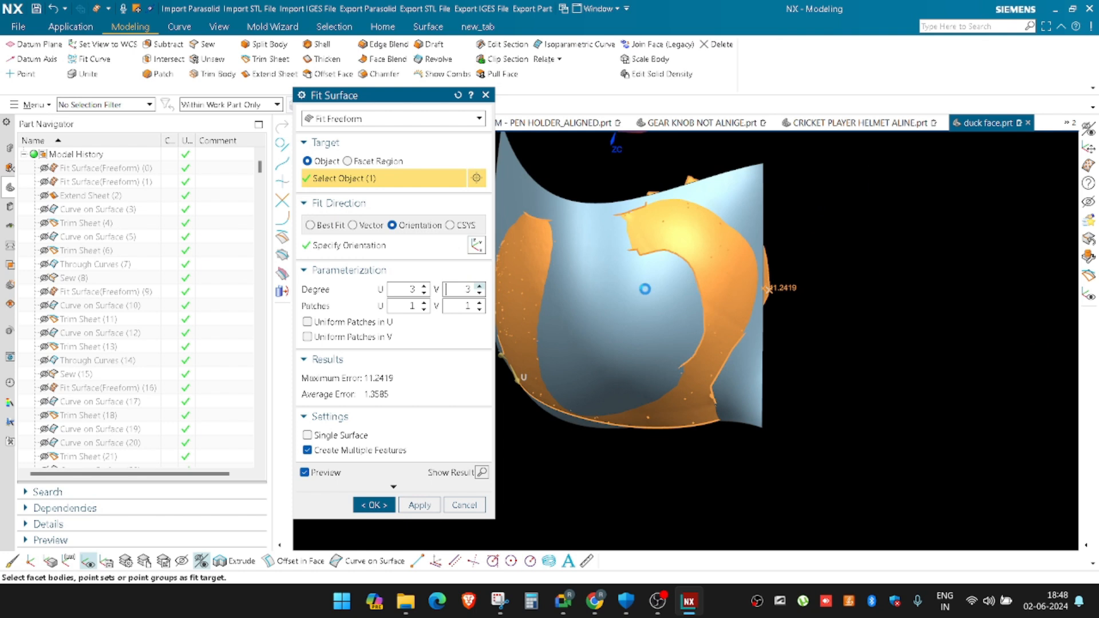
pyautogui.doubleClick(456, 290)
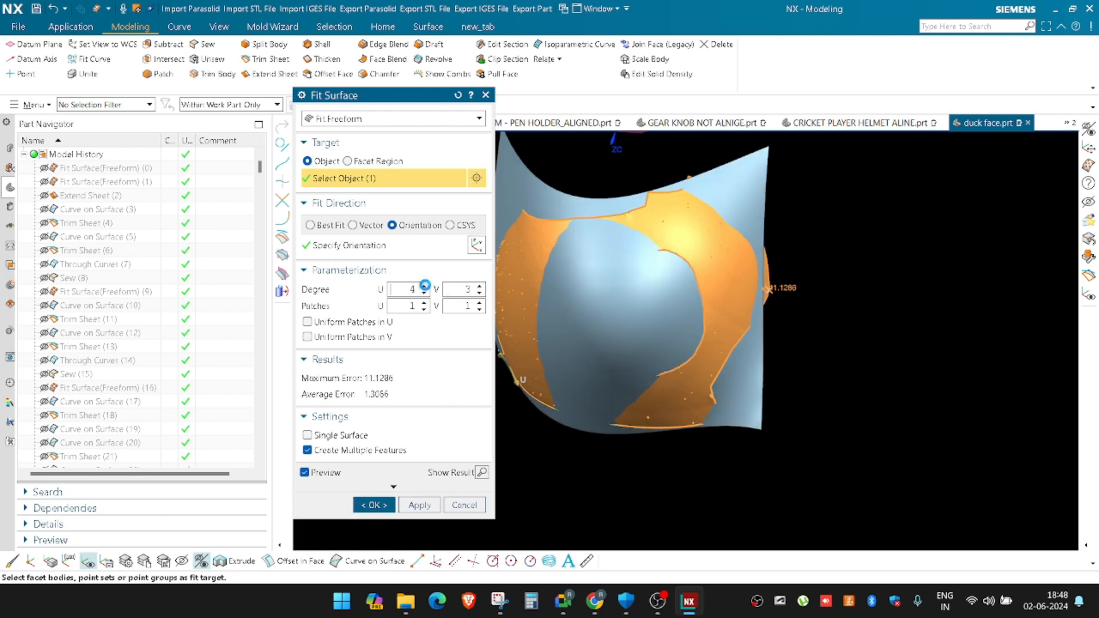
pyautogui.press('Escape')
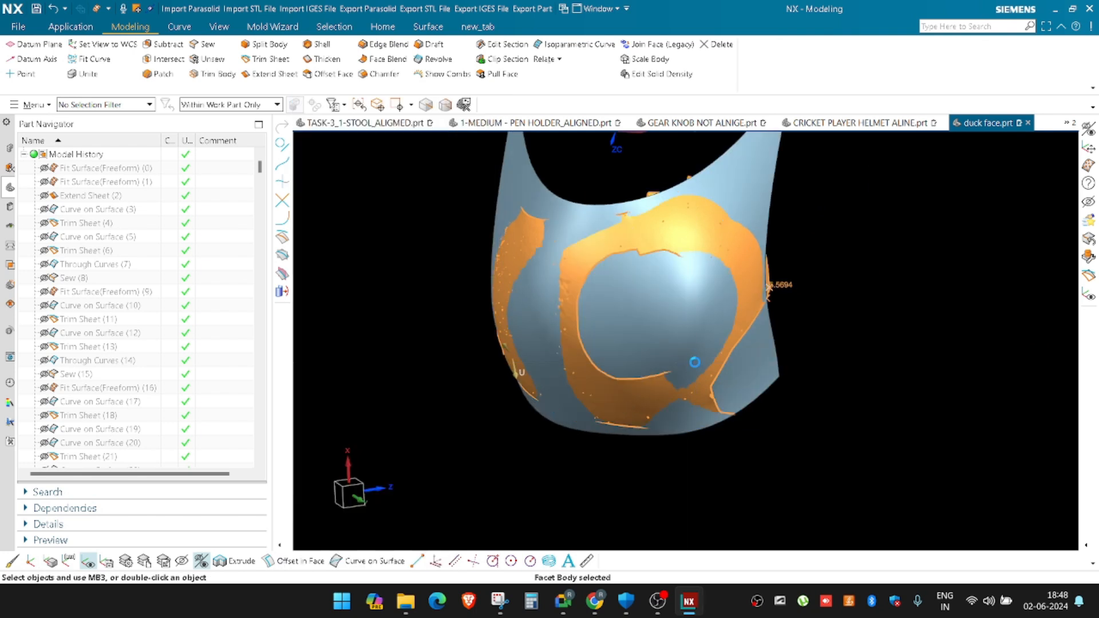
# Start snipping the head patch with a closed four-point boundary around its beak-side half, with one edge running vertically through the eye opening
pyautogui.scroll(-4, 694, 362)
pyautogui.moveTo(763, 389); pyautogui.dragTo(631, 302, button='middle')
pyautogui.scroll(2, 626, 291)
pyautogui.rightClick(582, 225)
pyautogui.click(608, 347)
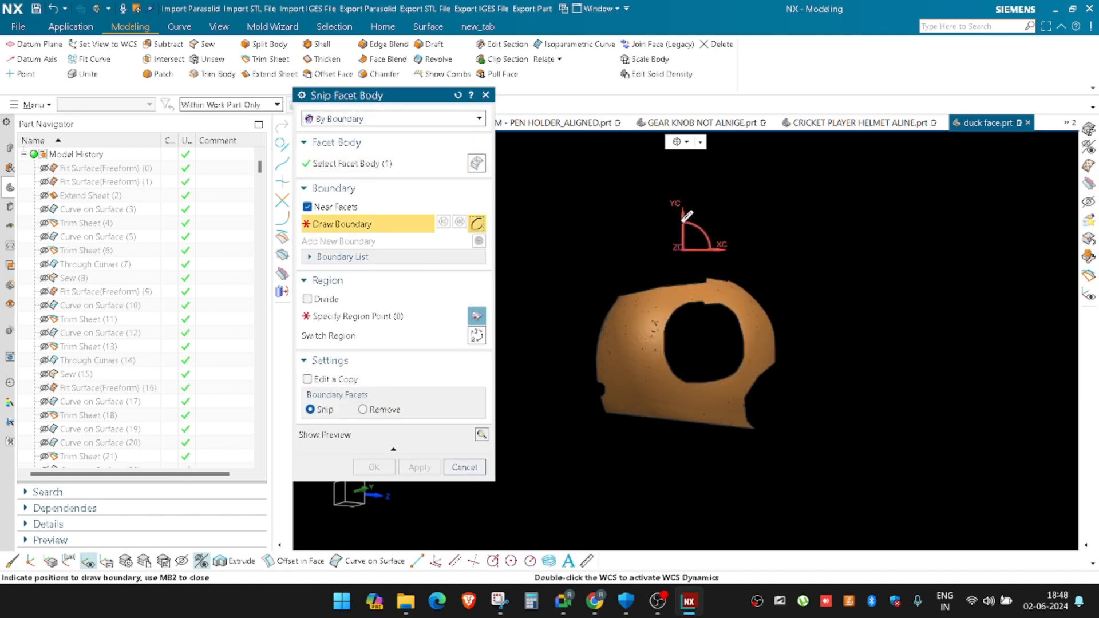
pyautogui.click(688, 188)
pyautogui.click(688, 496)
pyautogui.click(819, 509)
pyautogui.click(855, 236)
pyautogui.middleClick(787, 193)
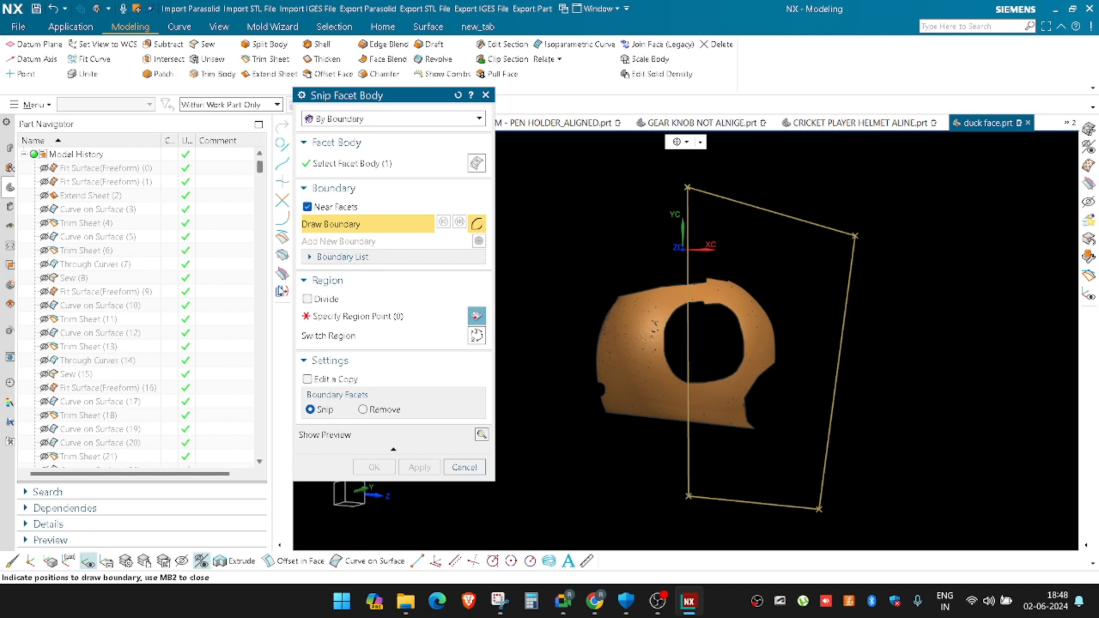
# Divide the head patch along the drawn boundary, keeping both facet halves
pyautogui.keyDown('shift'); pyautogui.moveTo(724, 296); pyautogui.dragTo(697, 308, button='middle'); pyautogui.keyUp('shift')
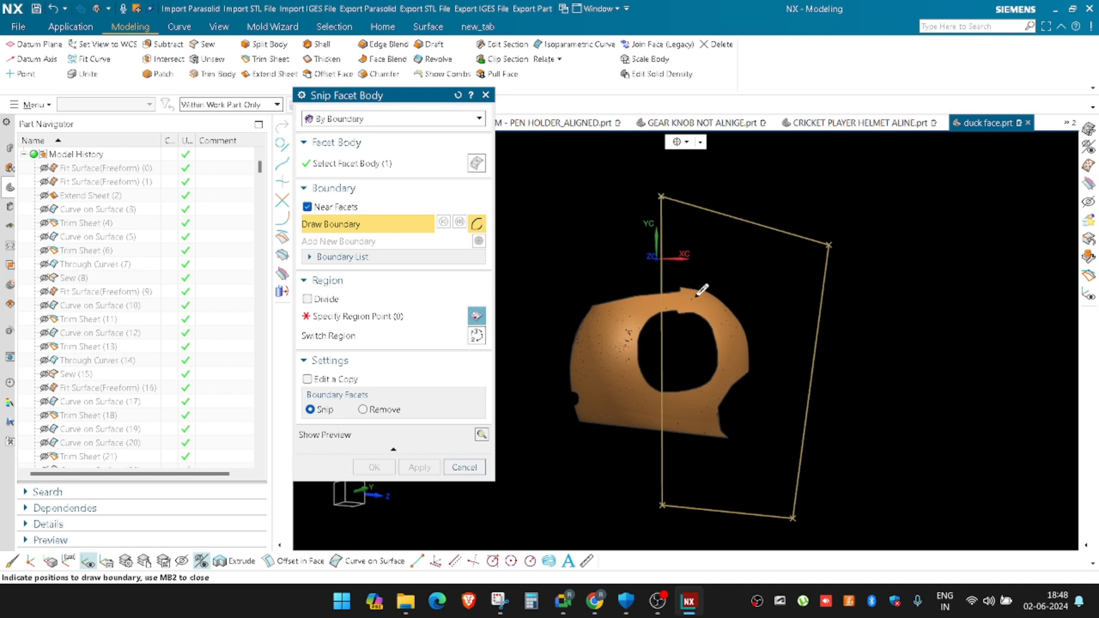
pyautogui.click(367, 118)
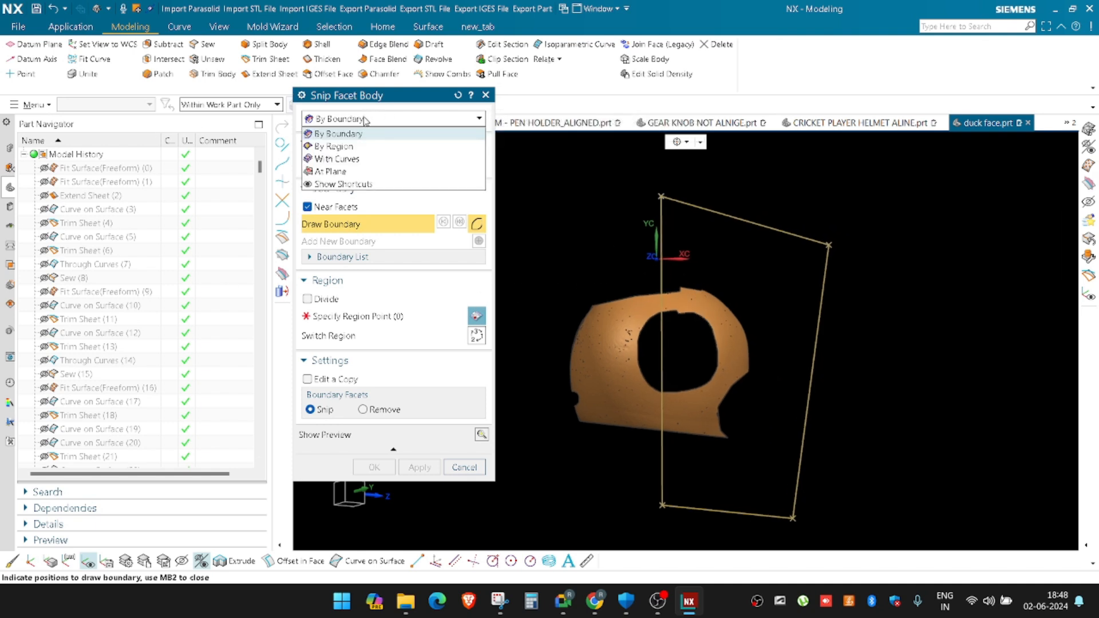
pyautogui.click(374, 123)
pyautogui.click(320, 299)
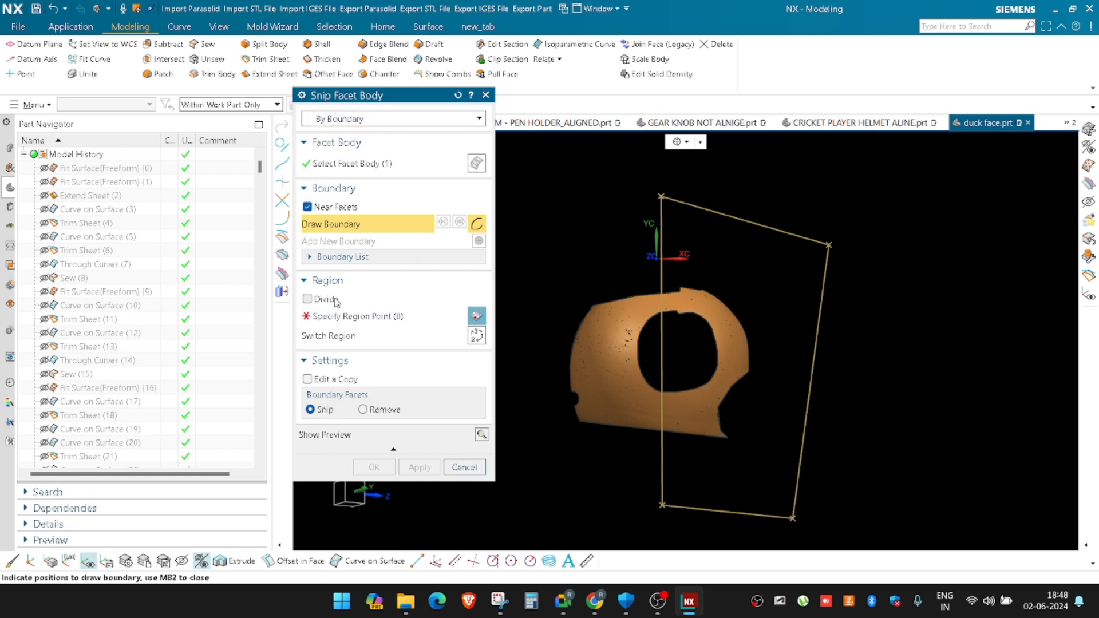
pyautogui.click(381, 466)
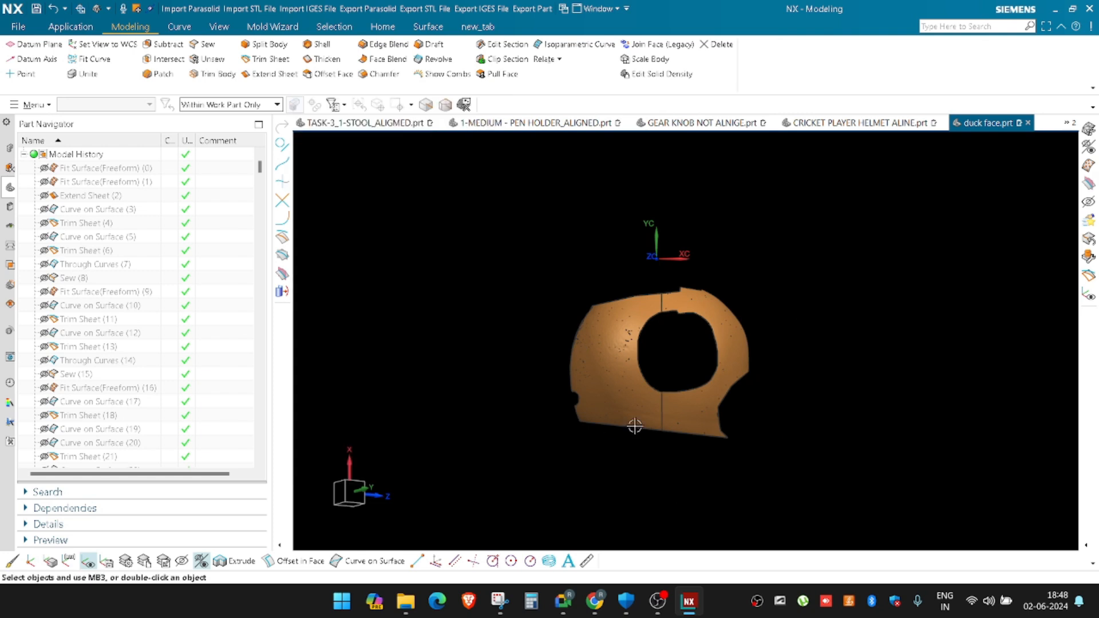
# Fit a best-fit freeform surface of degree 3 in U and 2 in V to the rear half of the head patch
pyautogui.scroll(2, 639, 420)
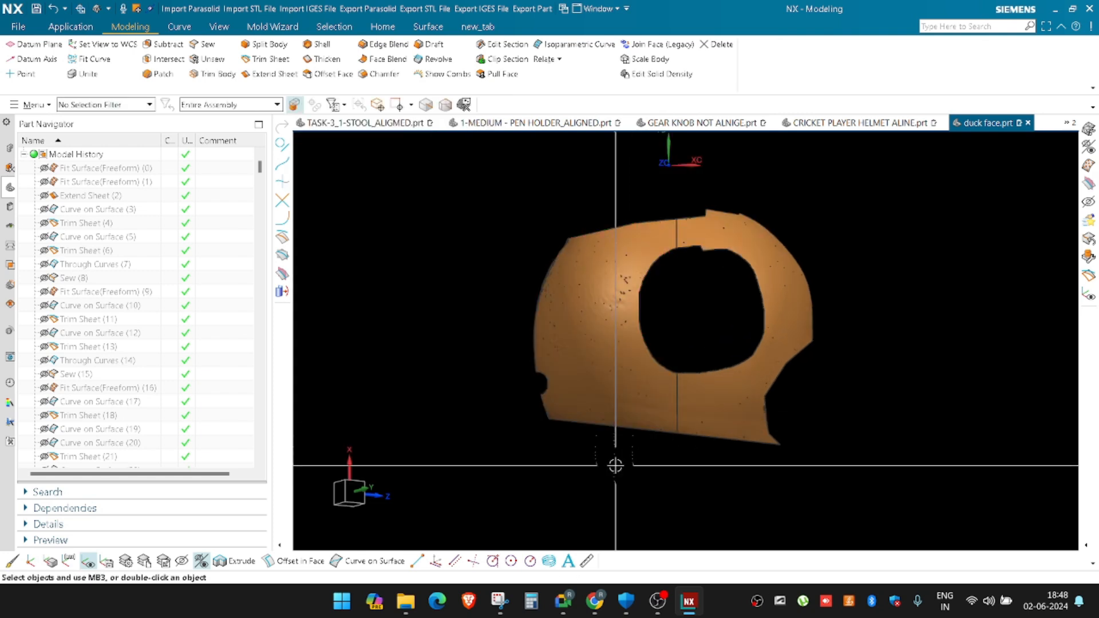
pyautogui.click(604, 315)
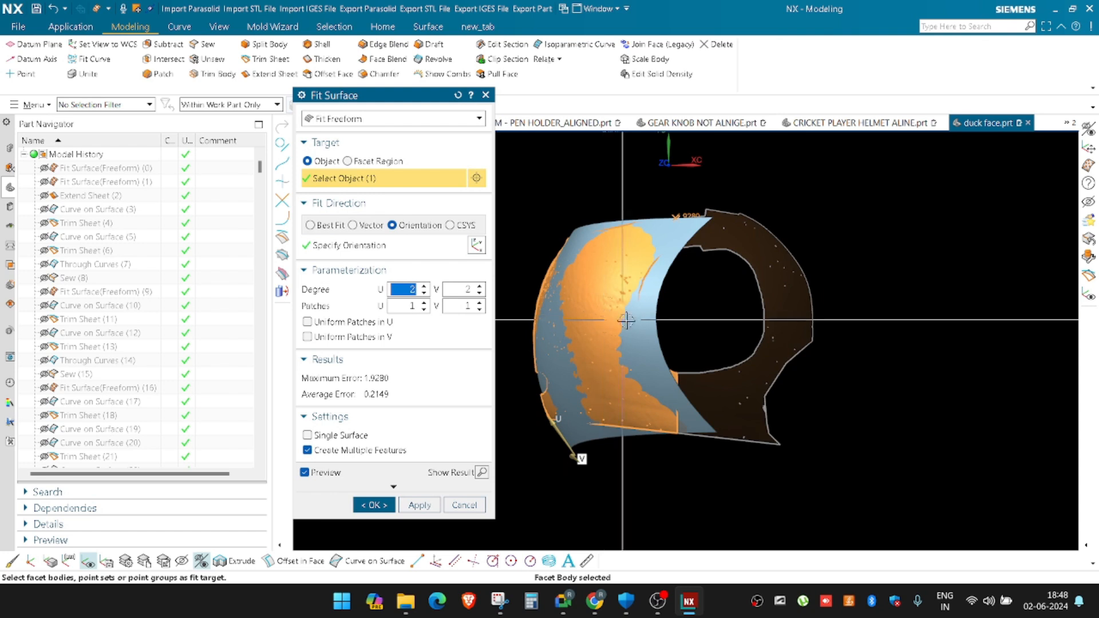
pyautogui.click(310, 225)
pyautogui.click(309, 225)
pyautogui.moveTo(644, 330); pyautogui.dragTo(664, 381, button='middle')
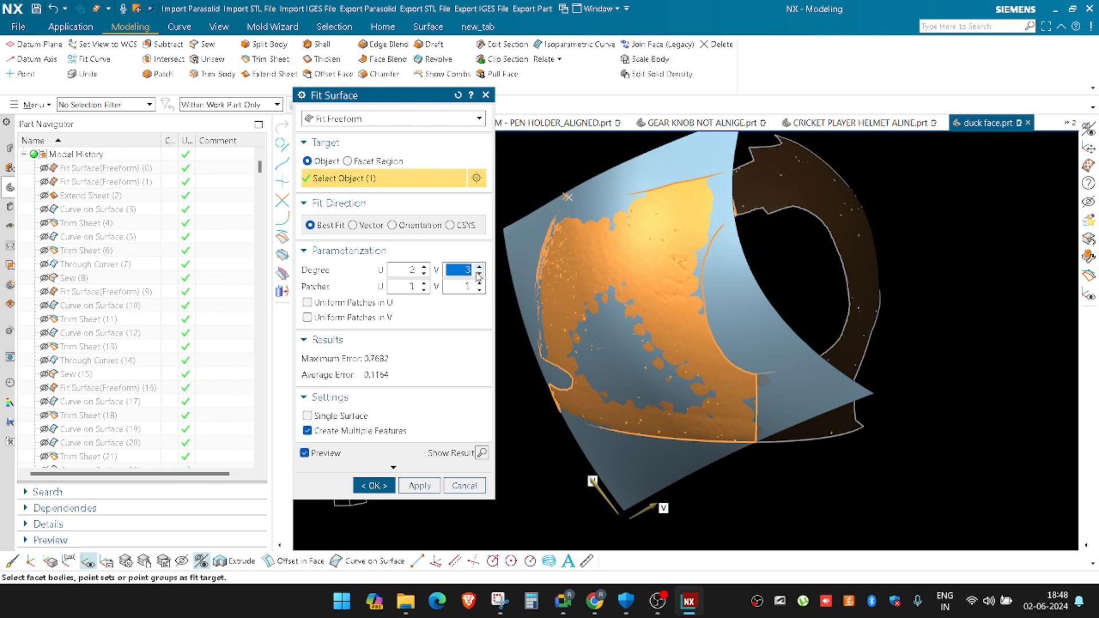
pyautogui.click(479, 275)
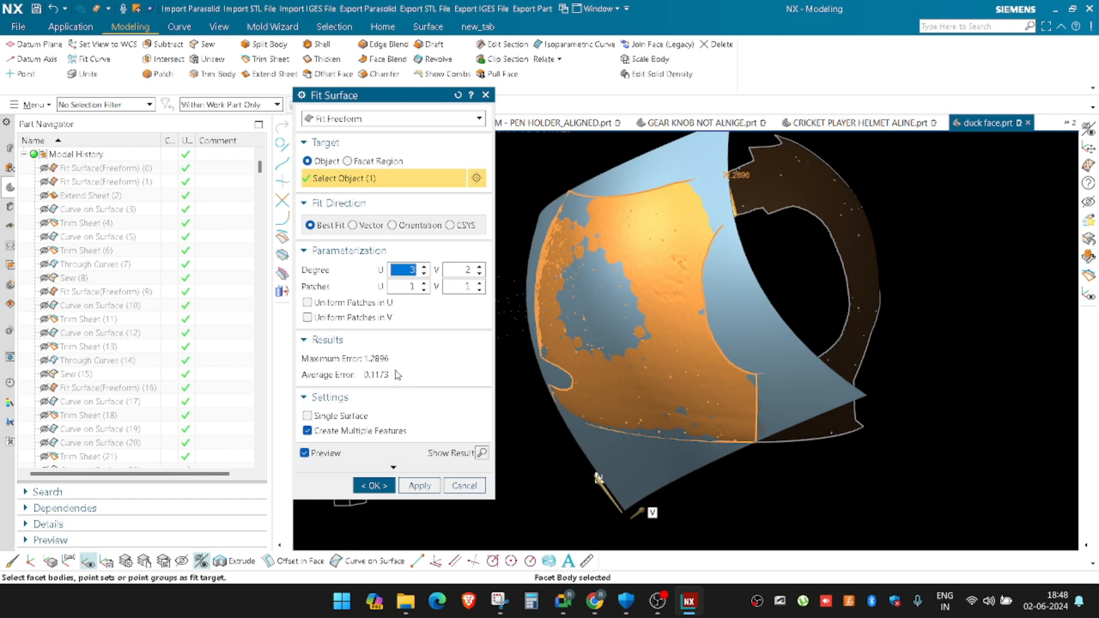
pyautogui.click(395, 485)
# Fit a best-fit freeform surface of degree 4 in U and 2 in V, one patch each way, to the beak-side half
pyautogui.moveTo(716, 298); pyautogui.dragTo(746, 304, button='middle')
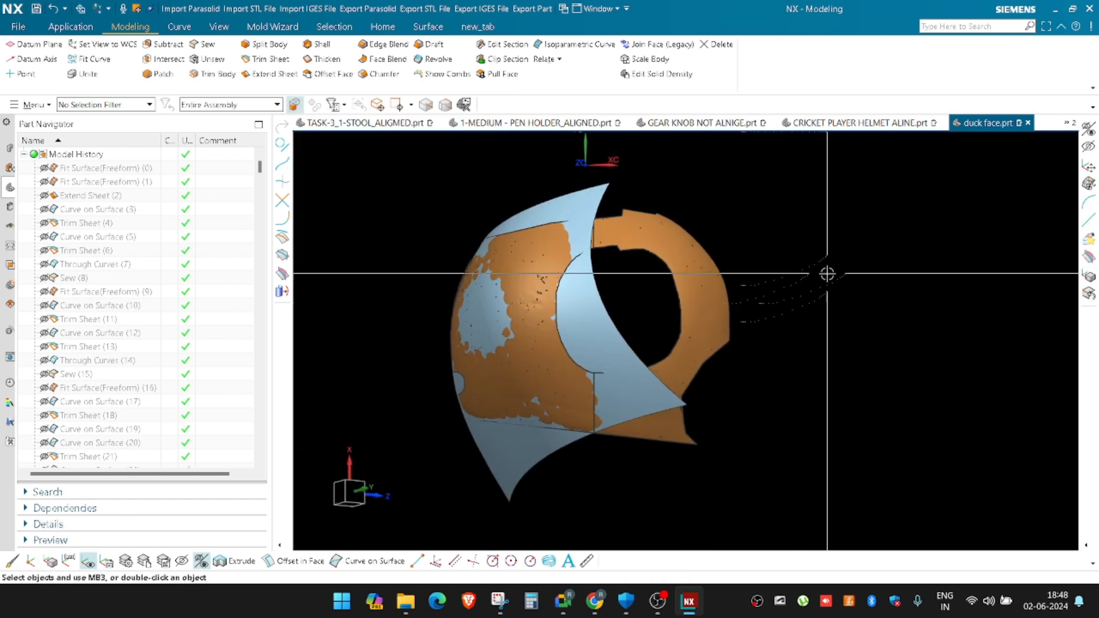
pyautogui.click(660, 241)
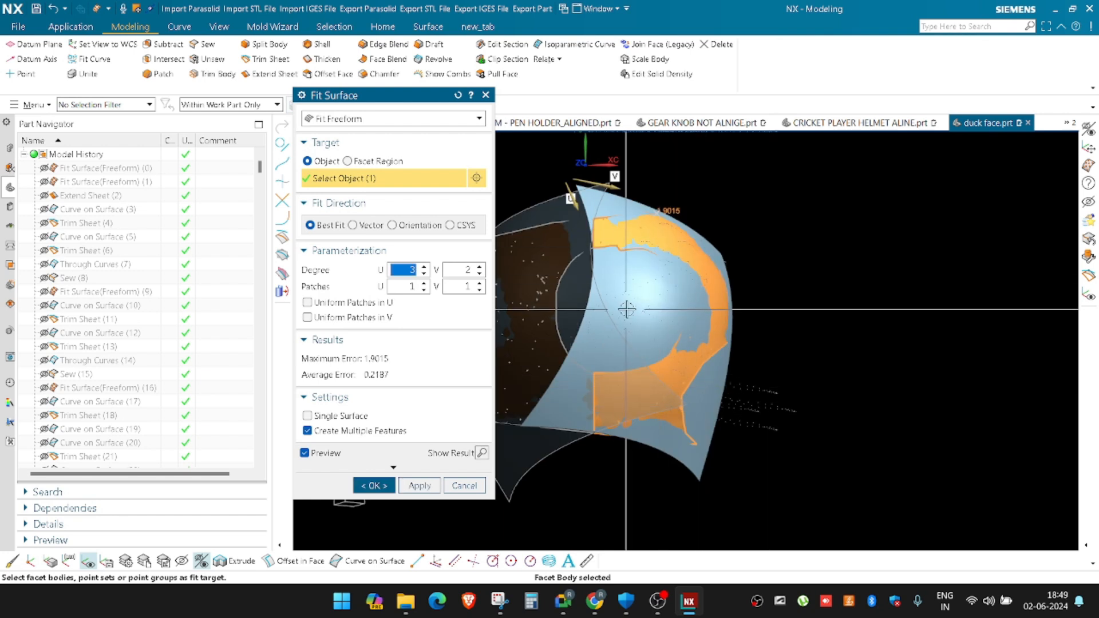
pyautogui.moveTo(629, 308); pyautogui.dragTo(676, 311, button='middle')
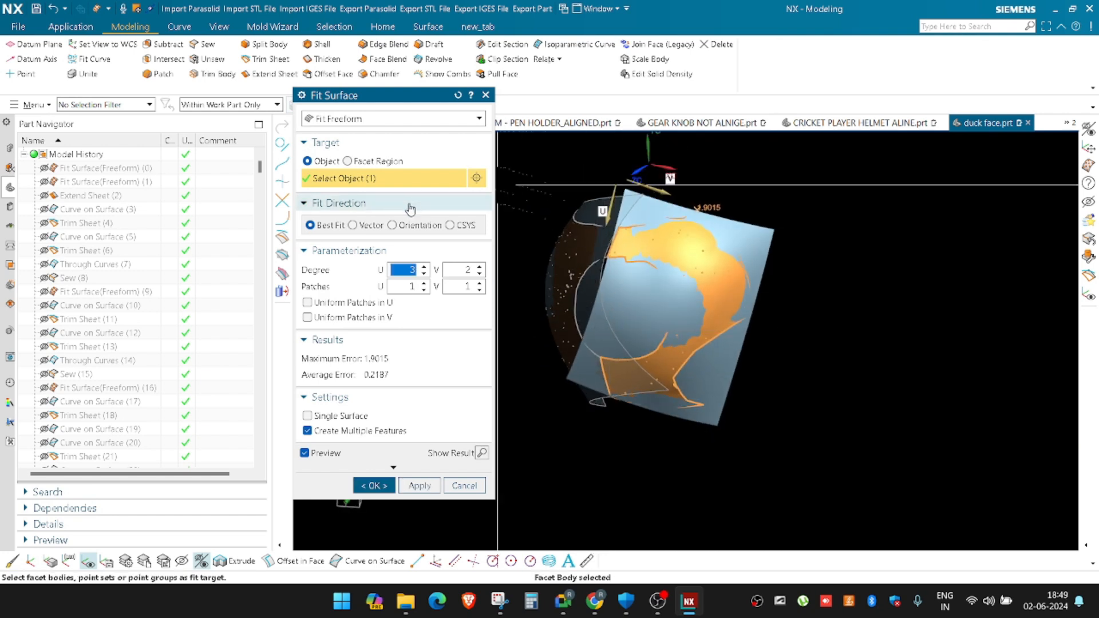
pyautogui.keyDown('shift'); pyautogui.moveTo(636, 274); pyautogui.dragTo(610, 304, button='middle'); pyautogui.keyUp('shift')
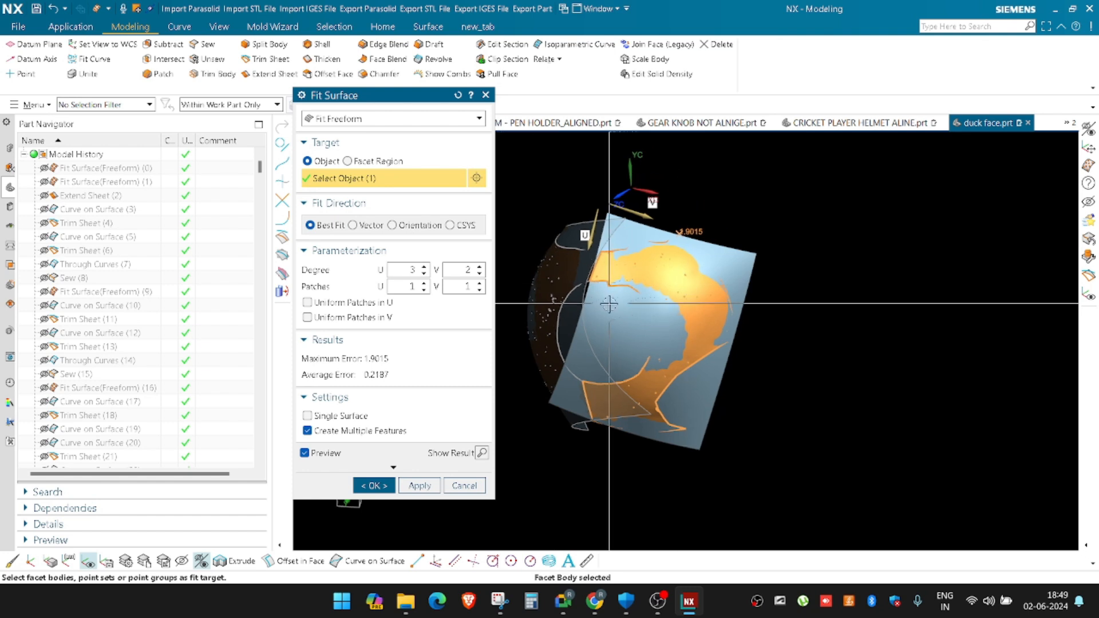
pyautogui.click(418, 226)
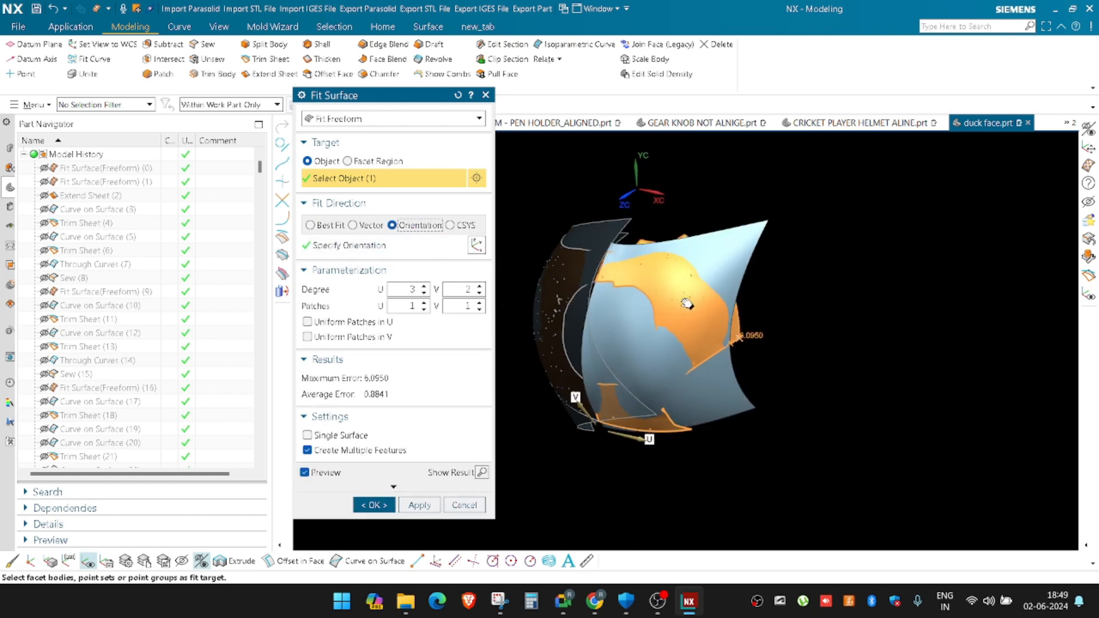
pyautogui.keyDown('shift'); pyautogui.moveTo(687, 304); pyautogui.dragTo(698, 307, button='middle'); pyautogui.keyUp('shift')
pyautogui.click(324, 225)
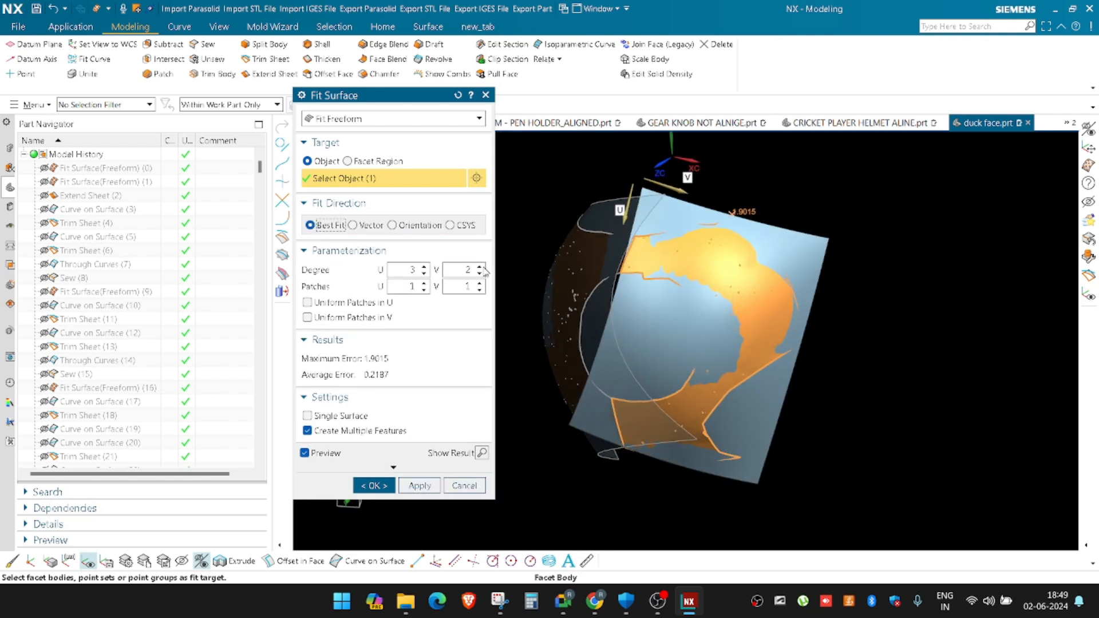
pyautogui.doubleClick(460, 271)
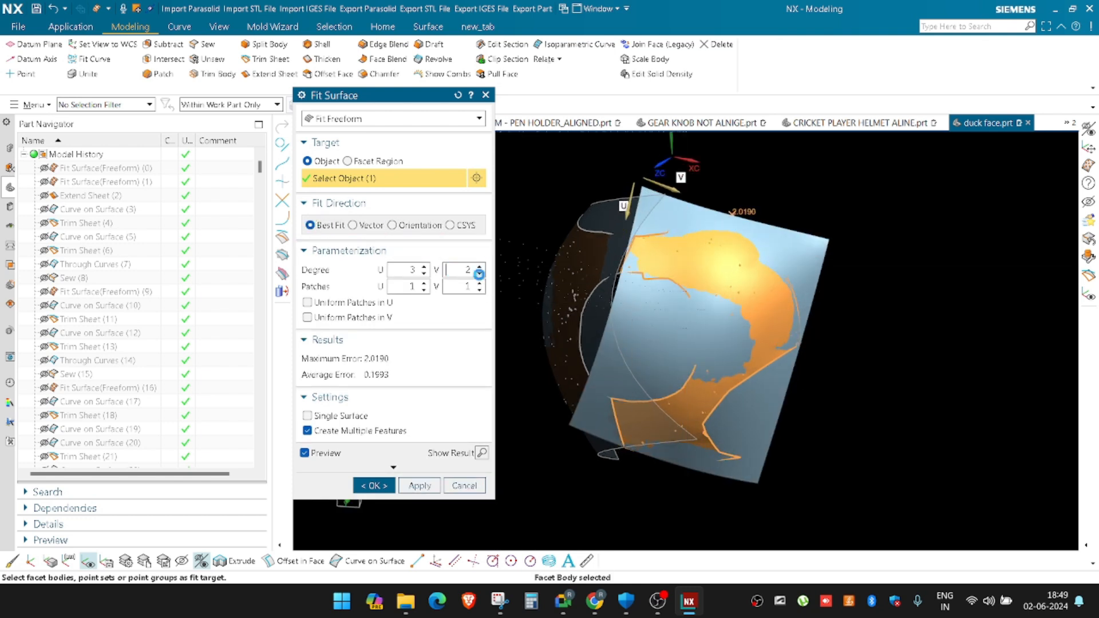
pyautogui.click(424, 266)
pyautogui.moveTo(651, 323); pyautogui.dragTo(678, 309, button='middle')
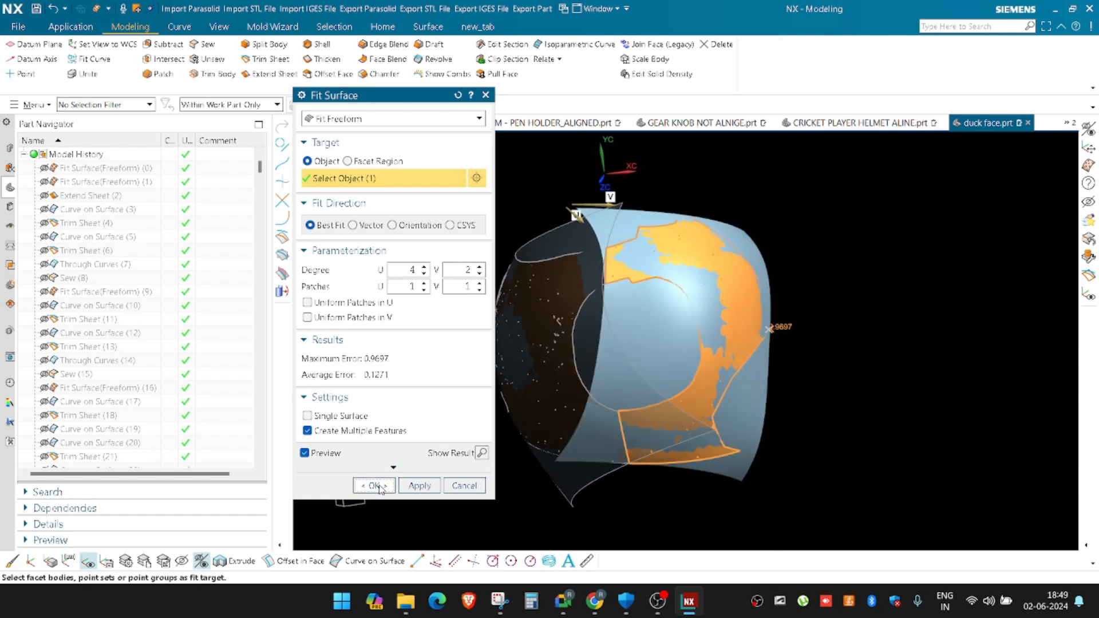
pyautogui.click(374, 485)
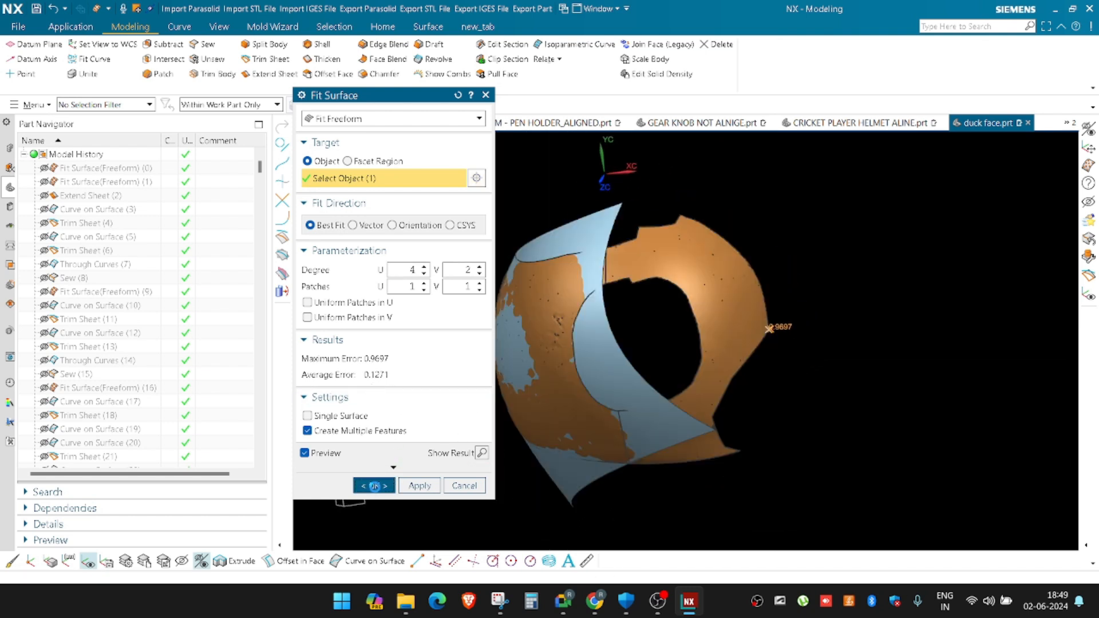
# Switch to Snipping Tool, capture the two fitted head surfaces and label them 1 and 2 in green
pyautogui.moveTo(798, 328); pyautogui.dragTo(775, 301, button='middle')
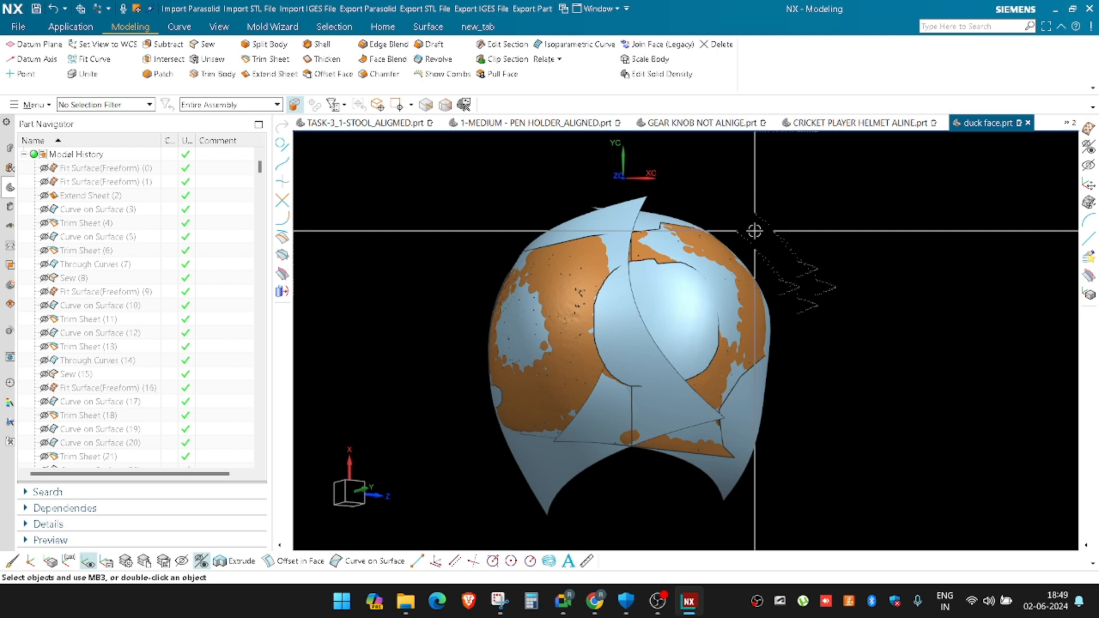
pyautogui.click(500, 602)
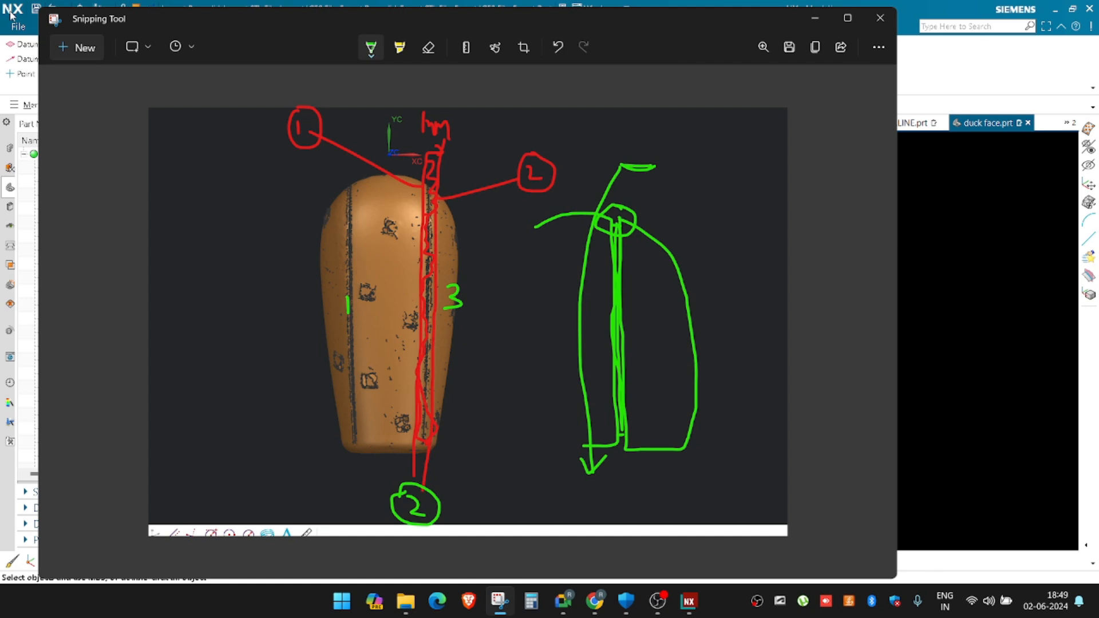
pyautogui.click(85, 47)
pyautogui.moveTo(370, 162); pyautogui.dragTo(964, 582)
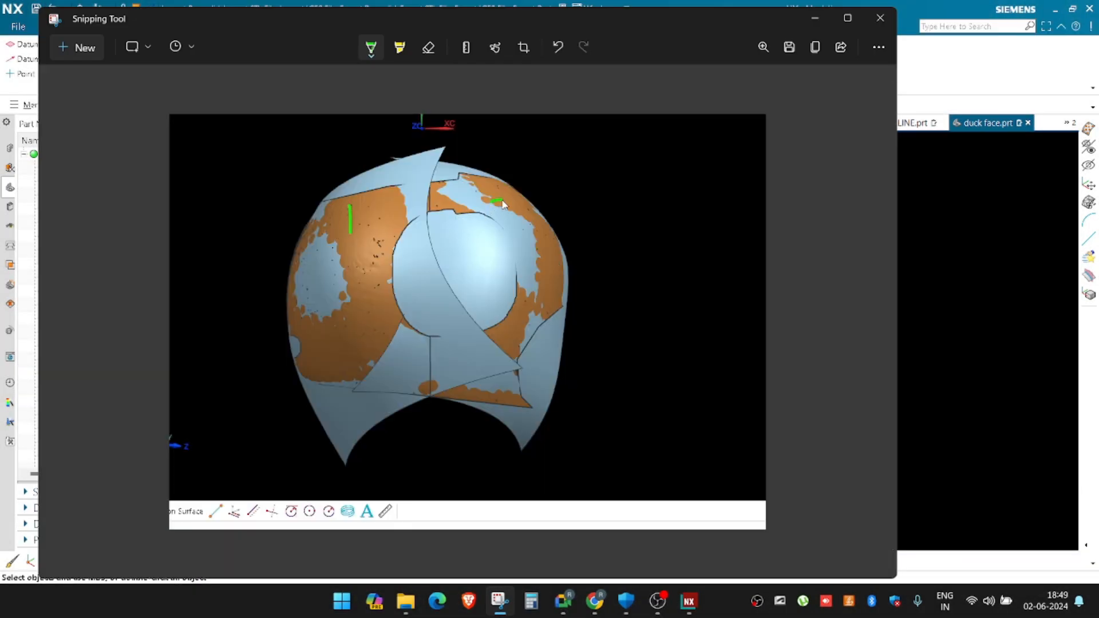
# Mark a middle strip on the capture with two vertical red lines, label it 3 in green, and return to NX
pyautogui.click(371, 48)
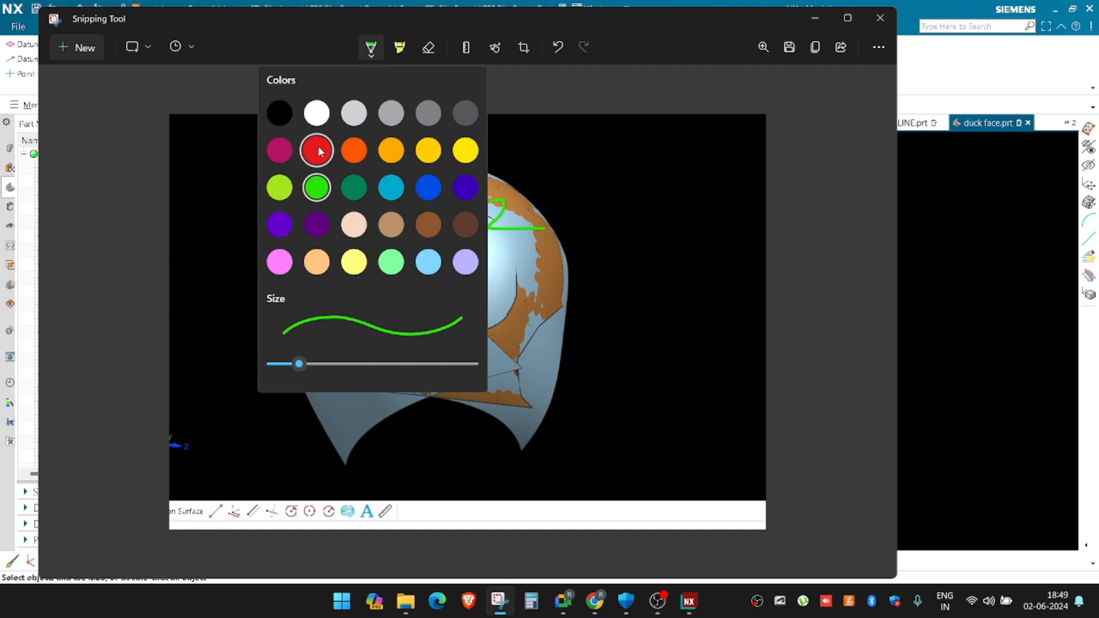
pyautogui.click(318, 151)
pyautogui.moveTo(471, 125); pyautogui.dragTo(455, 479)
pyautogui.click(372, 46)
pyautogui.click(316, 187)
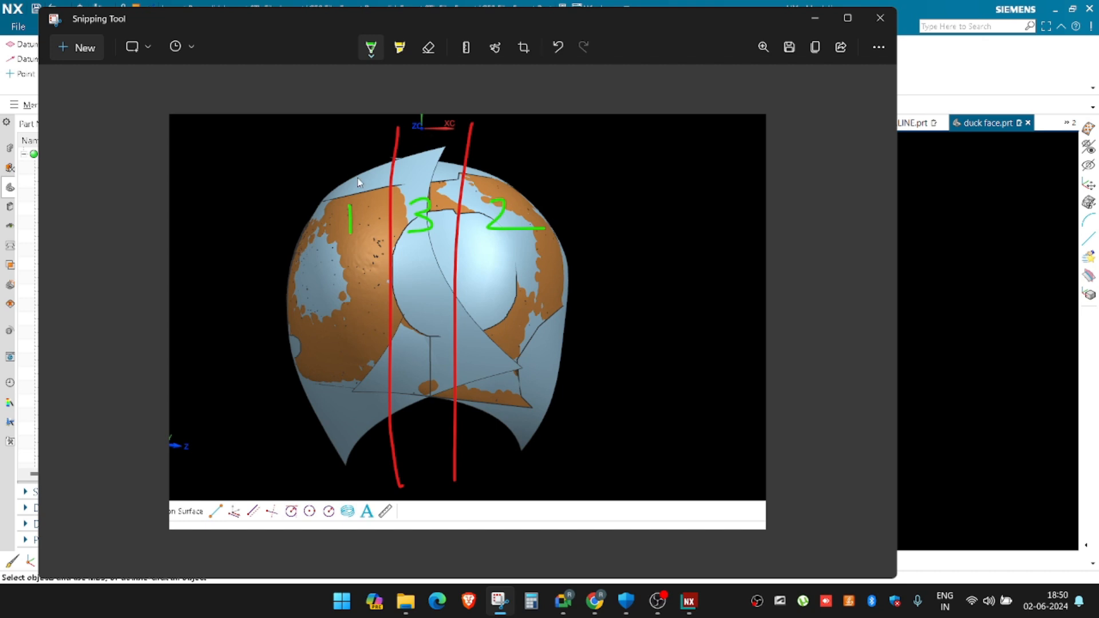
pyautogui.click(815, 18)
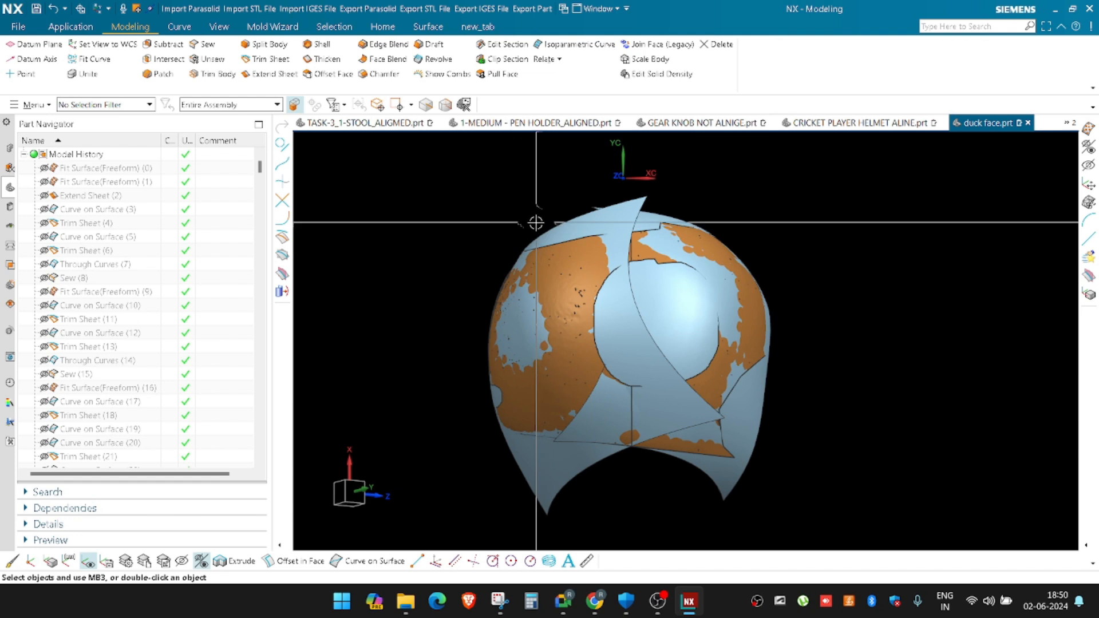
# Invert the shown and hidden objects to display the complete duck head model
pyautogui.moveTo(536, 224); pyautogui.dragTo(630, 332, button='middle')
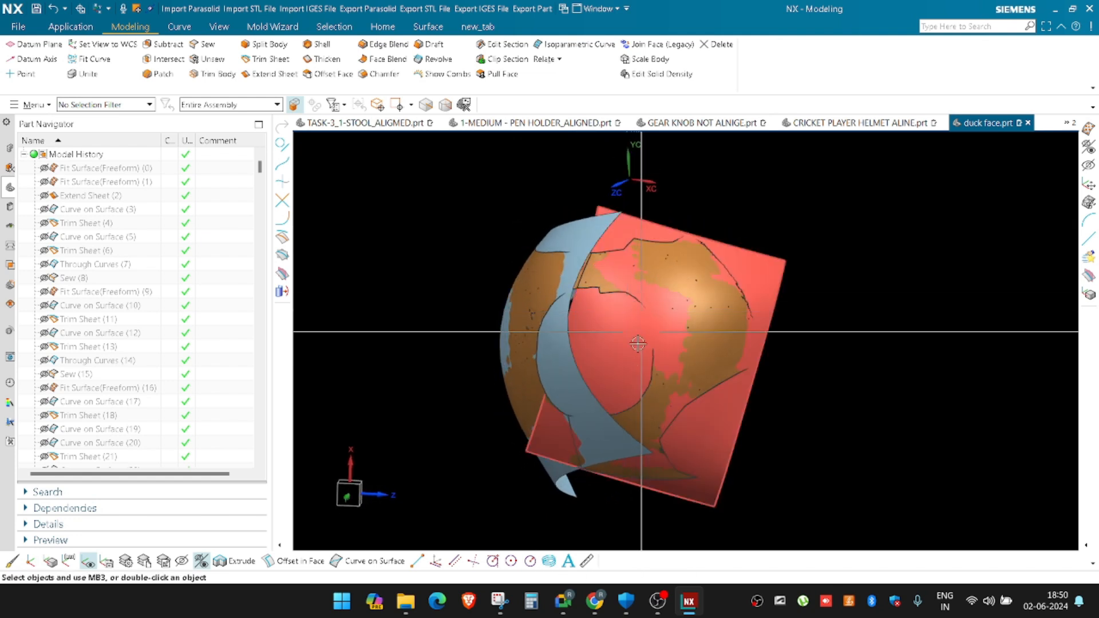
pyautogui.hotkey('ctrl', 'shift', 'b')
pyautogui.scroll(-3, 622, 303)
pyautogui.scroll(8, 630, 309)
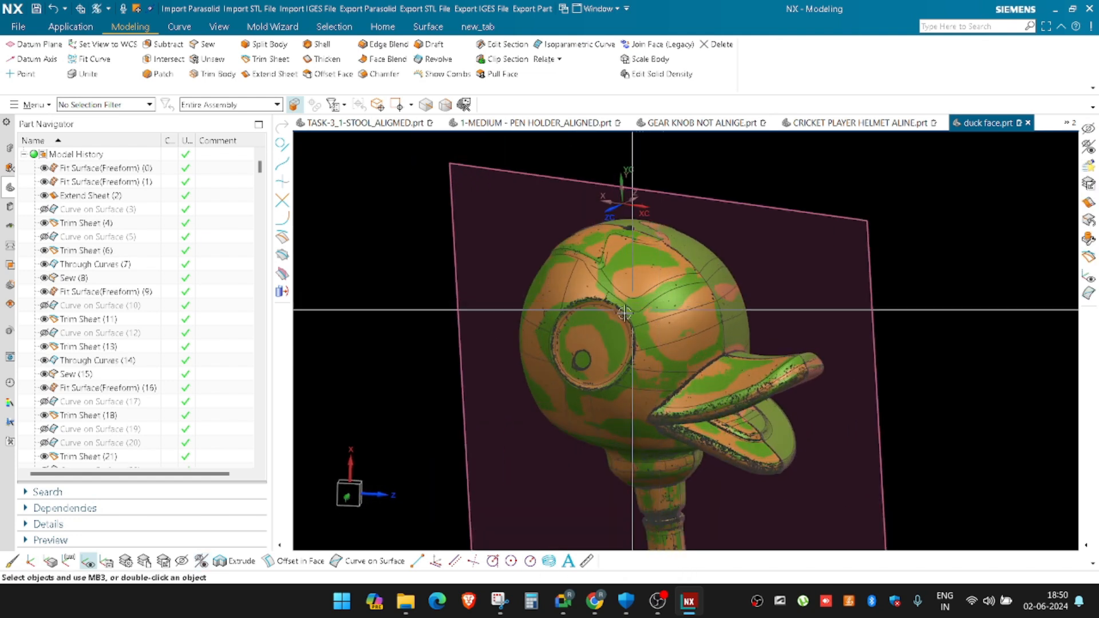
# Hide the duck's facet body, invert the shown and hidden objects to isolate it, and view its head from the side
pyautogui.hotkey('ctrl', 'b')
pyautogui.scroll(-5, 563, 354)
pyautogui.click(477, 173)
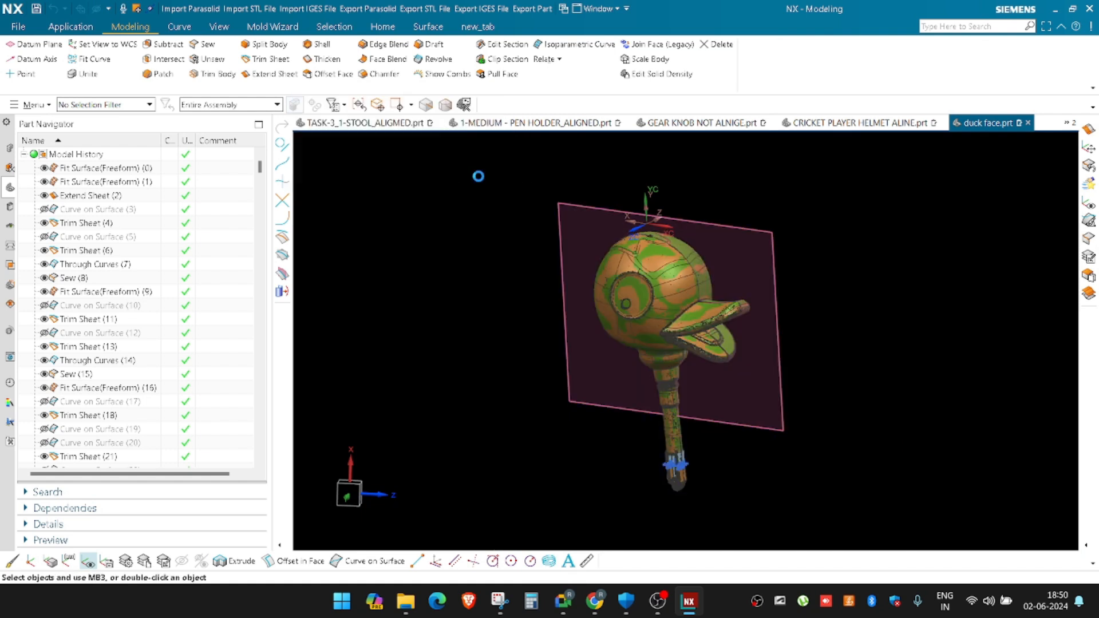
pyautogui.scroll(2, 534, 313)
pyautogui.moveTo(534, 313); pyautogui.dragTo(569, 229, button='middle')
pyautogui.scroll(3, 569, 229)
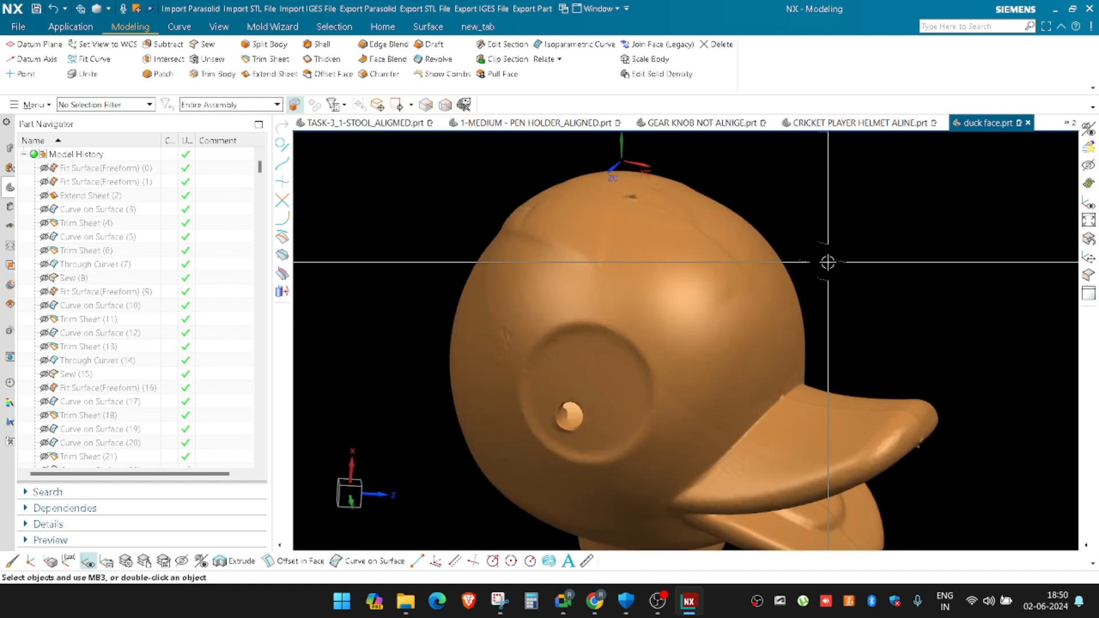
pyautogui.scroll(-3, 401, 256)
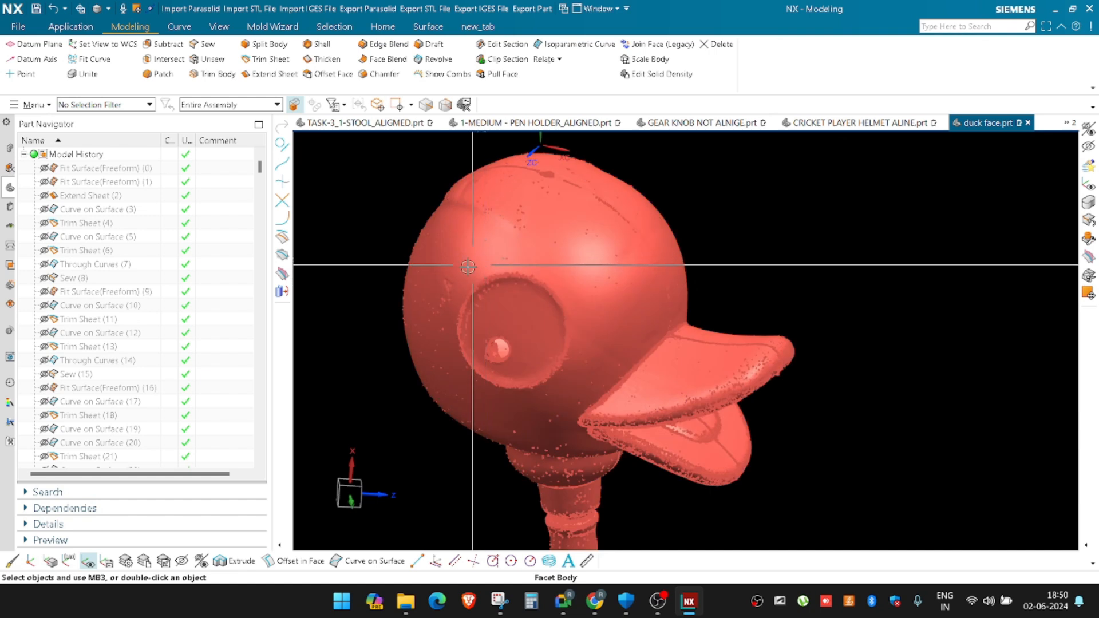
pyautogui.scroll(2, 676, 232)
pyautogui.scroll(-3, 668, 253)
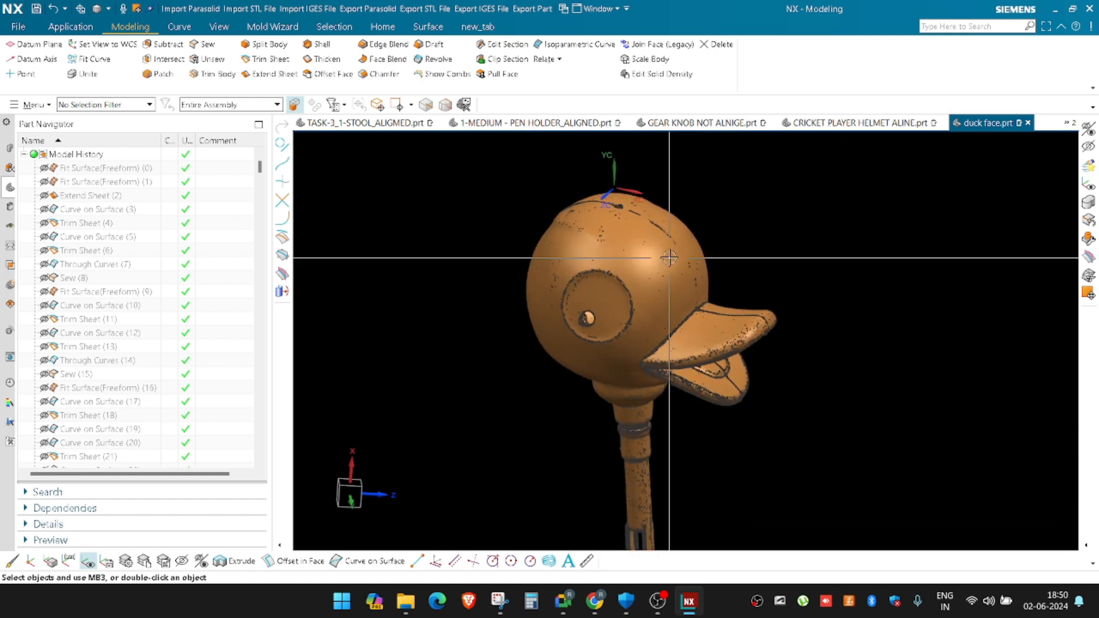
pyautogui.moveTo(813, 271); pyautogui.dragTo(810, 229, button='middle')
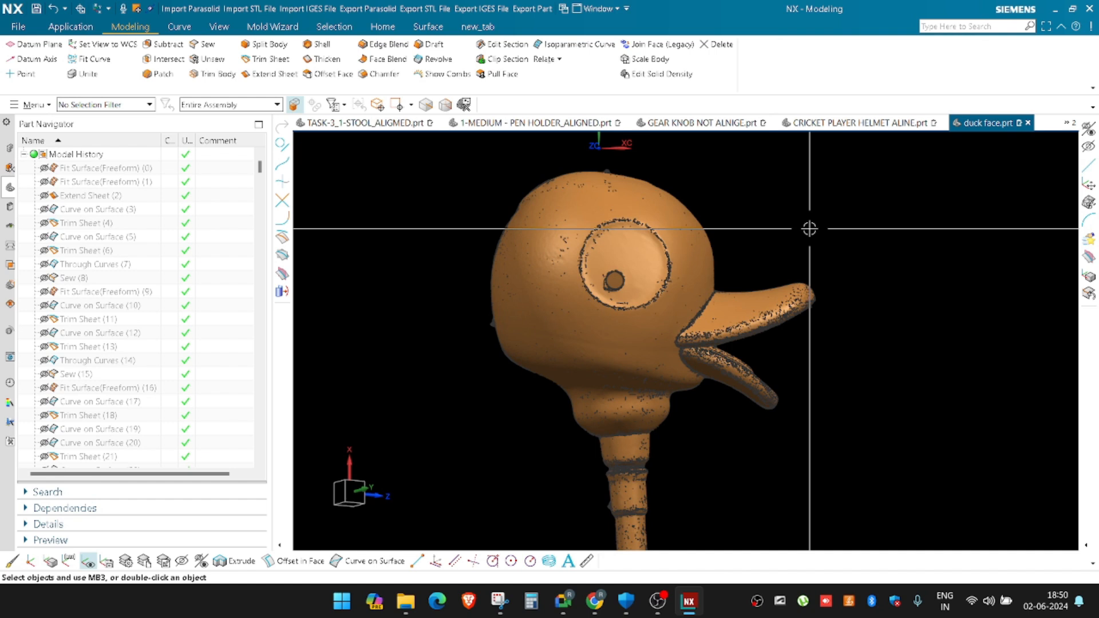
pyautogui.hotkey('ctrl', 'shift', 'u')
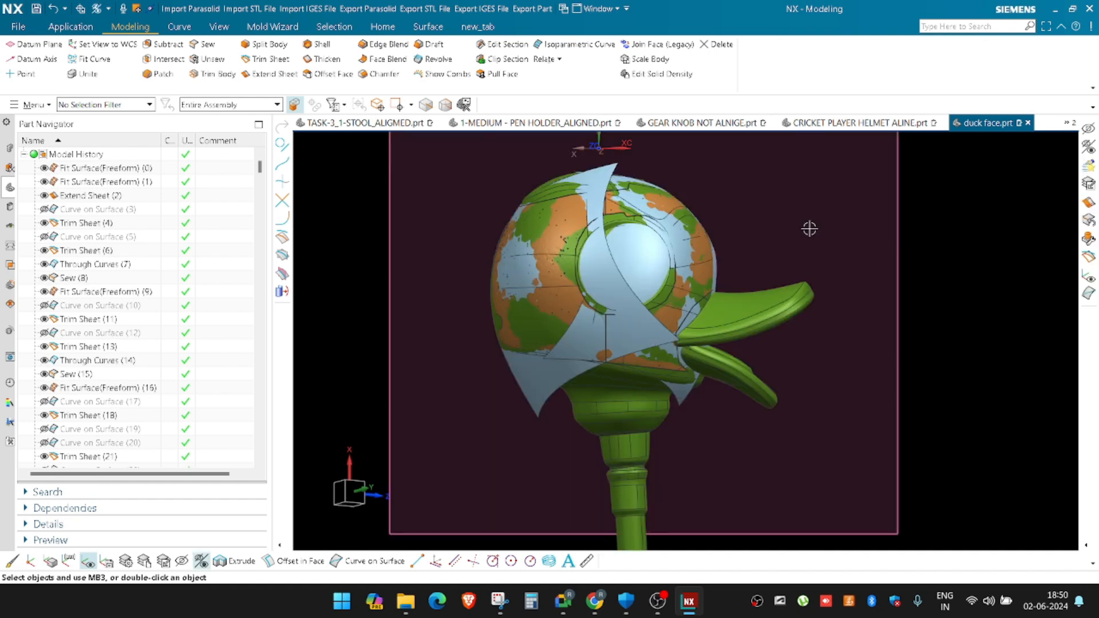
pyautogui.scroll(1, 639, 260)
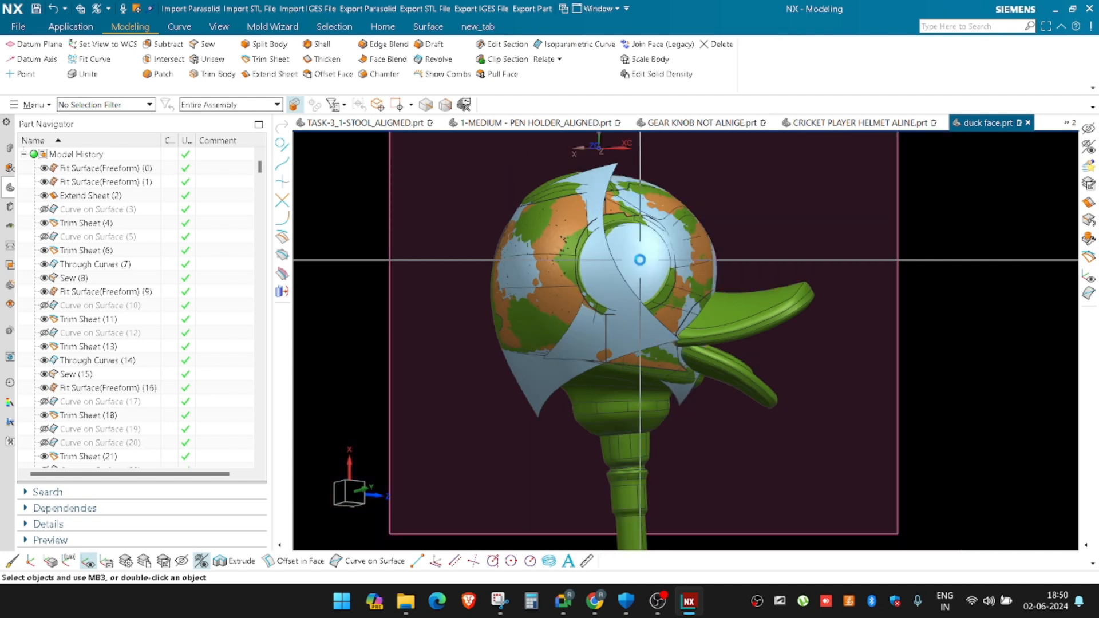
pyautogui.hotkey('ctrl', 'z')
# Switch to Snipping Tool, try a red horizontal dividing line across the head capture, undo it and return to NX
pyautogui.click(508, 602)
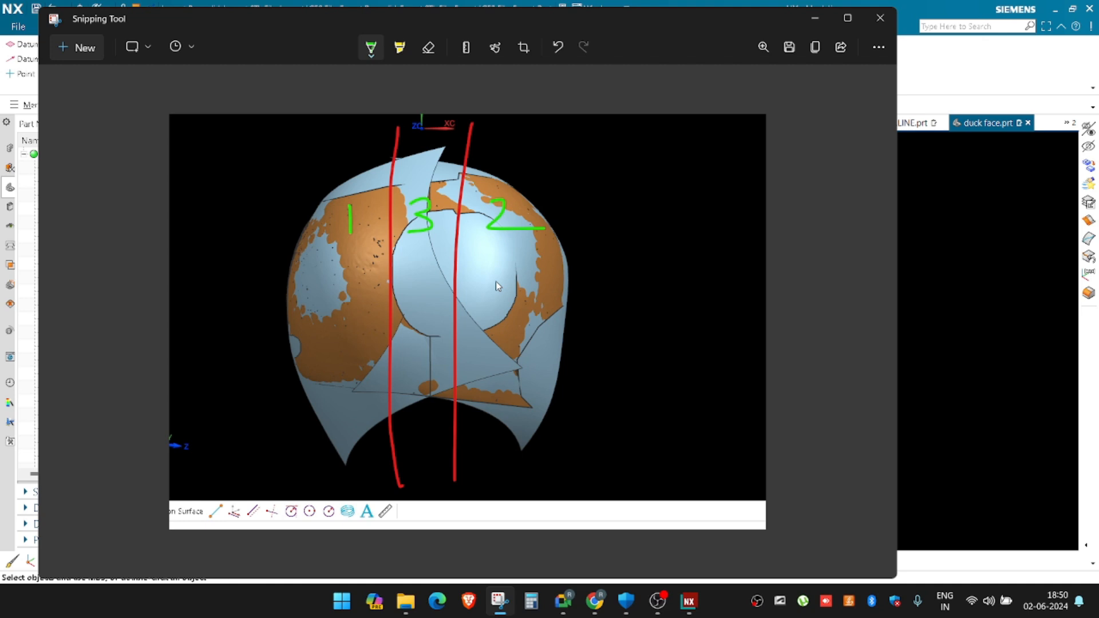
pyautogui.click(375, 43)
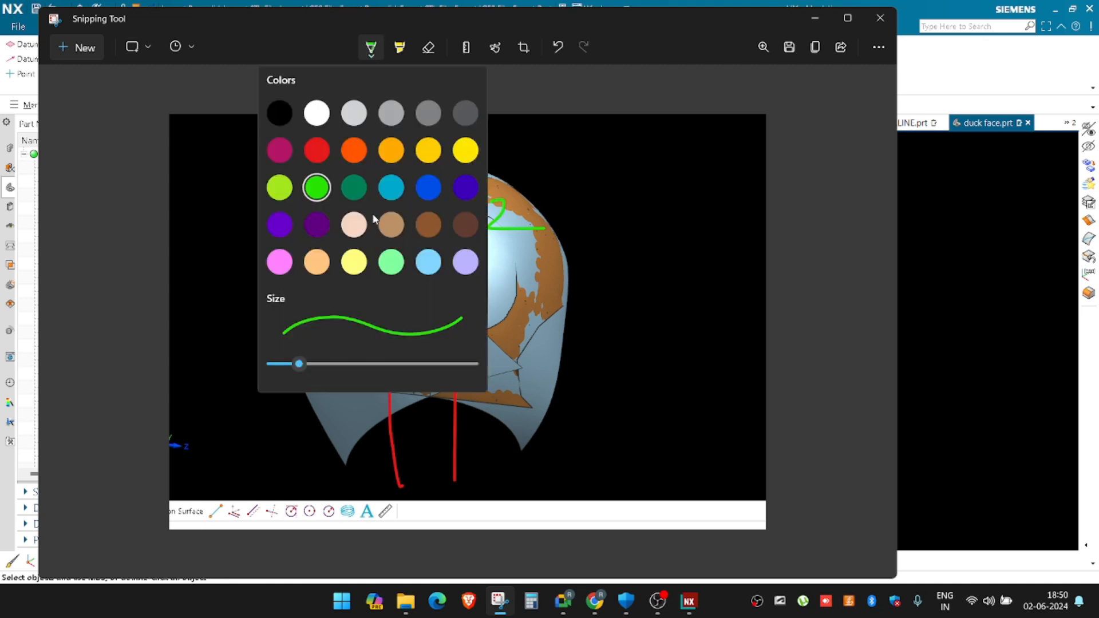
pyautogui.click(324, 154)
pyautogui.moveTo(247, 284); pyautogui.dragTo(628, 290)
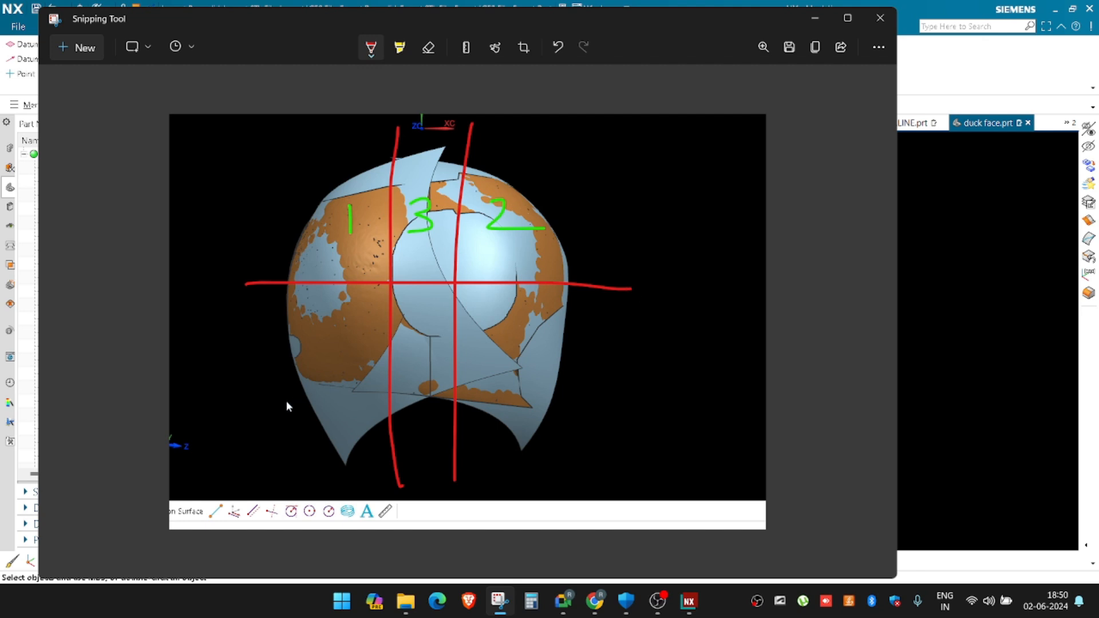
pyautogui.hotkey('ctrl', 'z')
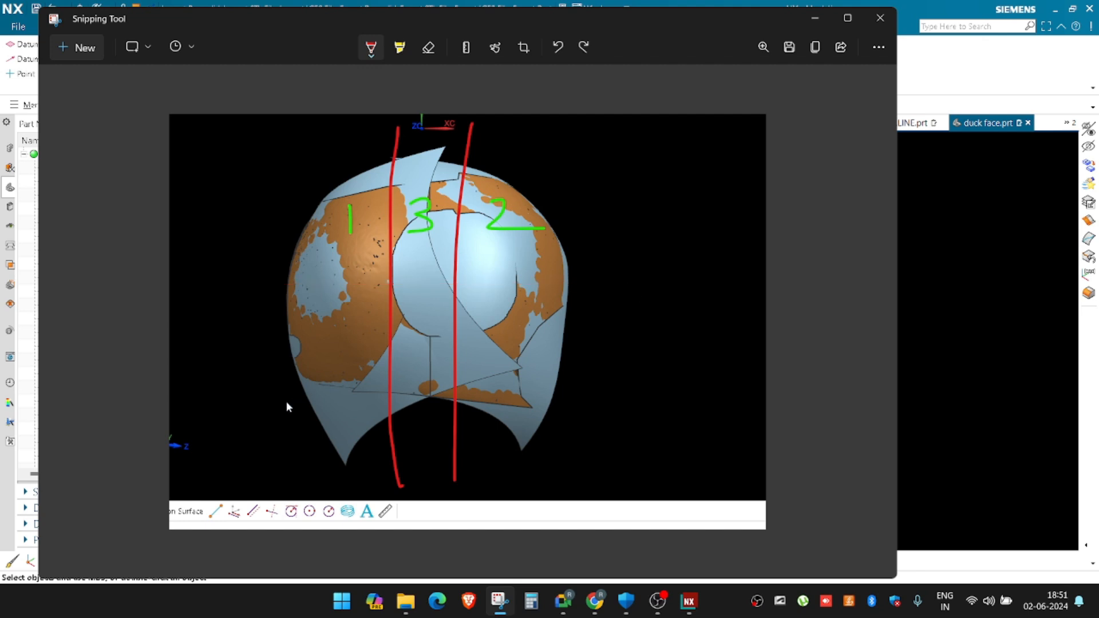
pyautogui.click(816, 19)
# Examine the facet body's head around the eye socket, back of the head and beak
pyautogui.moveTo(751, 262); pyautogui.dragTo(739, 270, button='middle')
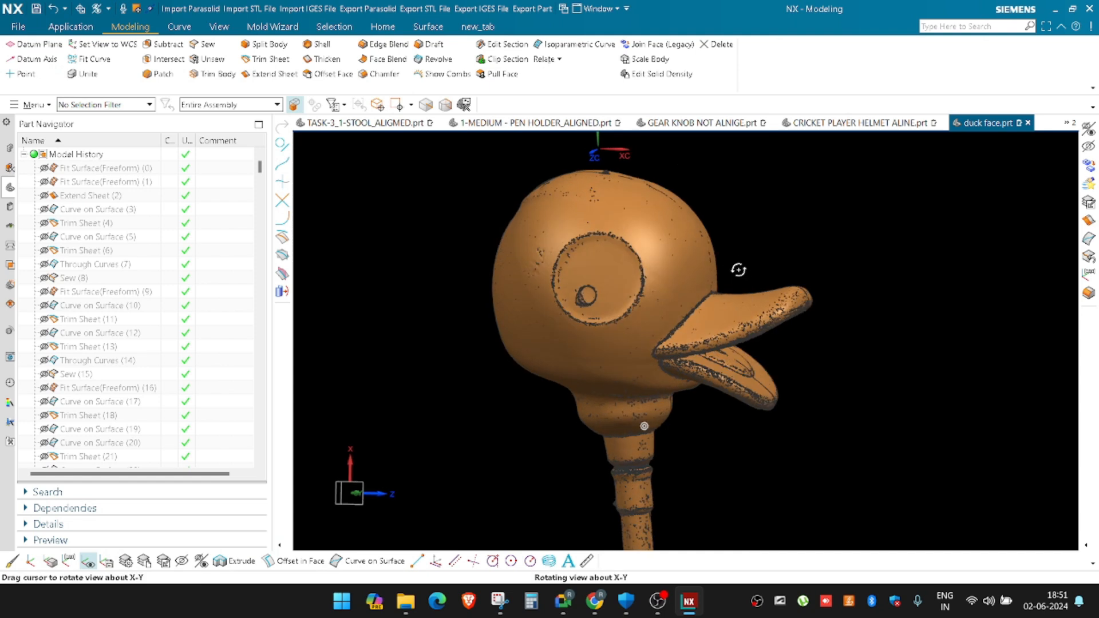
pyautogui.scroll(3, 639, 245)
pyautogui.scroll(-3, 558, 247)
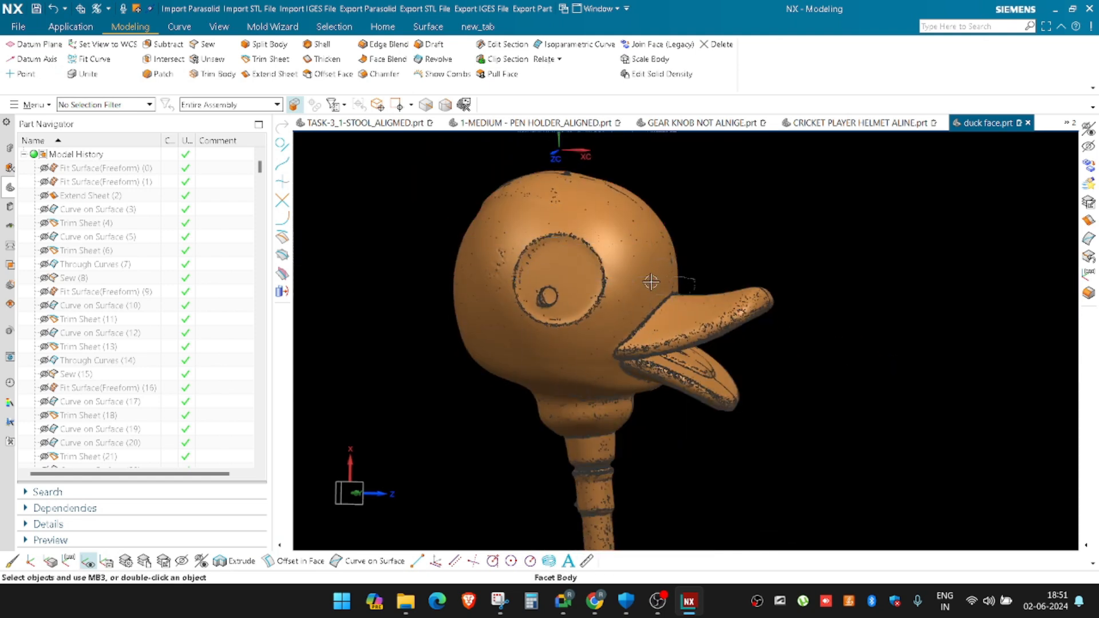
pyautogui.scroll(2, 533, 248)
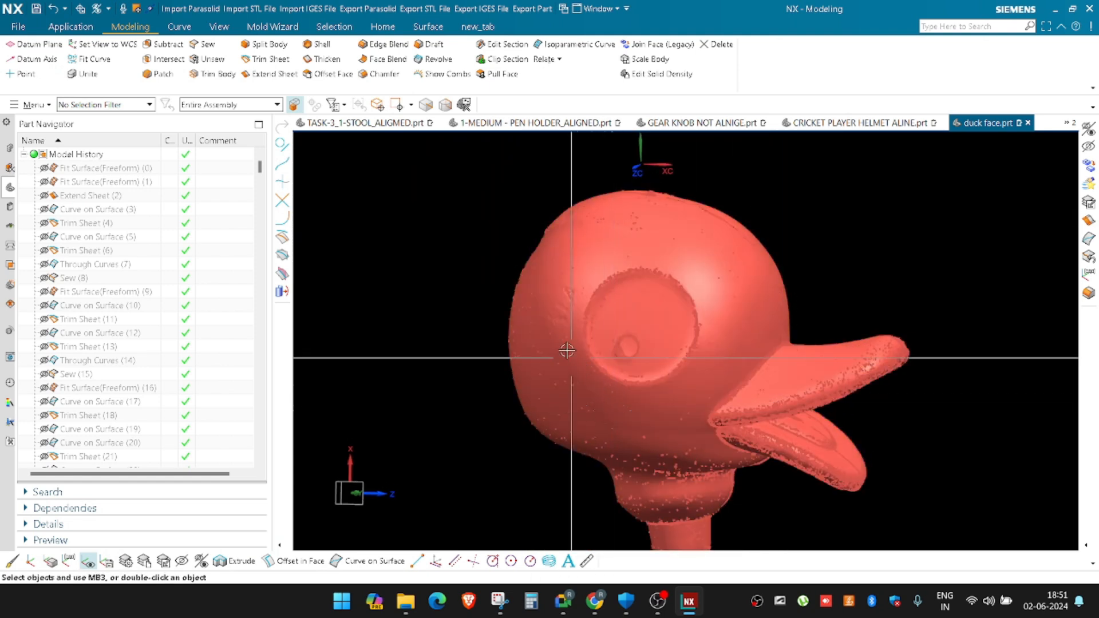
pyautogui.scroll(-3, 573, 366)
pyautogui.scroll(5, 582, 373)
pyautogui.scroll(-5, 630, 378)
pyautogui.scroll(3, 604, 373)
# Show all objects, isolate the duck's finished sheet bodies, and inspect the neck and open half
pyautogui.hotkey('ctrl', 'shift', 'u')
pyautogui.scroll(-5, 643, 377)
pyautogui.hotkey('ctrl', 'b')
pyautogui.scroll(4, 627, 389)
pyautogui.click(609, 345)
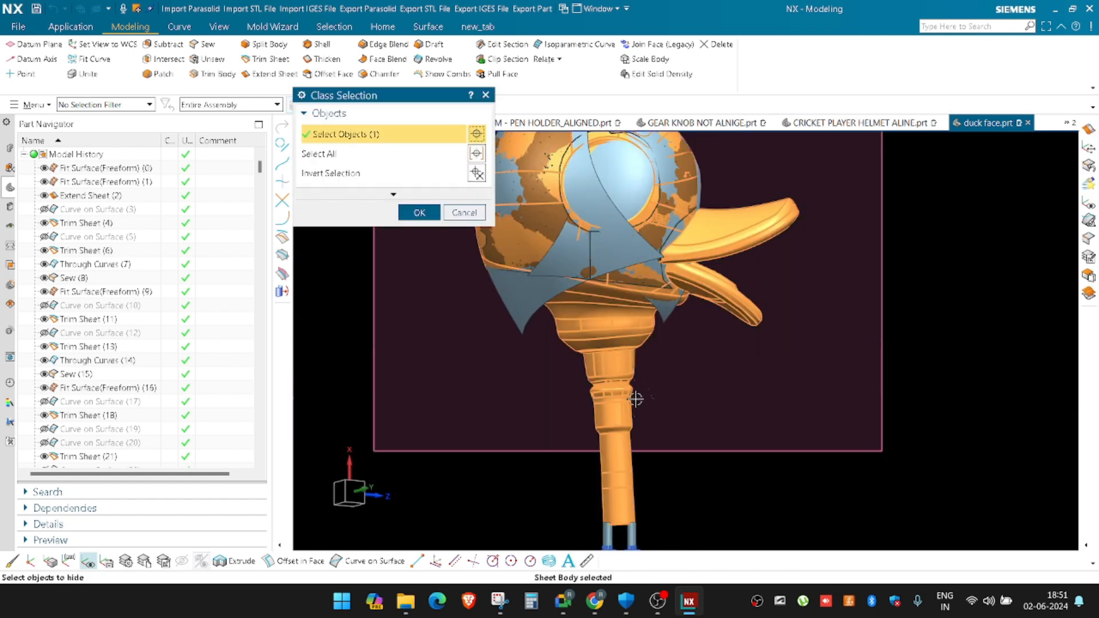
pyautogui.scroll(-2, 636, 399)
pyautogui.middleClick(481, 172)
pyautogui.scroll(8, 548, 404)
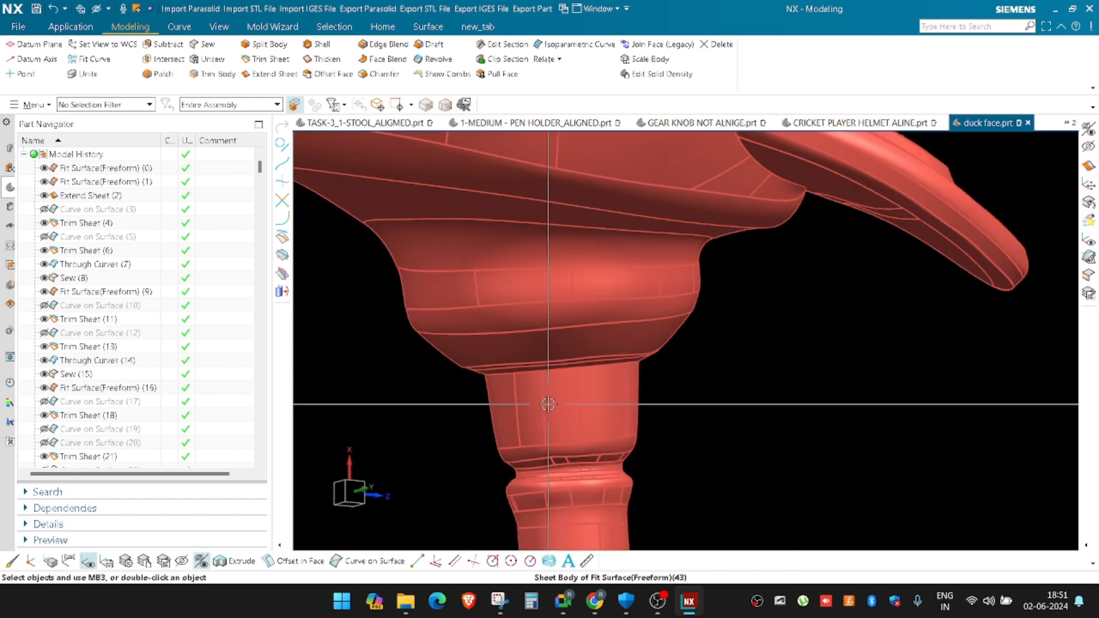
pyautogui.scroll(-5, 548, 405)
pyautogui.moveTo(605, 365); pyautogui.dragTo(661, 367, button='middle')
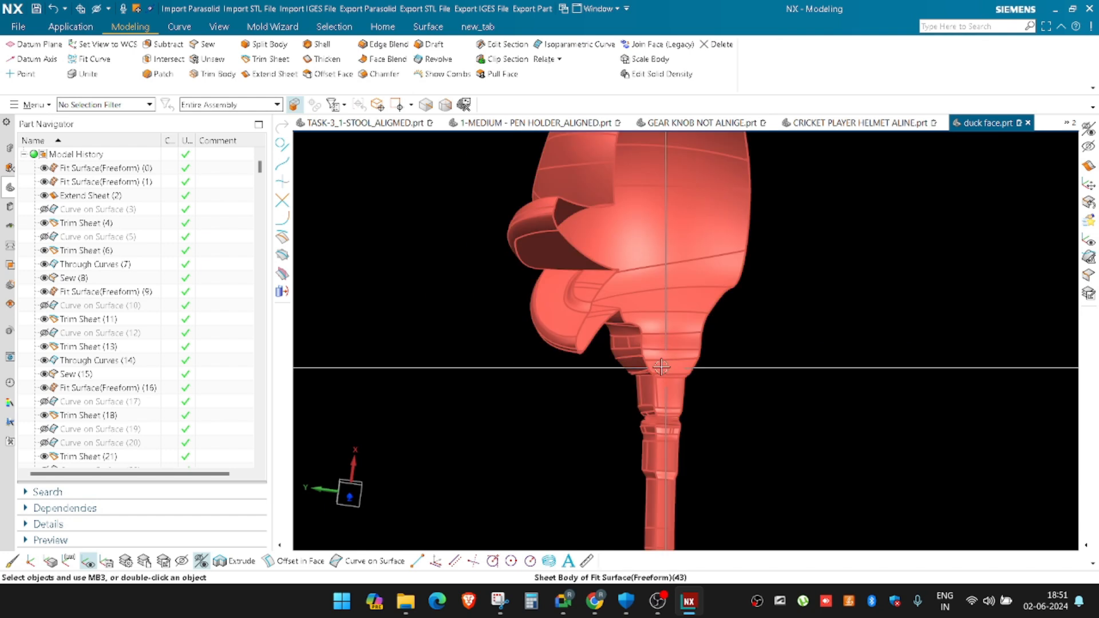
pyautogui.scroll(-5, 664, 365)
# Hide the mirrored sheet body of the duck and invert the shown and hidden objects to isolate the sheet geometry
pyautogui.hotkey('ctrl', 'shift', 'u')
pyautogui.scroll(6, 714, 251)
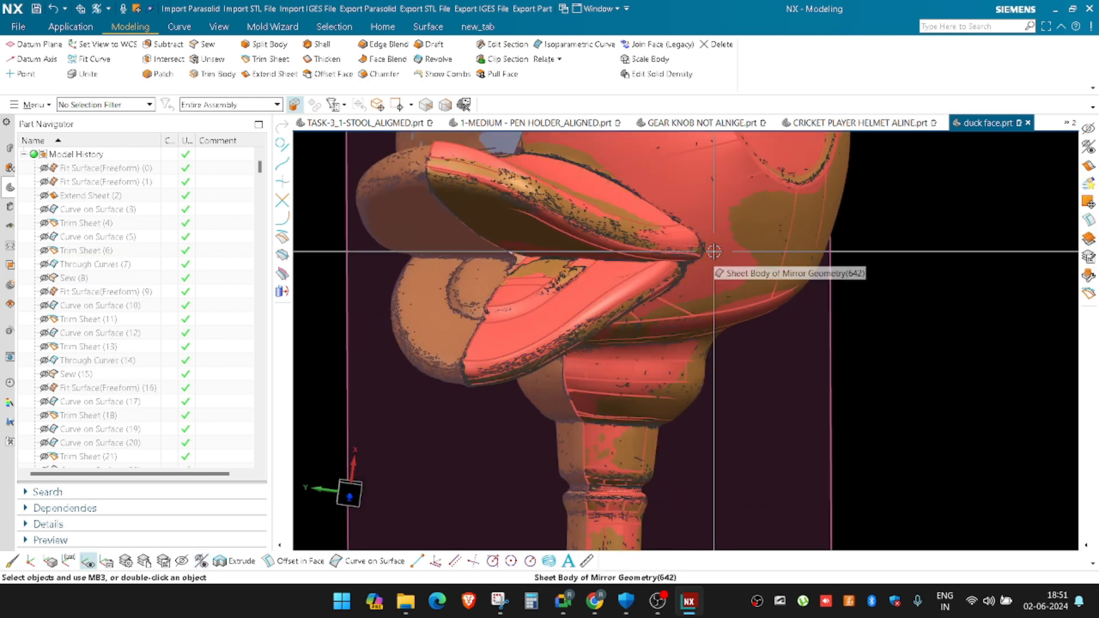
pyautogui.hotkey('ctrl', 'b')
pyautogui.click(712, 246)
pyautogui.scroll(-4, 711, 260)
pyautogui.middleClick(712, 311)
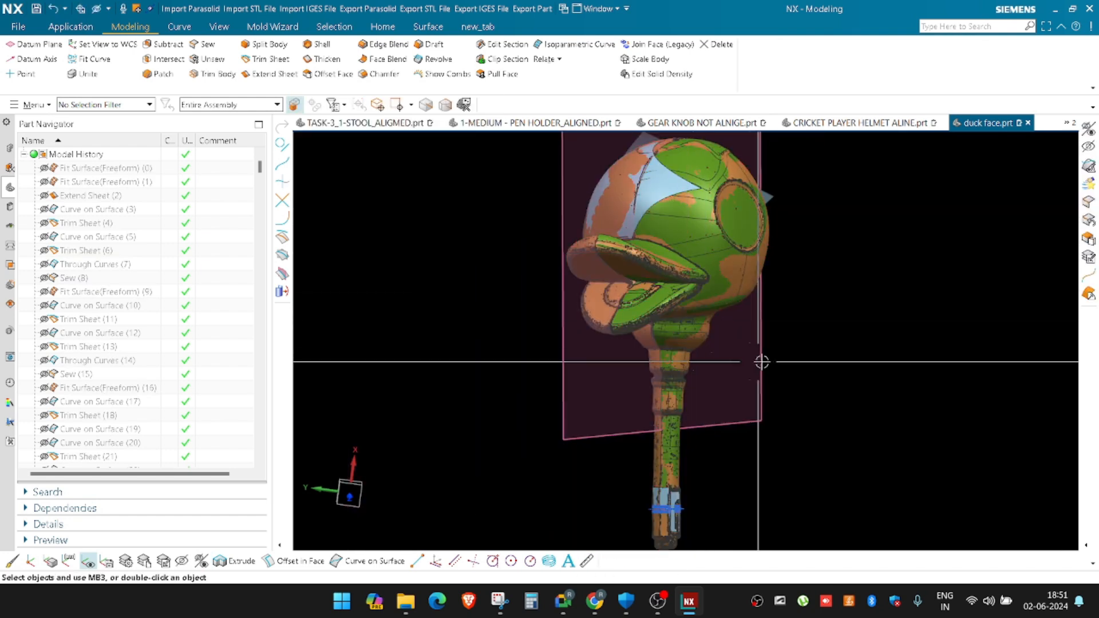
pyautogui.hotkey('ctrl', 'shift', 'b')
# Examine the tapered neck section and the grooved ring beneath it on the green sheet bodies
pyautogui.moveTo(689, 349); pyautogui.dragTo(809, 315, button='middle')
pyautogui.scroll(3, 676, 299)
pyautogui.rightClick(675, 297)
pyautogui.moveTo(600, 354)
pyautogui.mouseDown(button='middle')
pyautogui.moveTo(597, 369)
pyautogui.moveTo(510, 339)
pyautogui.moveTo(564, 348)
pyautogui.moveTo(607, 338)
pyautogui.moveTo(618, 321)
pyautogui.moveTo(586, 342)
pyautogui.moveTo(592, 360)
pyautogui.moveTo(624, 356)
pyautogui.moveTo(584, 346)
pyautogui.moveTo(619, 333)
pyautogui.moveTo(595, 330)
pyautogui.moveTo(592, 284)
pyautogui.moveTo(601, 290)
pyautogui.moveTo(589, 348)
pyautogui.mouseUp(button='middle')
pyautogui.scroll(2, 564, 348)
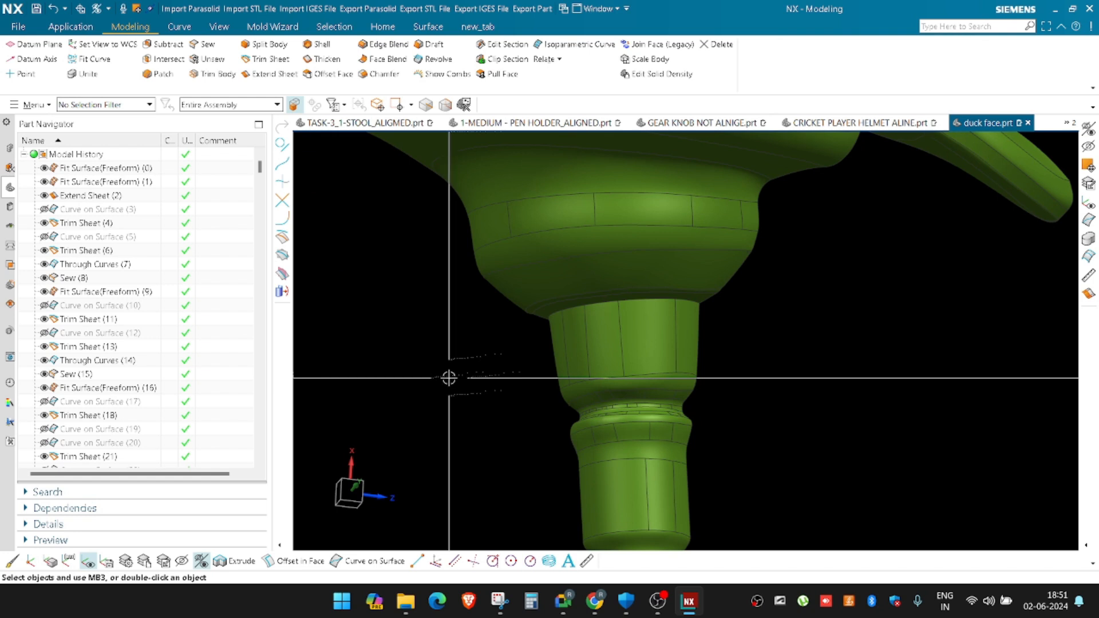
pyautogui.scroll(3, 652, 396)
pyautogui.moveTo(761, 385); pyautogui.dragTo(867, 348, button='right')
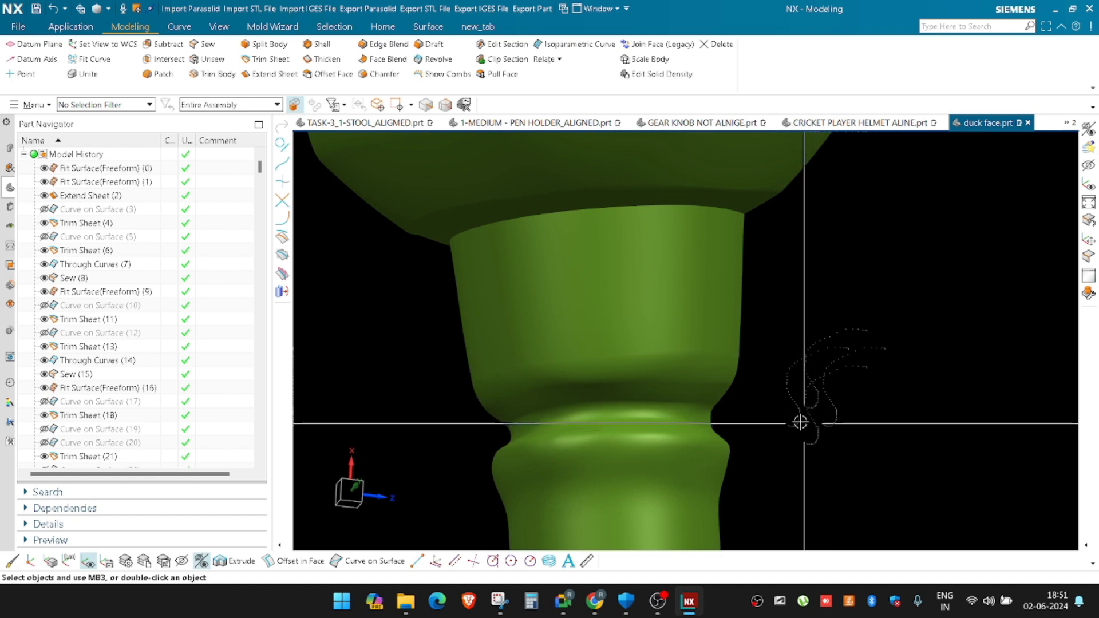
pyautogui.moveTo(657, 368); pyautogui.dragTo(867, 419, button='middle')
pyautogui.moveTo(882, 314); pyautogui.dragTo(773, 314, button='right')
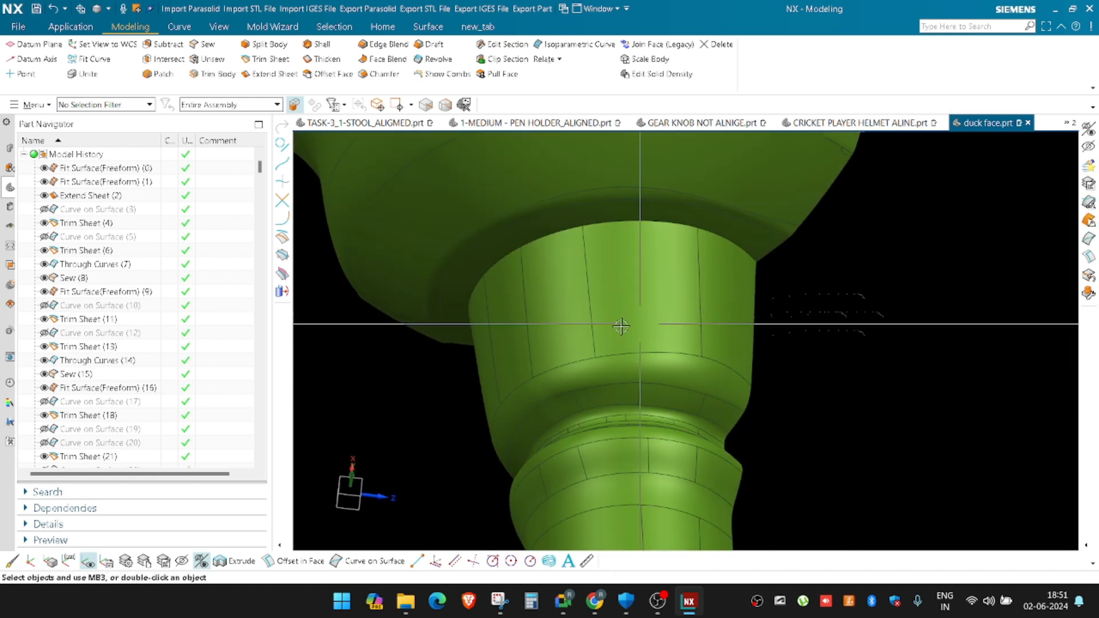
pyautogui.moveTo(540, 380); pyautogui.dragTo(440, 318, button='middle')
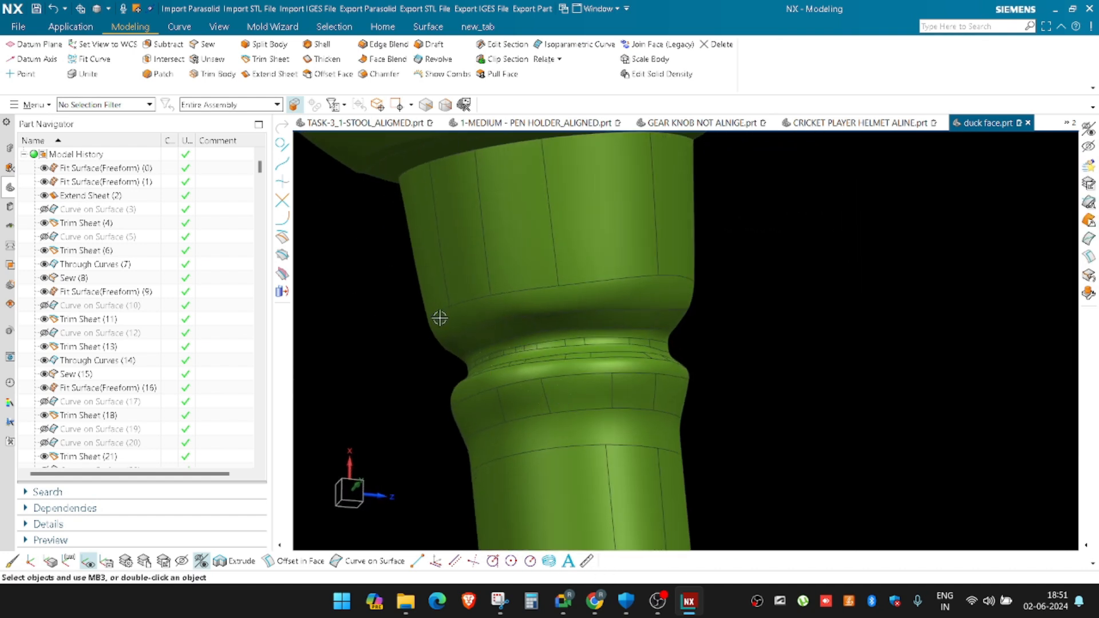
pyautogui.moveTo(708, 261)
pyautogui.mouseDown(button='right')
pyautogui.moveTo(767, 268)
pyautogui.moveTo(757, 331)
pyautogui.mouseUp(button='right')
pyautogui.moveTo(756, 330); pyautogui.dragTo(739, 401, button='middle')
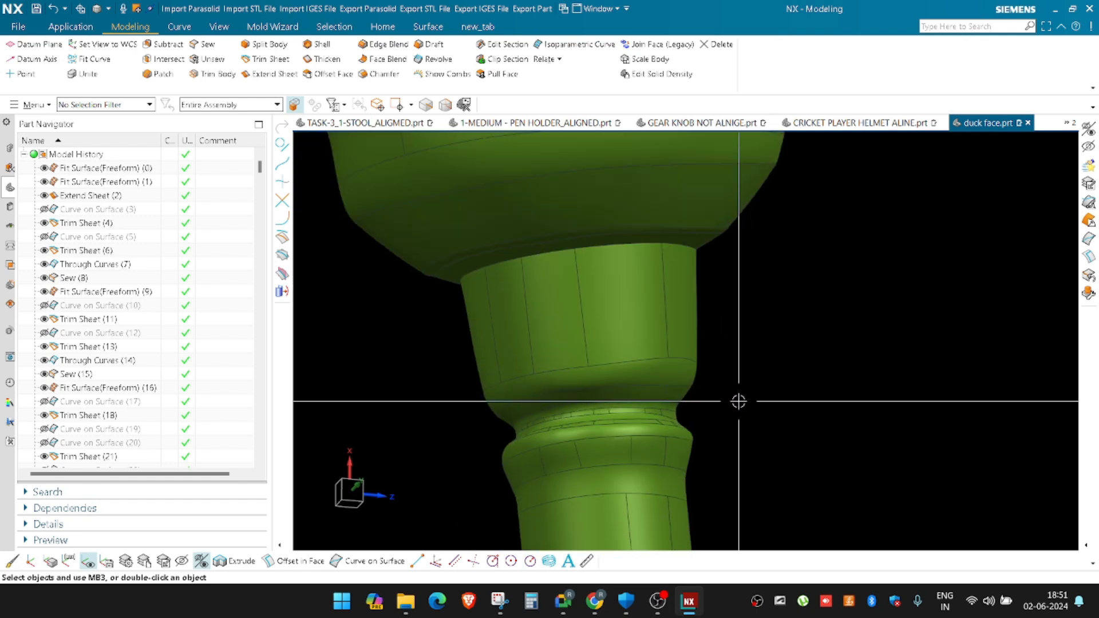
# Review the draft options of the Extrude command without creating a feature
pyautogui.press('x')
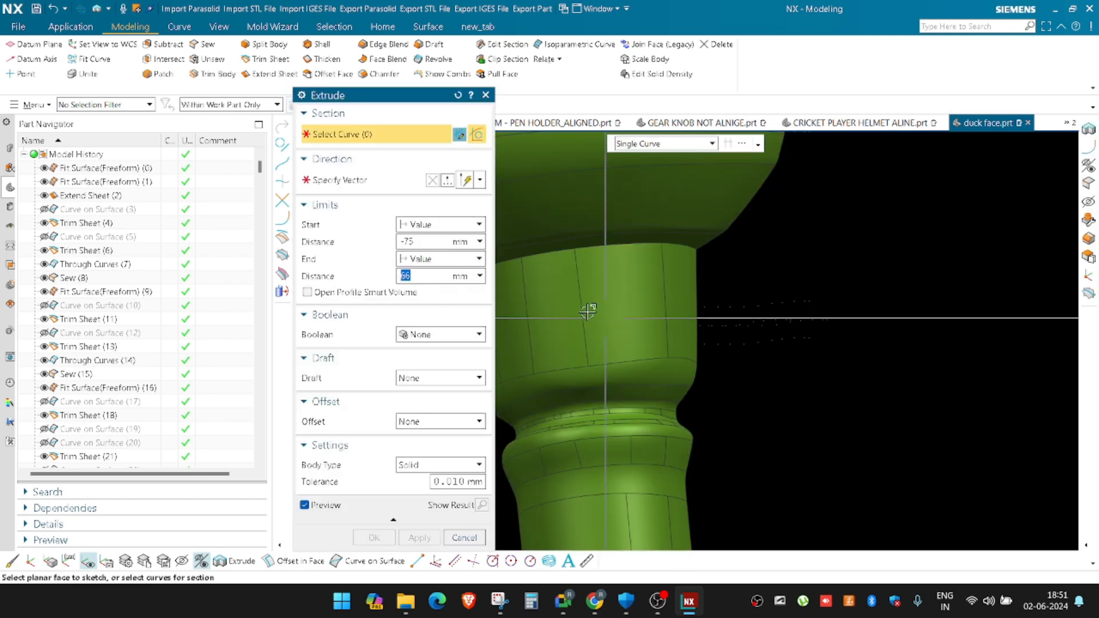
pyautogui.click(446, 379)
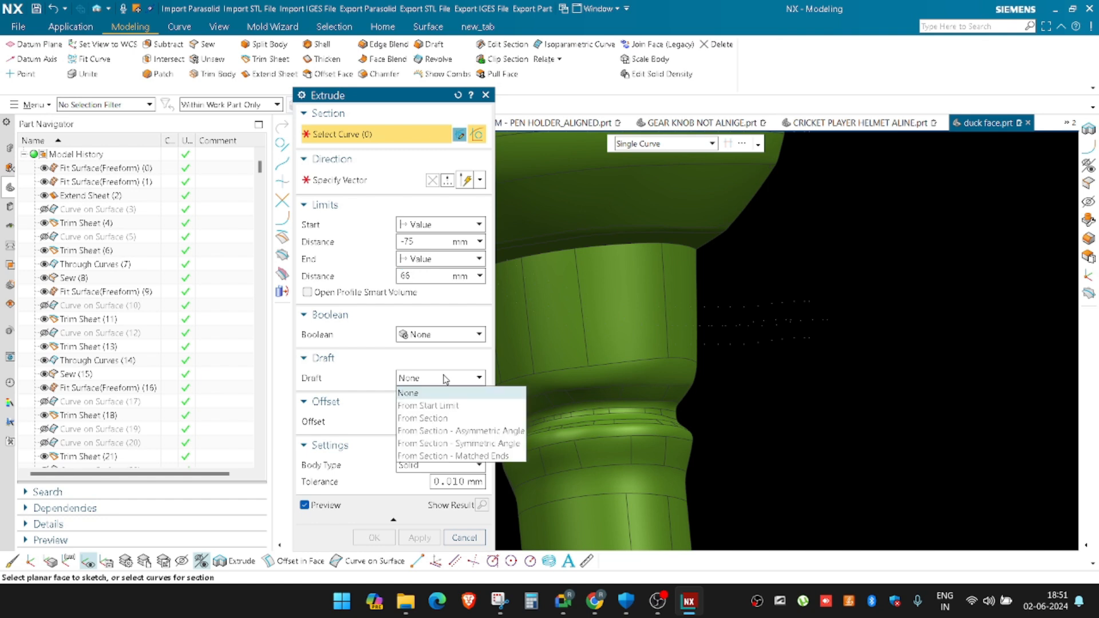
pyautogui.press('Escape')
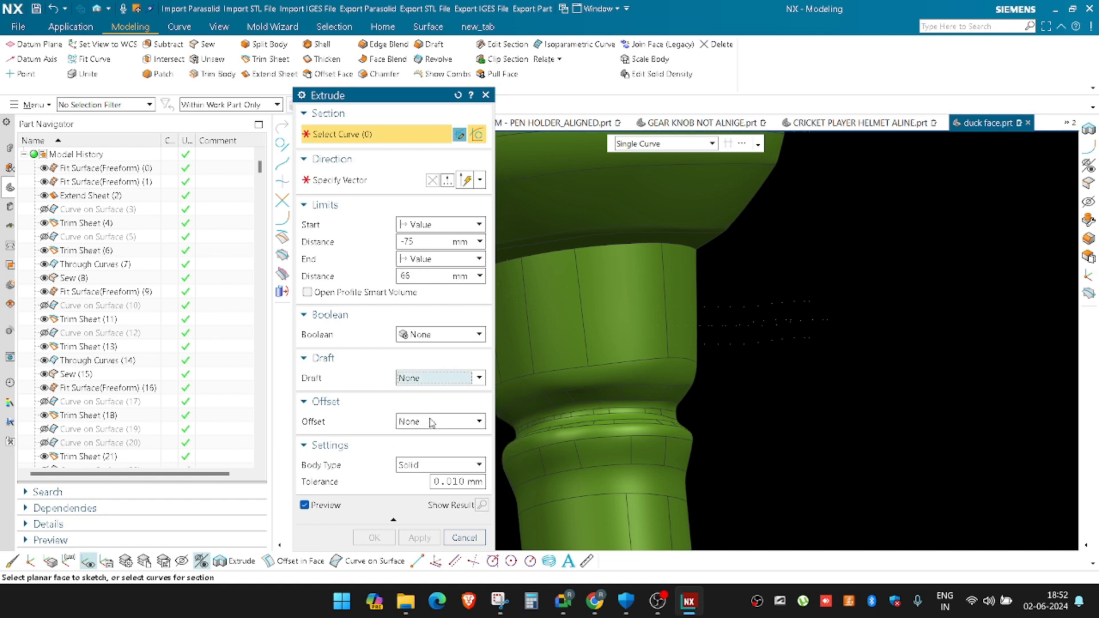
pyautogui.click(464, 537)
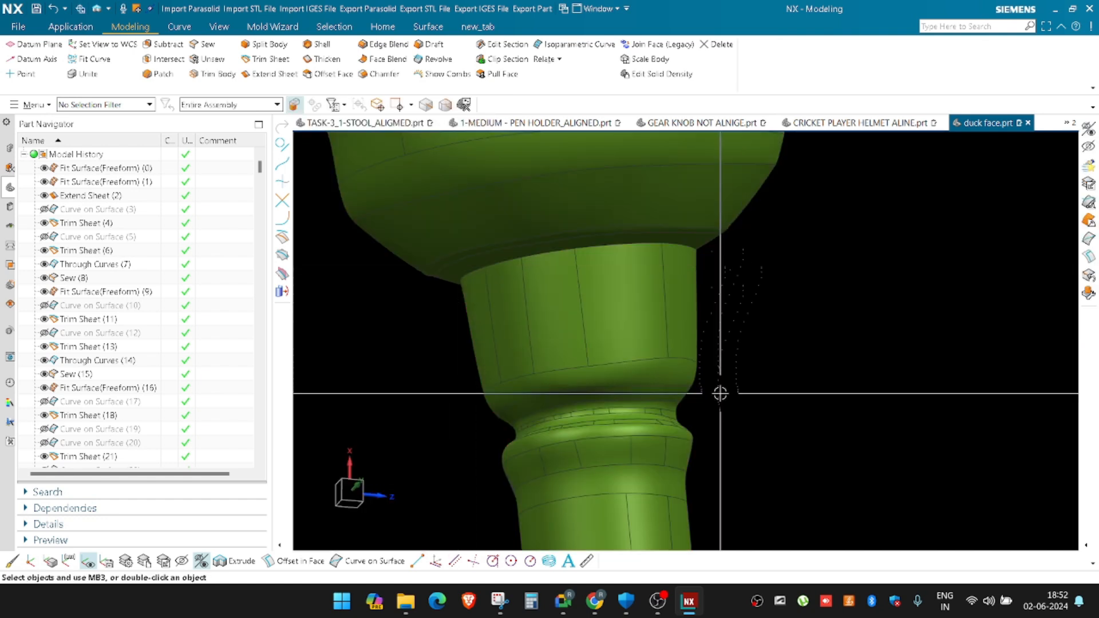
# Invert the shown and hidden objects and examine the tapered neck section and groove on the facet body
pyautogui.scroll(-3, 720, 393)
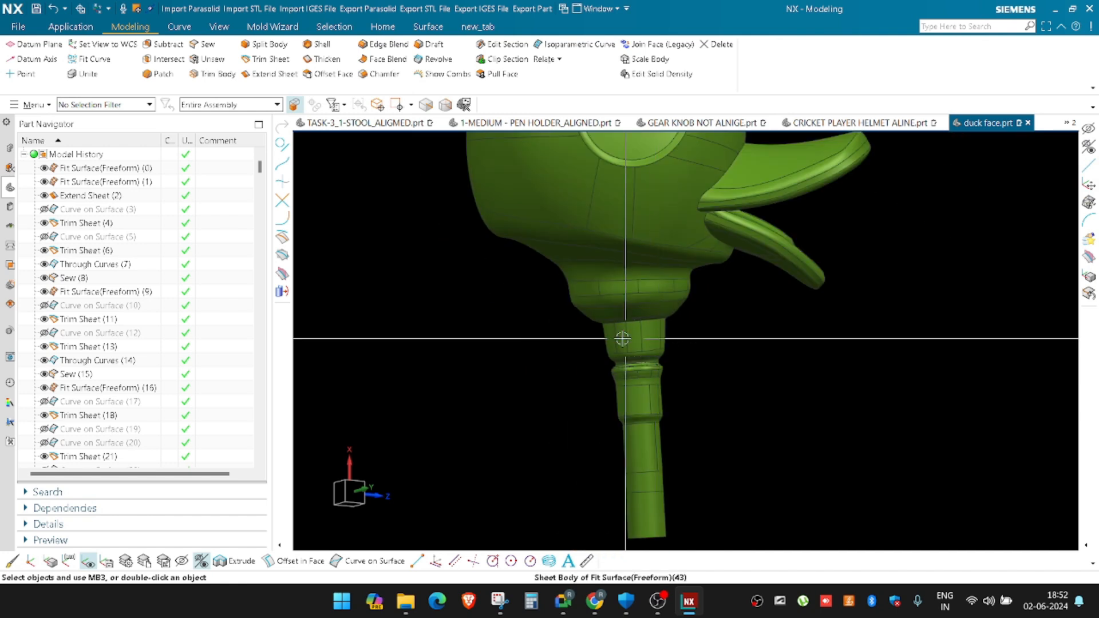
pyautogui.scroll(5, 788, 333)
pyautogui.moveTo(788, 333); pyautogui.dragTo(840, 320, button='right')
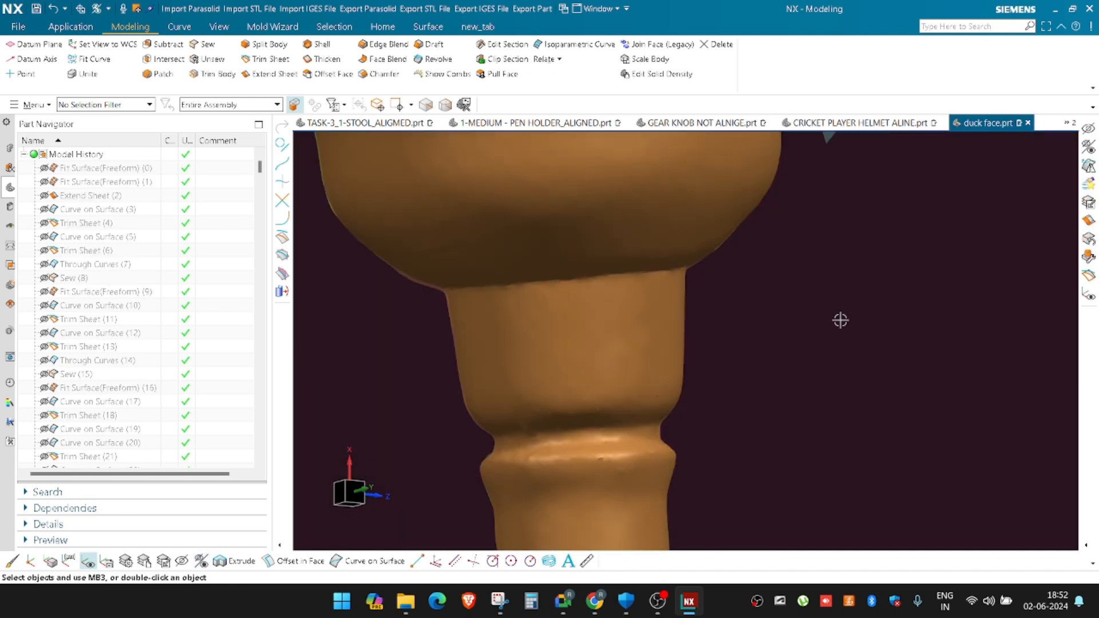
pyautogui.scroll(2, 667, 367)
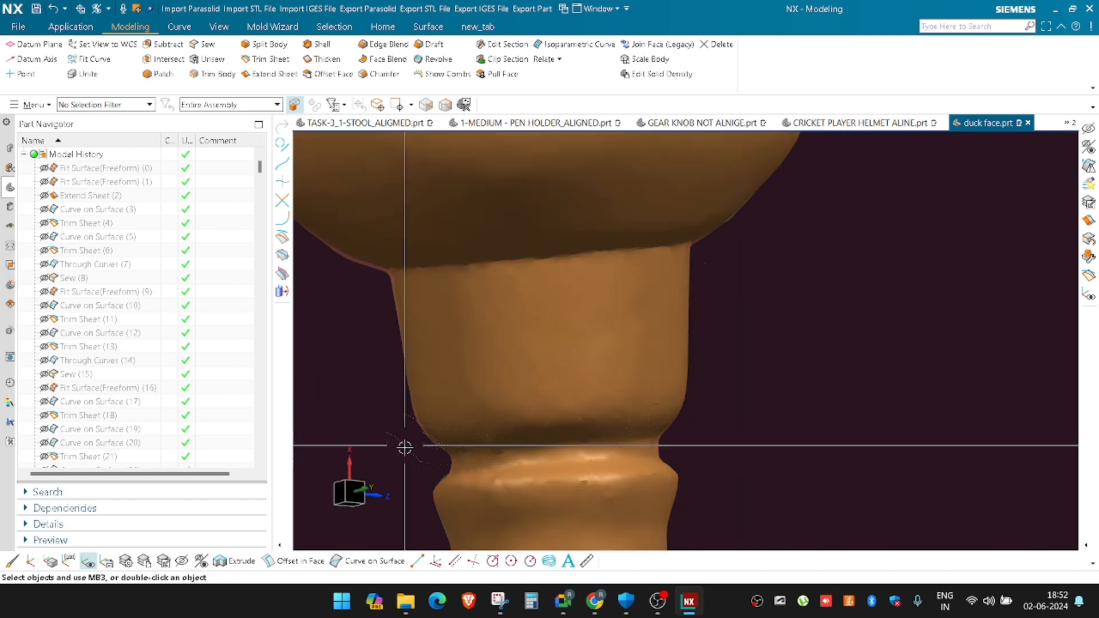
pyautogui.scroll(-3, 680, 454)
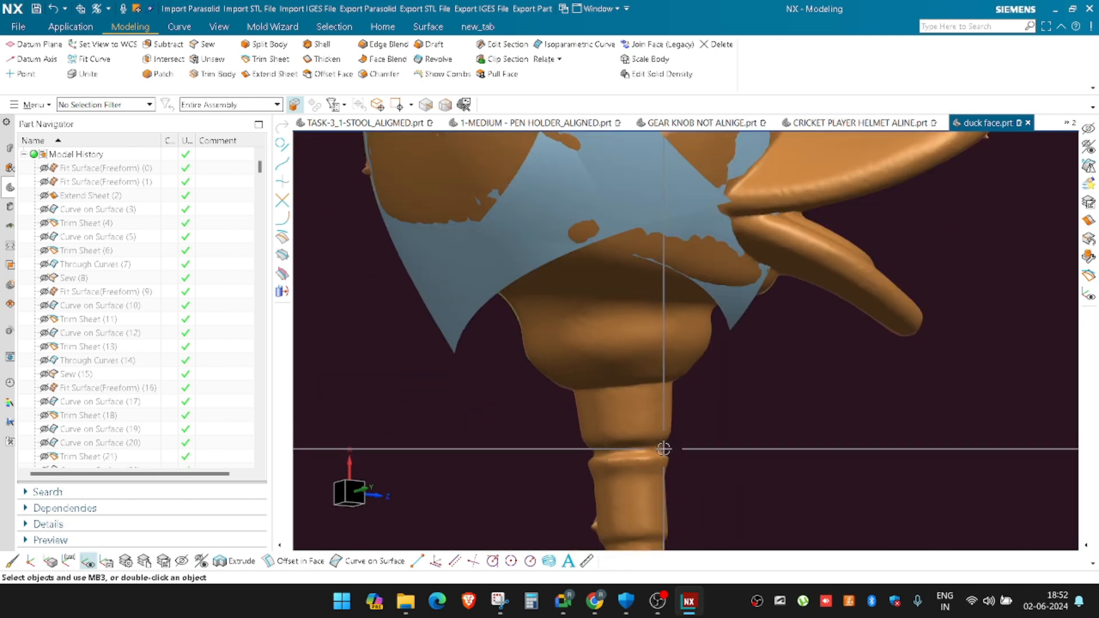
pyautogui.scroll(-2, 610, 381)
pyautogui.scroll(5, 662, 412)
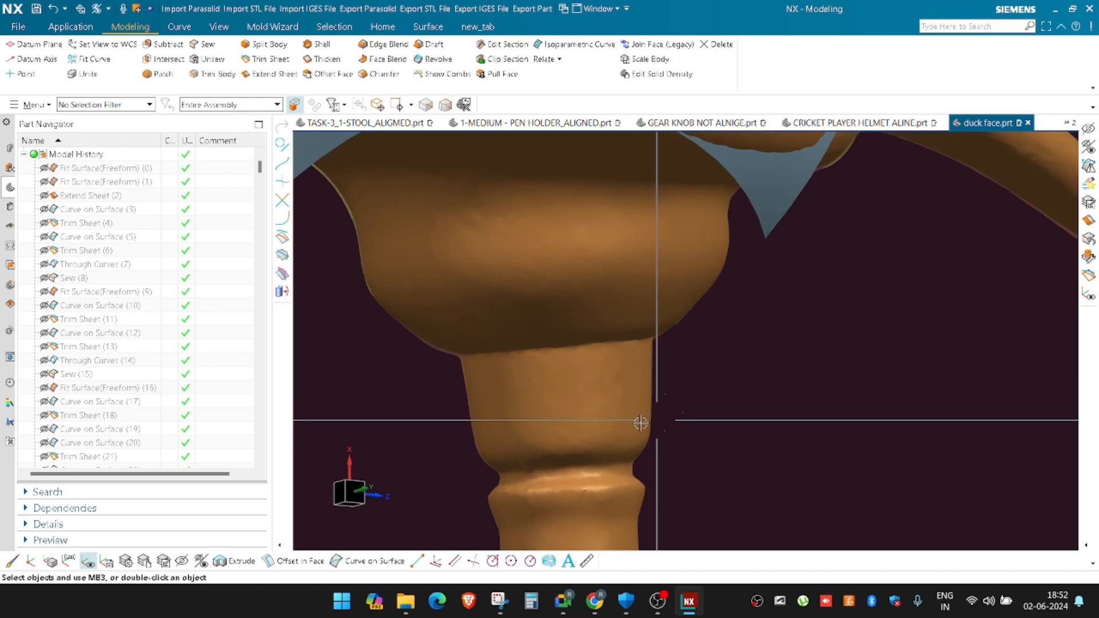
pyautogui.scroll(1, 493, 395)
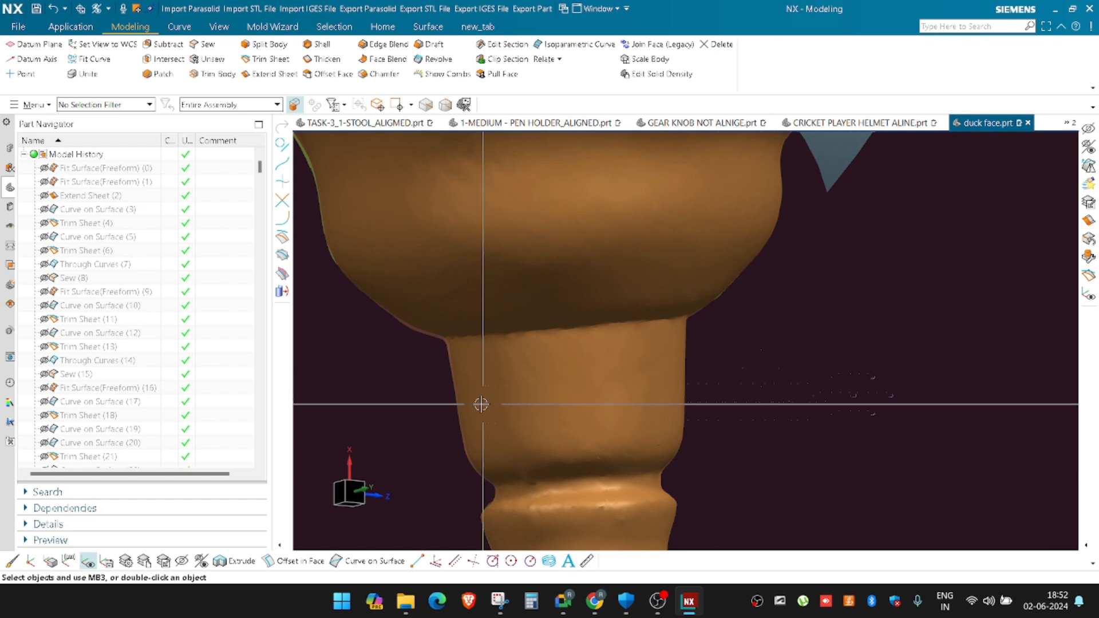
# Isolate the facet body of the duck by hiding every other object
pyautogui.scroll(-5, 720, 362)
pyautogui.hotkey('ctrl', 'b')
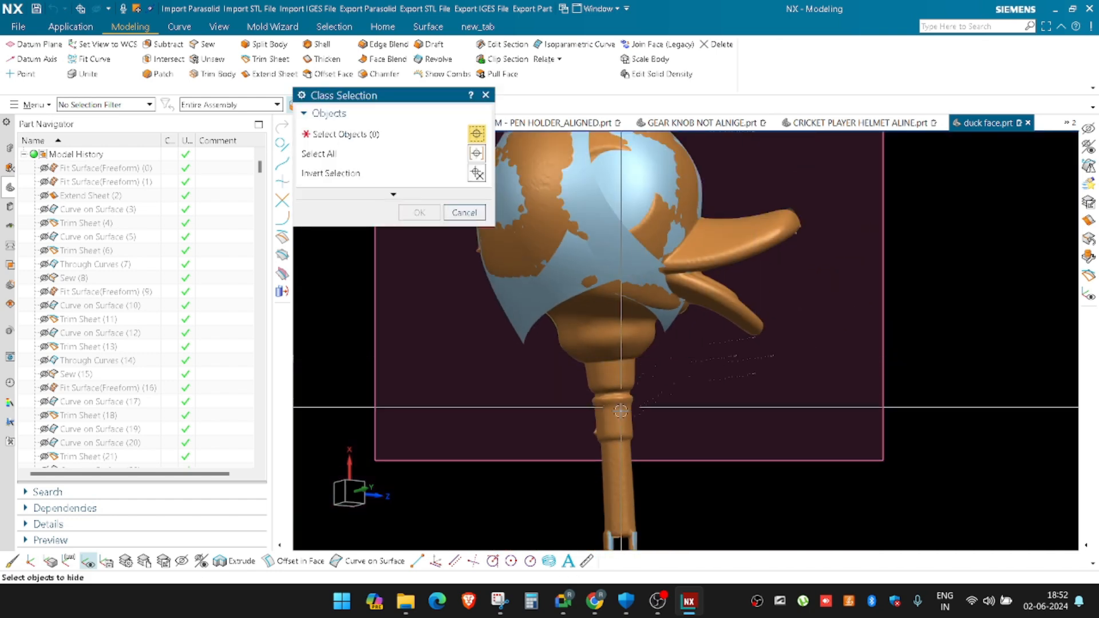
pyautogui.click(621, 407)
pyautogui.scroll(-4, 617, 410)
pyautogui.click(476, 172)
pyautogui.middleClick(478, 173)
pyautogui.scroll(2, 619, 407)
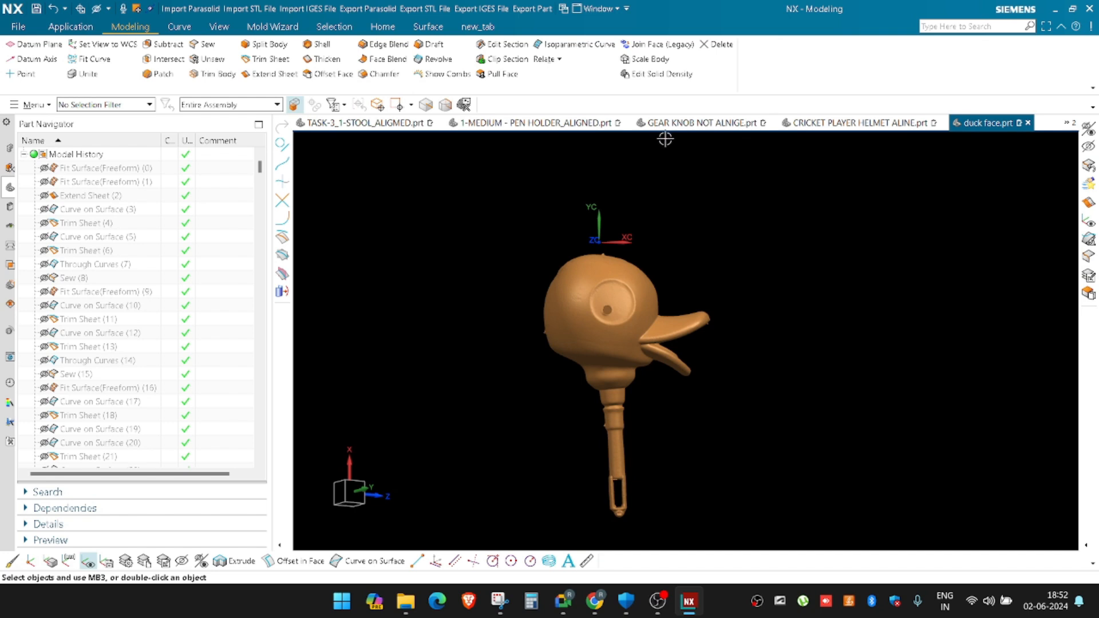
pyautogui.moveTo(658, 140); pyautogui.dragTo(660, 138, button='middle')
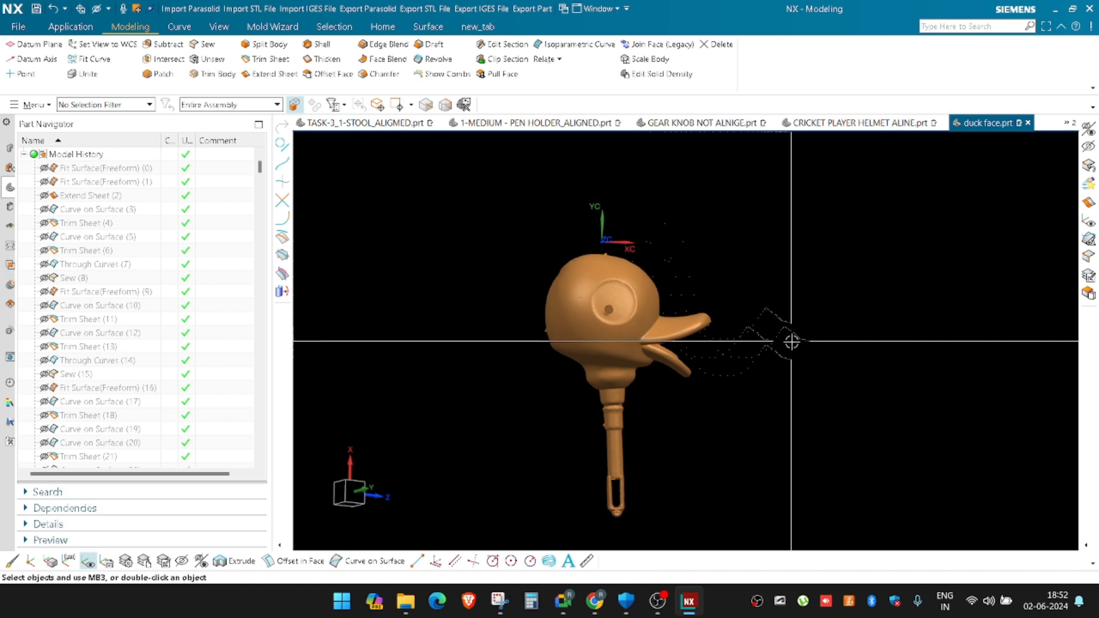
pyautogui.scroll(5, 621, 392)
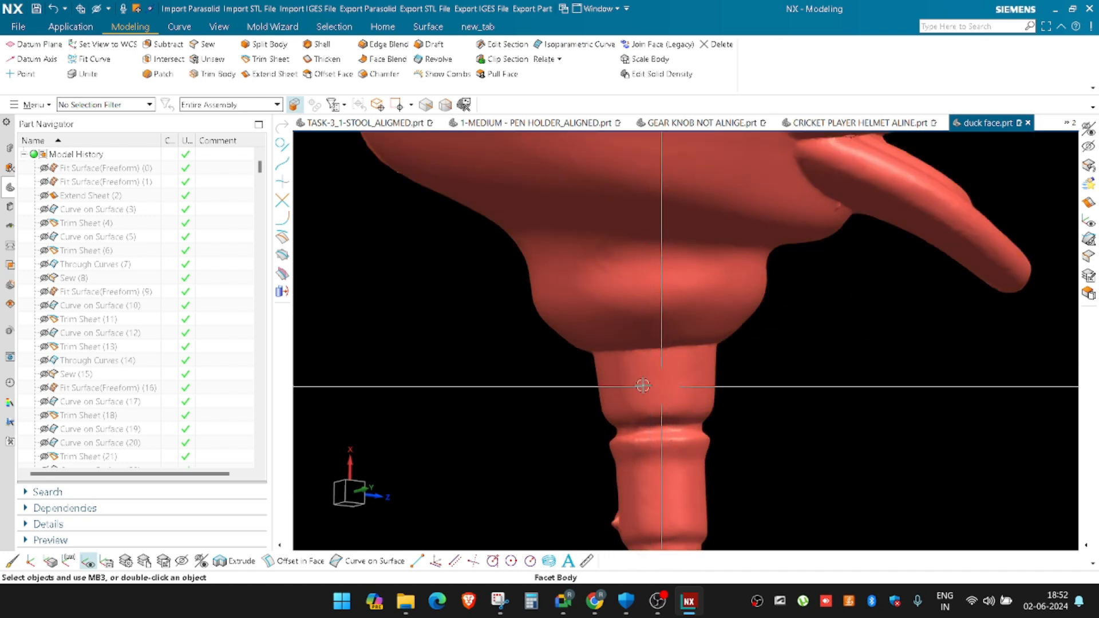
pyautogui.scroll(-5, 643, 386)
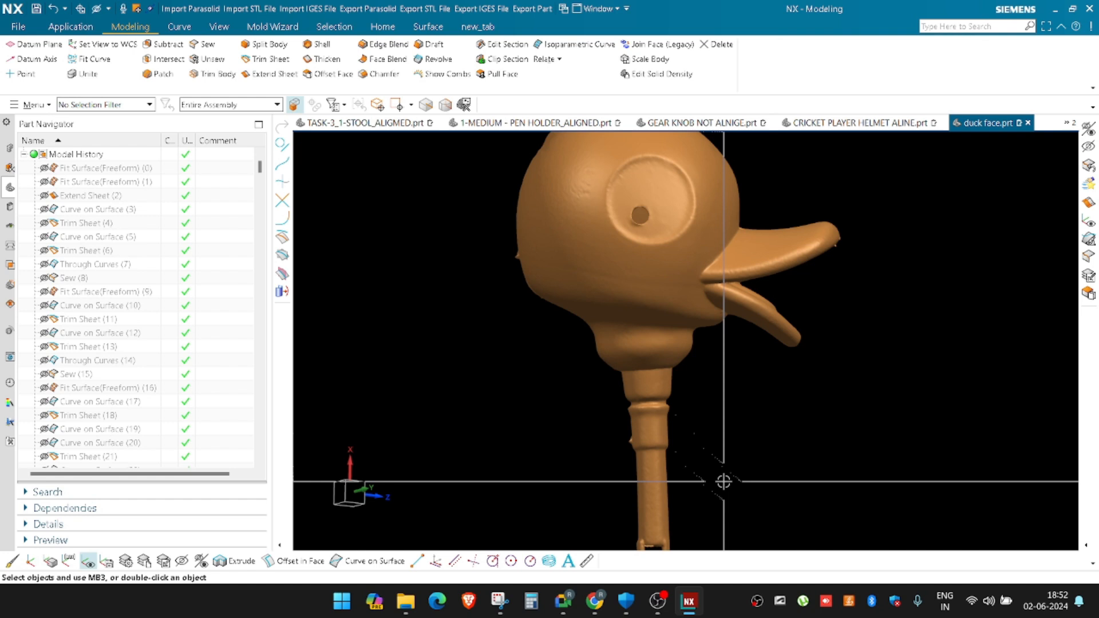
pyautogui.press('x')
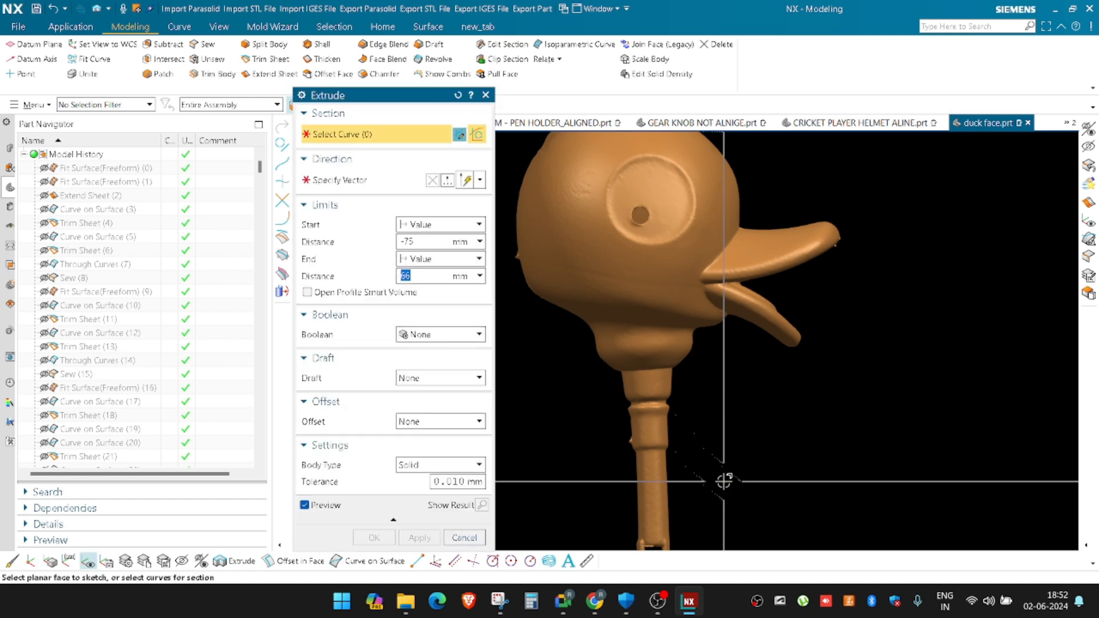
pyautogui.click(356, 181)
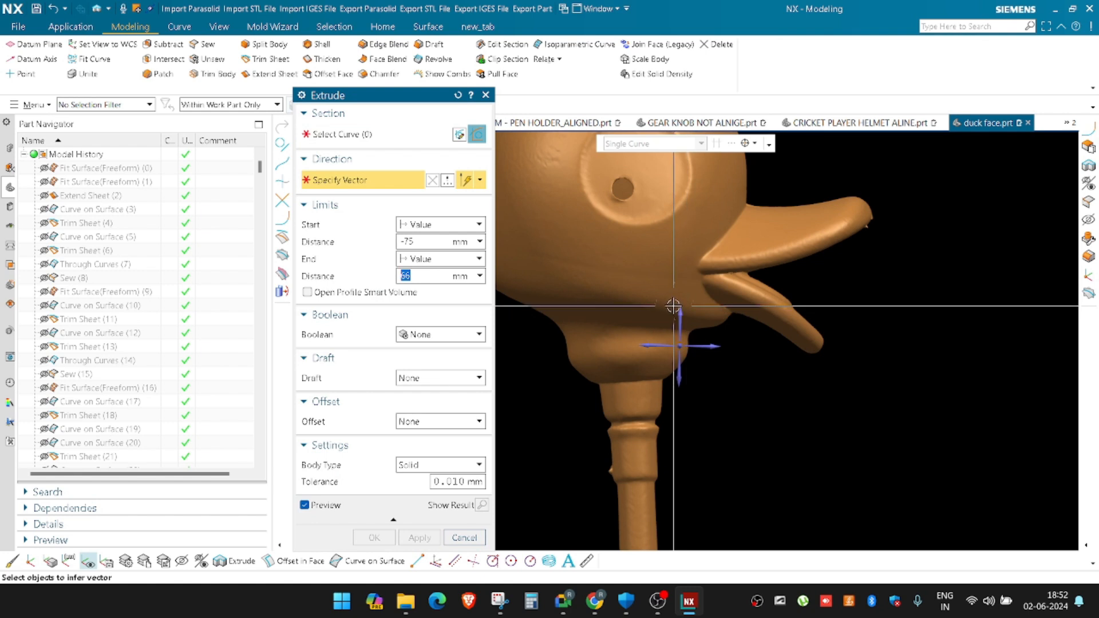
pyautogui.scroll(5, 659, 413)
pyautogui.scroll(-3, 688, 378)
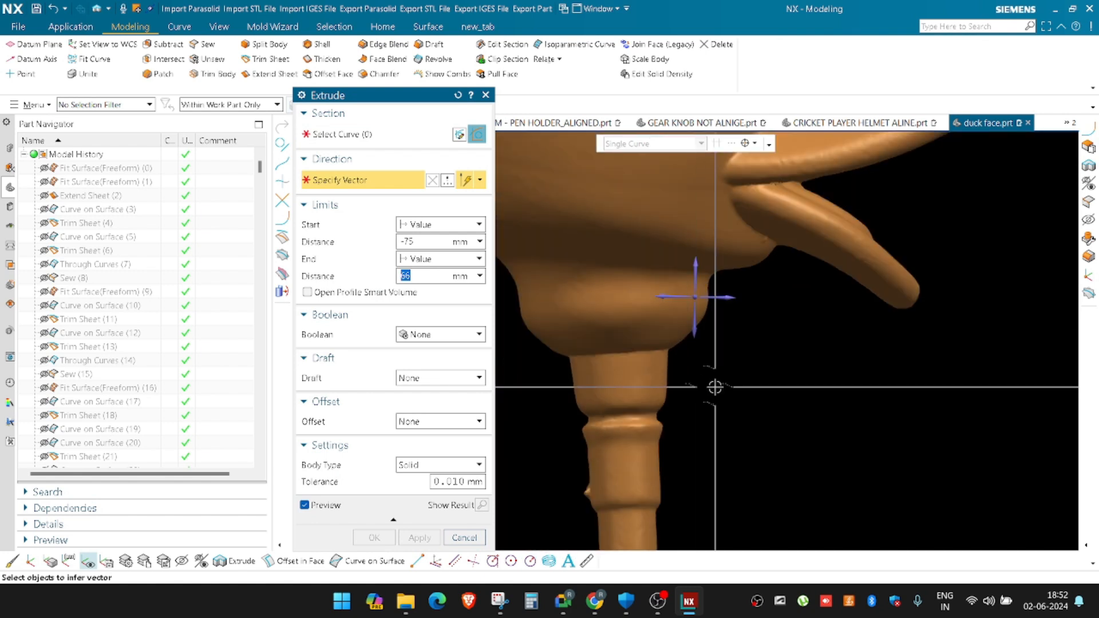
pyautogui.press('Escape')
# Examine the neck and head of the facet body from several sides
pyautogui.scroll(-5, 704, 357)
pyautogui.moveTo(703, 357); pyautogui.dragTo(658, 316, button='middle')
pyautogui.scroll(4, 662, 296)
pyautogui.scroll(-4, 662, 296)
pyautogui.scroll(5, 602, 376)
pyautogui.scroll(-5, 603, 376)
pyautogui.moveTo(705, 373); pyautogui.dragTo(644, 266, button='middle')
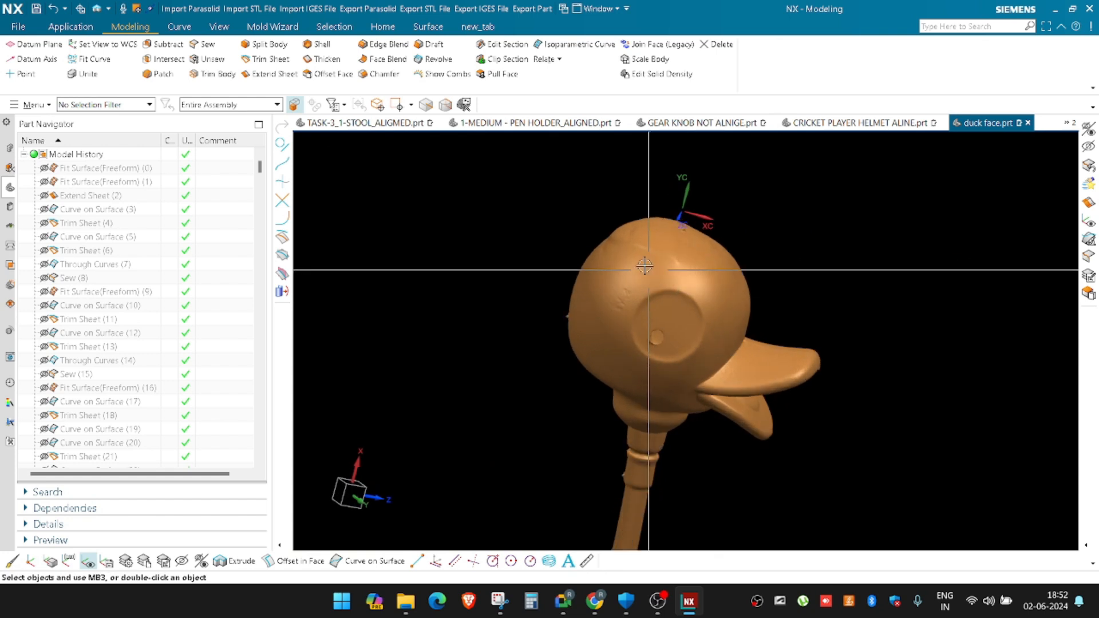
pyautogui.scroll(3, 645, 265)
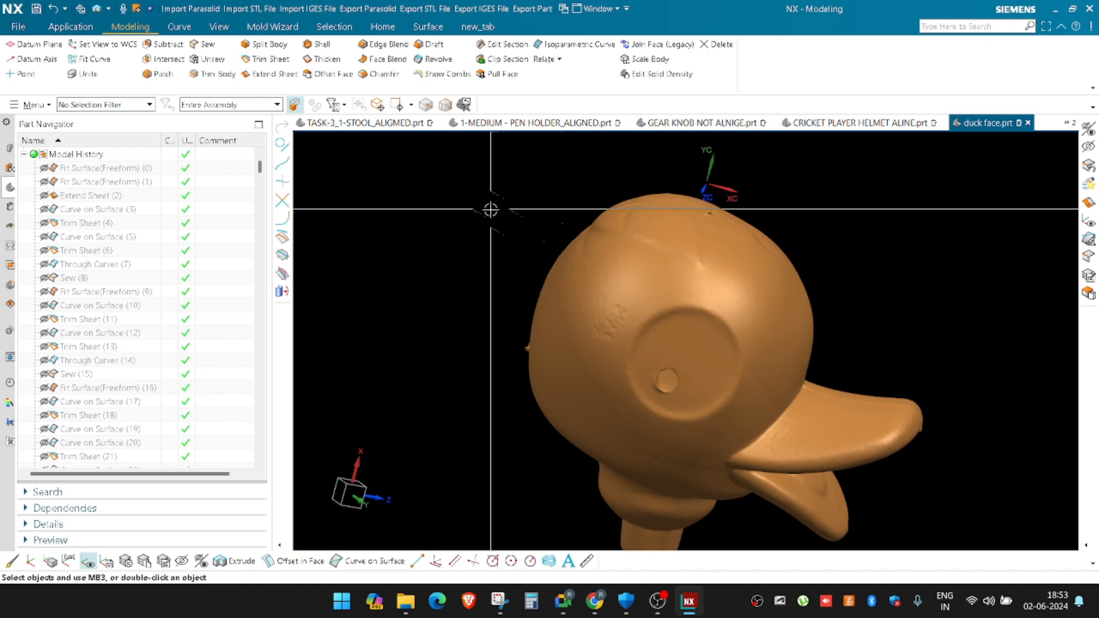
# Rotate the WCS so ZC points up out of the duck's head, and align the view to look down on it
pyautogui.moveTo(598, 283)
pyautogui.mouseDown(button='middle')
pyautogui.moveTo(552, 304)
pyautogui.moveTo(568, 329)
pyautogui.moveTo(655, 278)
pyautogui.moveTo(655, 354)
pyautogui.moveTo(627, 337)
pyautogui.moveTo(624, 348)
pyautogui.moveTo(650, 287)
pyautogui.moveTo(680, 299)
pyautogui.moveTo(658, 300)
pyautogui.moveTo(669, 299)
pyautogui.moveTo(658, 324)
pyautogui.moveTo(675, 294)
pyautogui.moveTo(574, 349)
pyautogui.moveTo(691, 347)
pyautogui.moveTo(582, 304)
pyautogui.mouseUp(button='middle')
pyautogui.scroll(2, 627, 336)
pyautogui.hotkey('ctrl', 'shift', 'u')
pyautogui.scroll(2, 668, 299)
pyautogui.scroll(-3, 708, 342)
pyautogui.doubleClick(621, 256)
pyautogui.moveTo(606, 257); pyautogui.dragTo(657, 238)
pyautogui.middleClick(658, 238)
pyautogui.scroll(-3, 668, 256)
pyautogui.press('F8')
pyautogui.scroll(5, 672, 319)
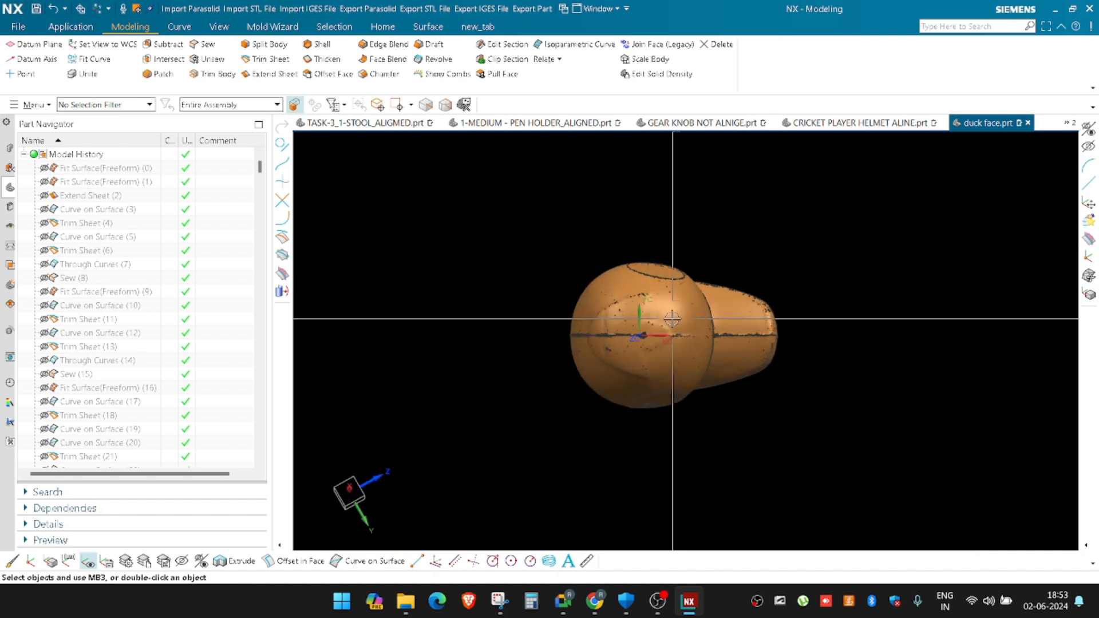
# Examine the raised crest outline and centre seam on top of the facet body's head
pyautogui.scroll(4, 578, 356)
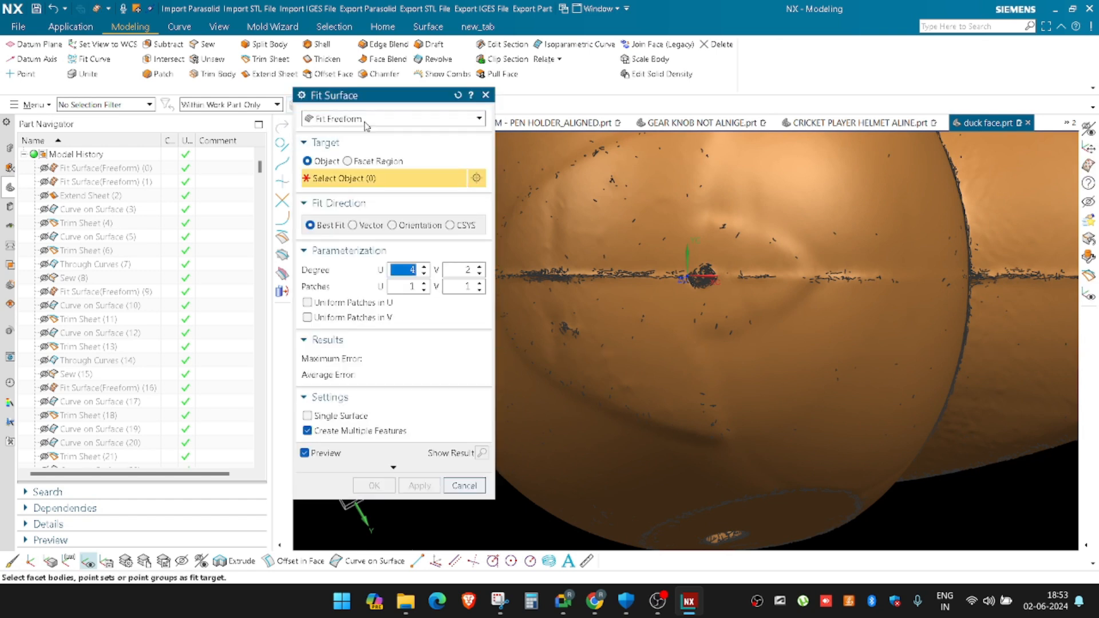
pyautogui.click(485, 96)
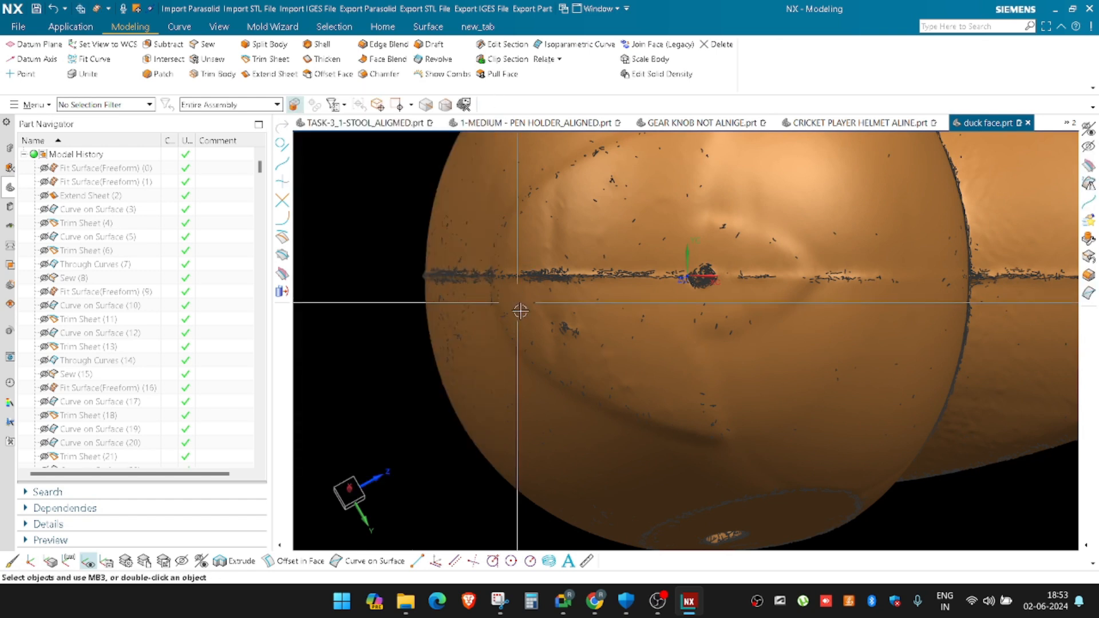
pyautogui.scroll(-2, 611, 379)
pyautogui.moveTo(611, 379); pyautogui.dragTo(465, 357, button='middle')
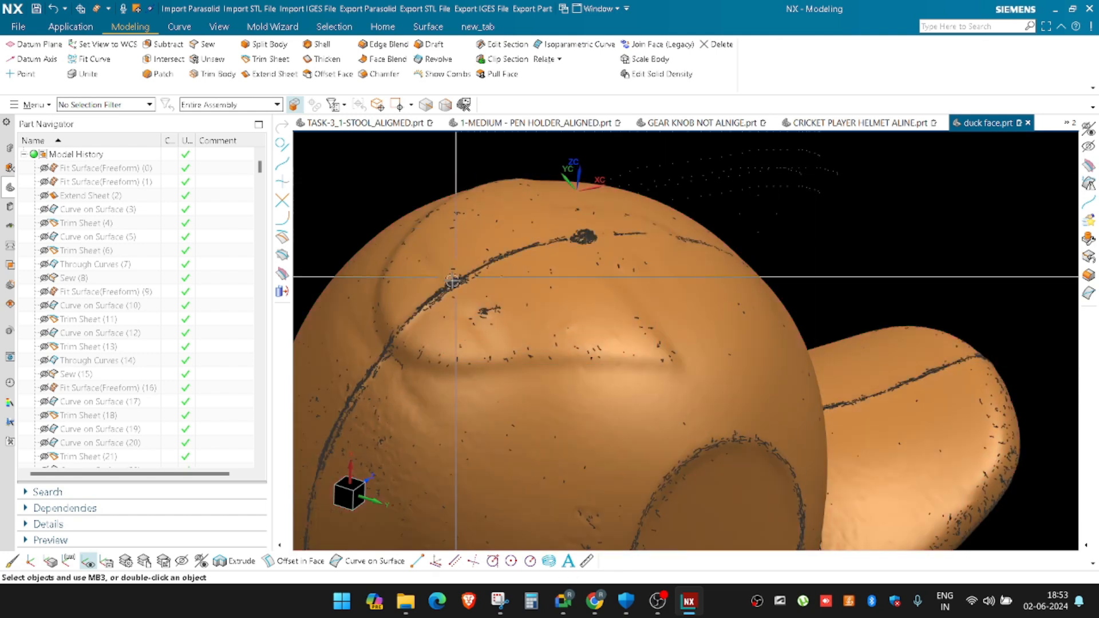
pyautogui.scroll(2, 413, 332)
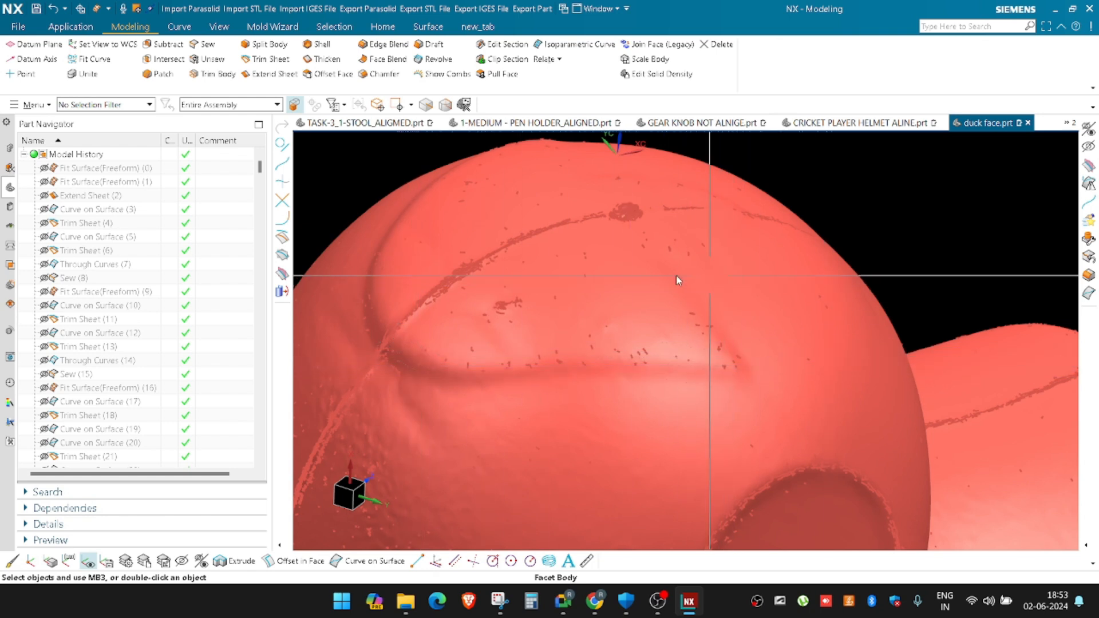
pyautogui.scroll(-3, 744, 258)
pyautogui.moveTo(822, 238); pyautogui.dragTo(717, 294, button='middle')
pyautogui.scroll(5, 717, 294)
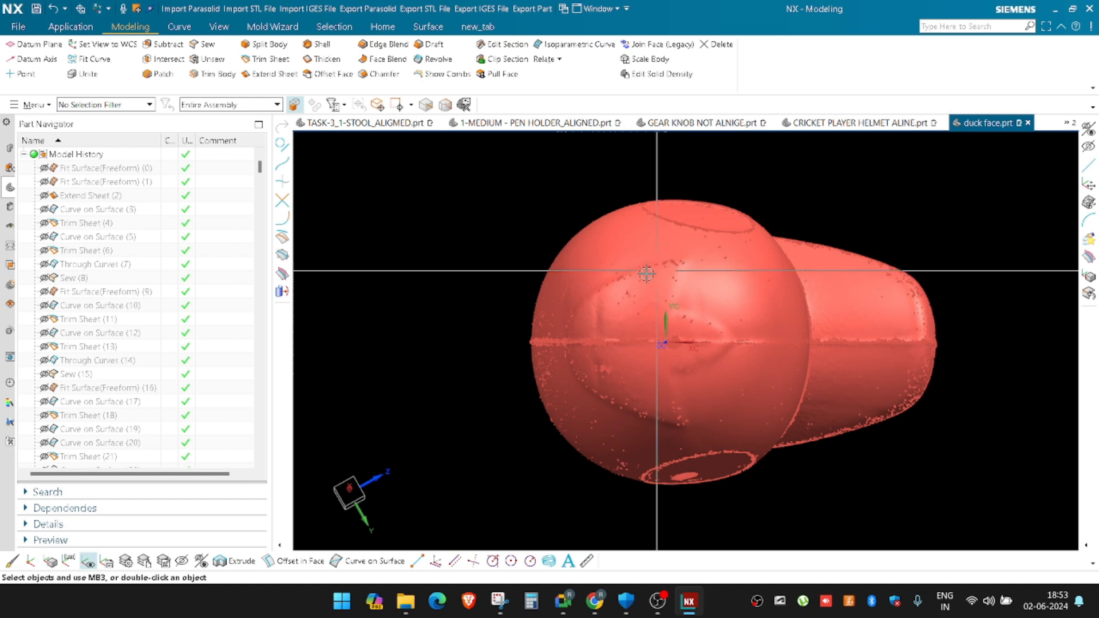
pyautogui.scroll(3, 625, 280)
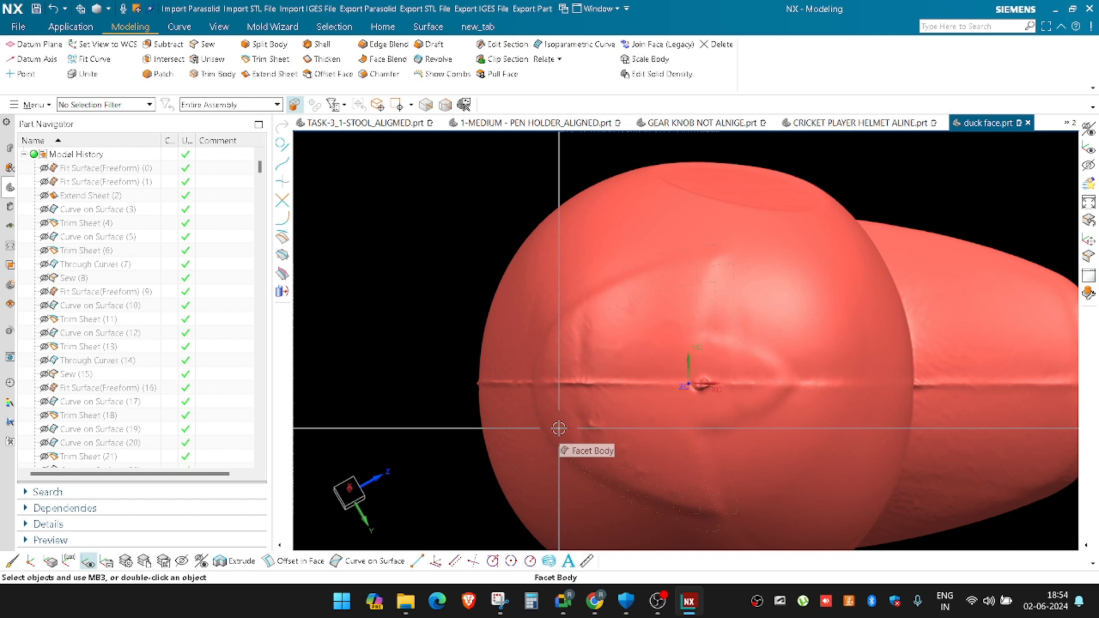
pyautogui.scroll(-1, 632, 338)
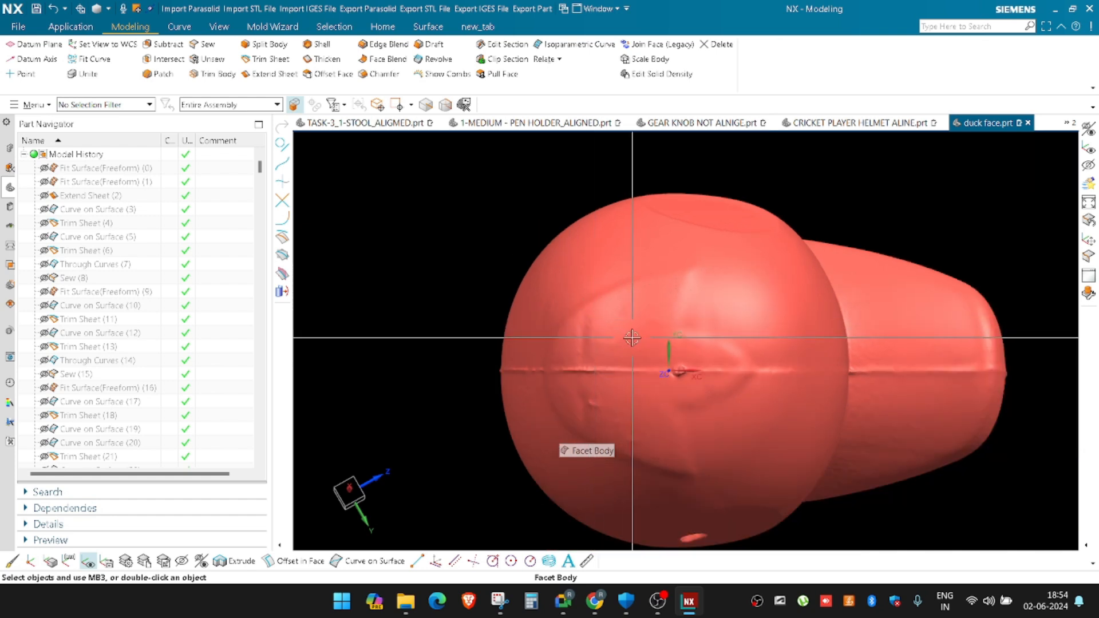
pyautogui.rightClick(486, 265)
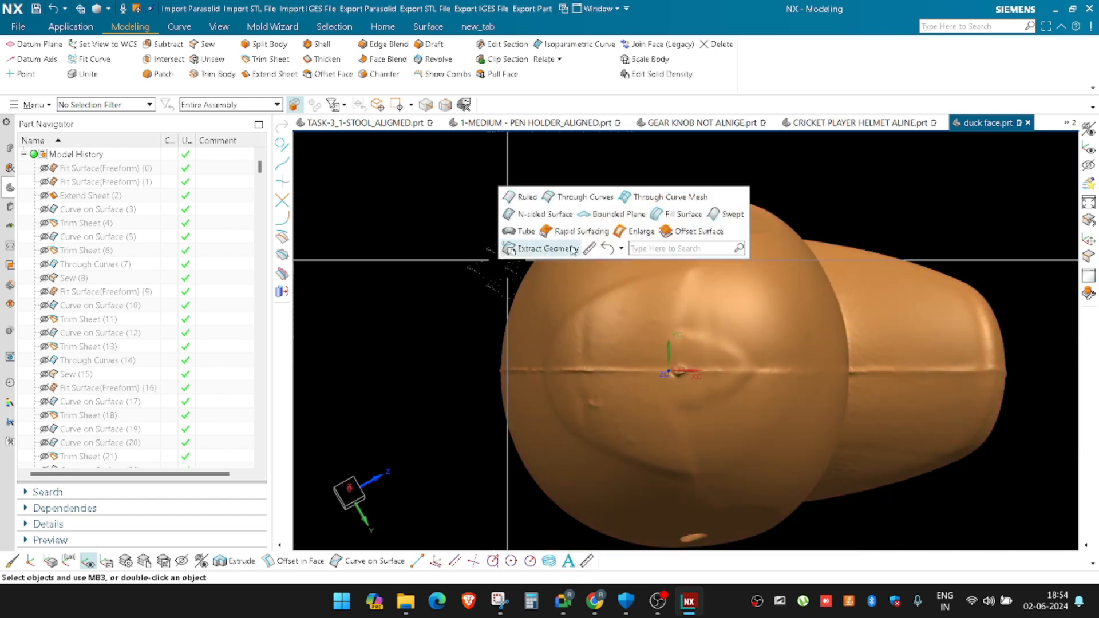
pyautogui.click(675, 234)
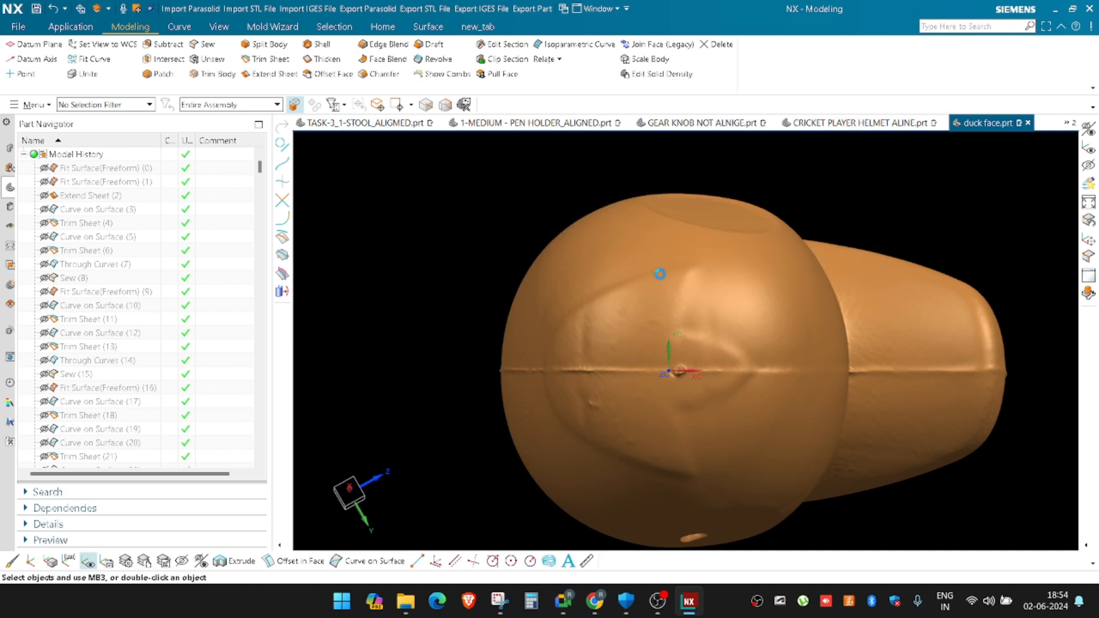
pyautogui.press('Escape')
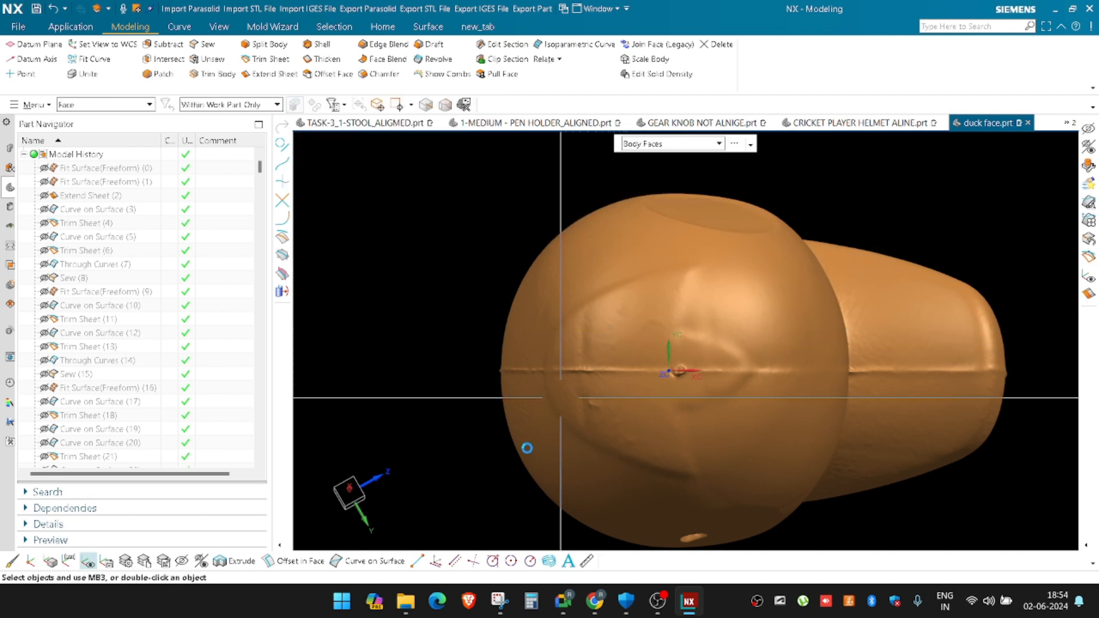
# Capture the head's top view in Snipping Tool and trace the crest's inner outline in red
pyautogui.click(499, 608)
pyautogui.click(84, 47)
pyautogui.moveTo(386, 172); pyautogui.dragTo(1002, 504)
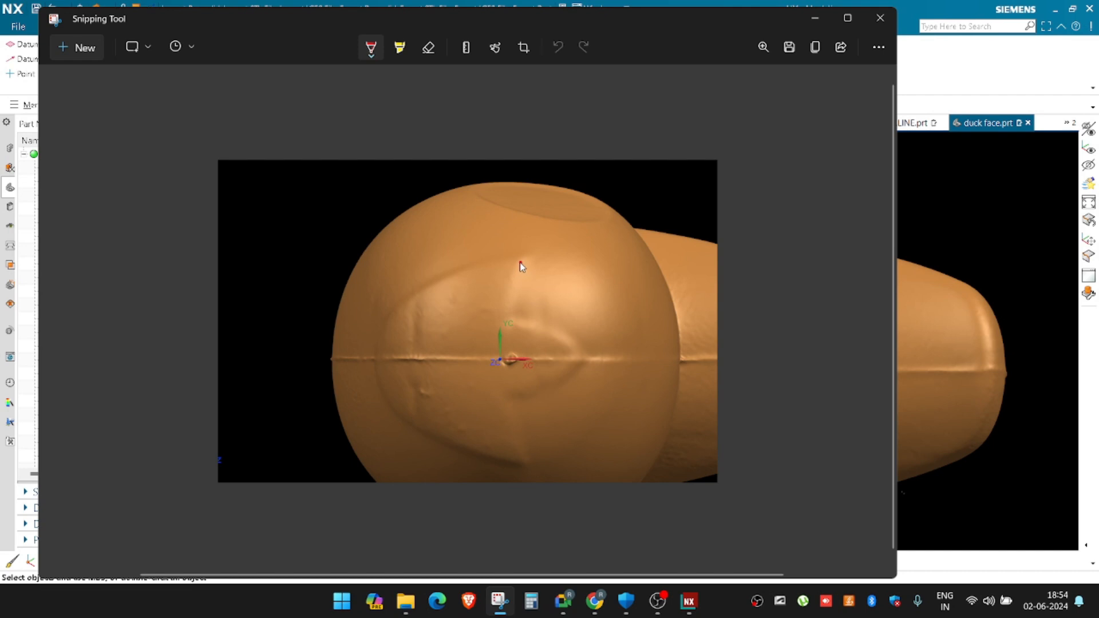
pyautogui.moveTo(407, 310); pyautogui.dragTo(384, 376)
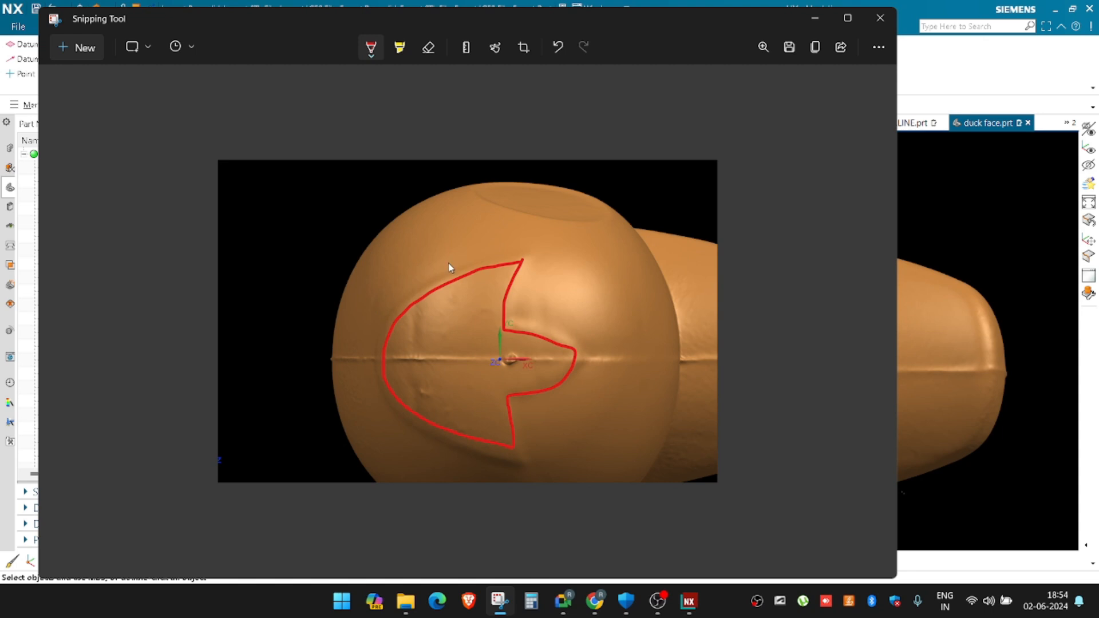
# Draw a green offset outline labelled 1mm around the red one, and mark the gap between them in blue on the crest's centreline
pyautogui.click(371, 51)
pyautogui.click(317, 187)
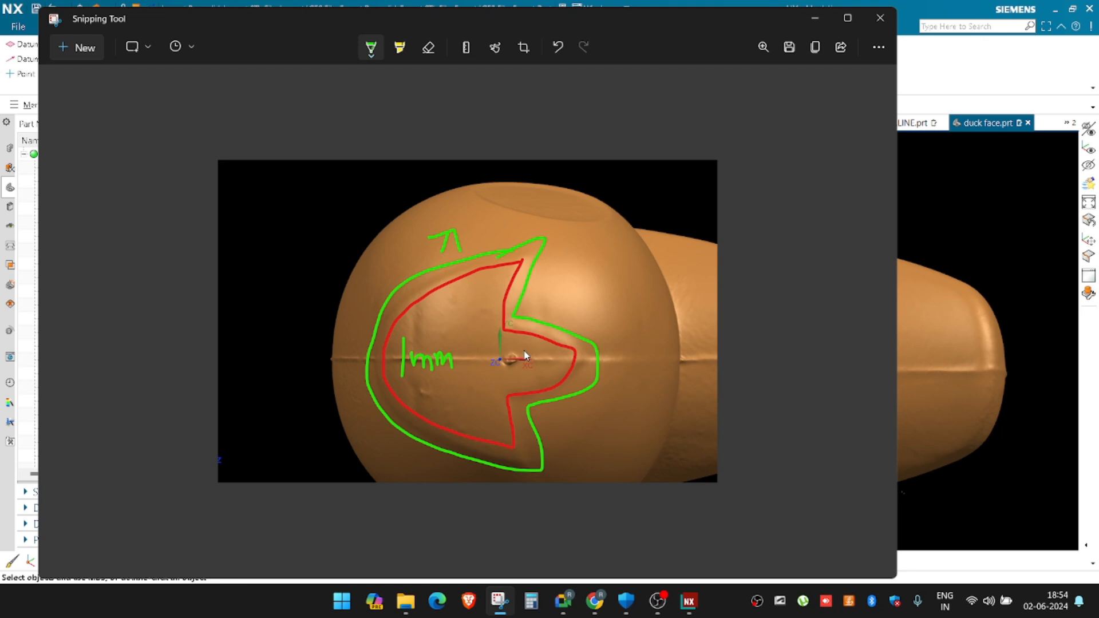
pyautogui.click(366, 47)
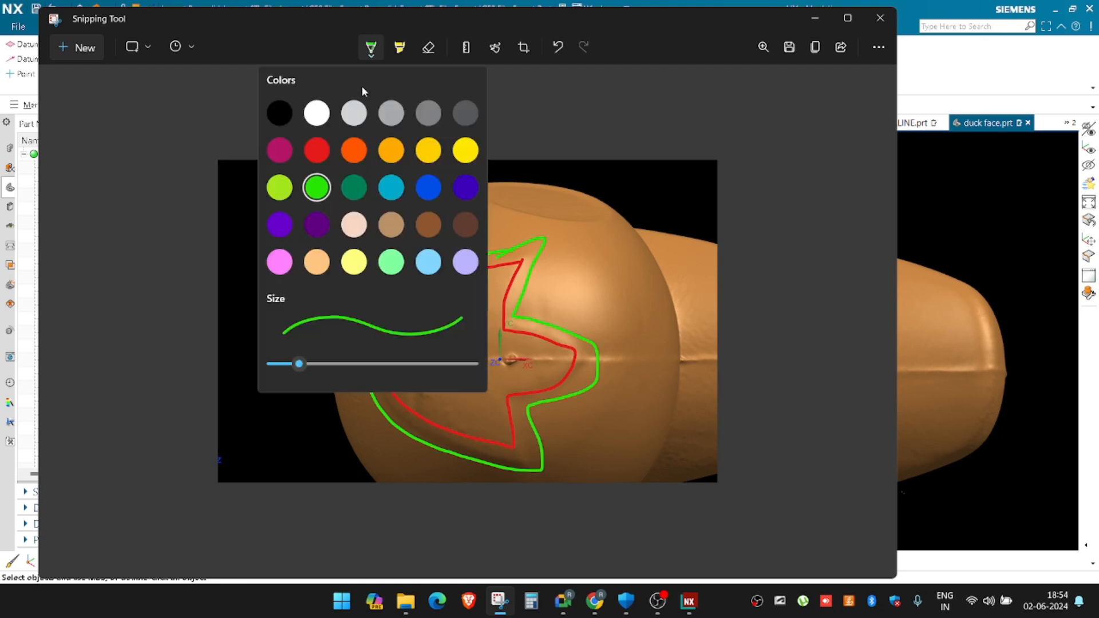
pyautogui.click(429, 190)
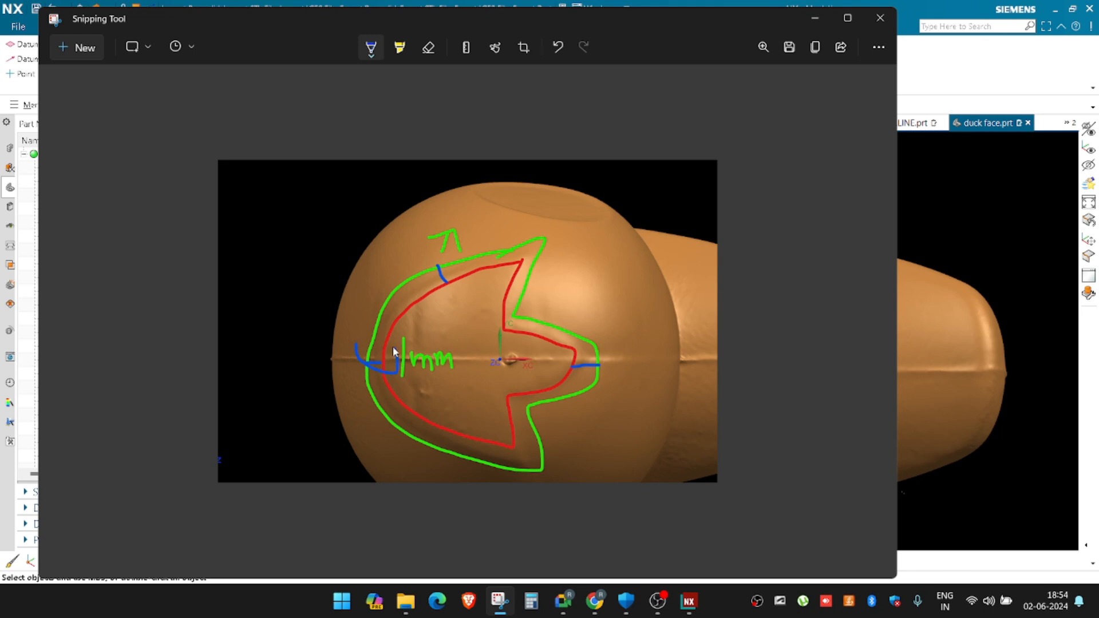
pyautogui.hotkey('ctrl', 'z')
pyautogui.hotkey('ctrl', 'z')
pyautogui.hotkey('ctrl', 'z')
pyautogui.click(815, 18)
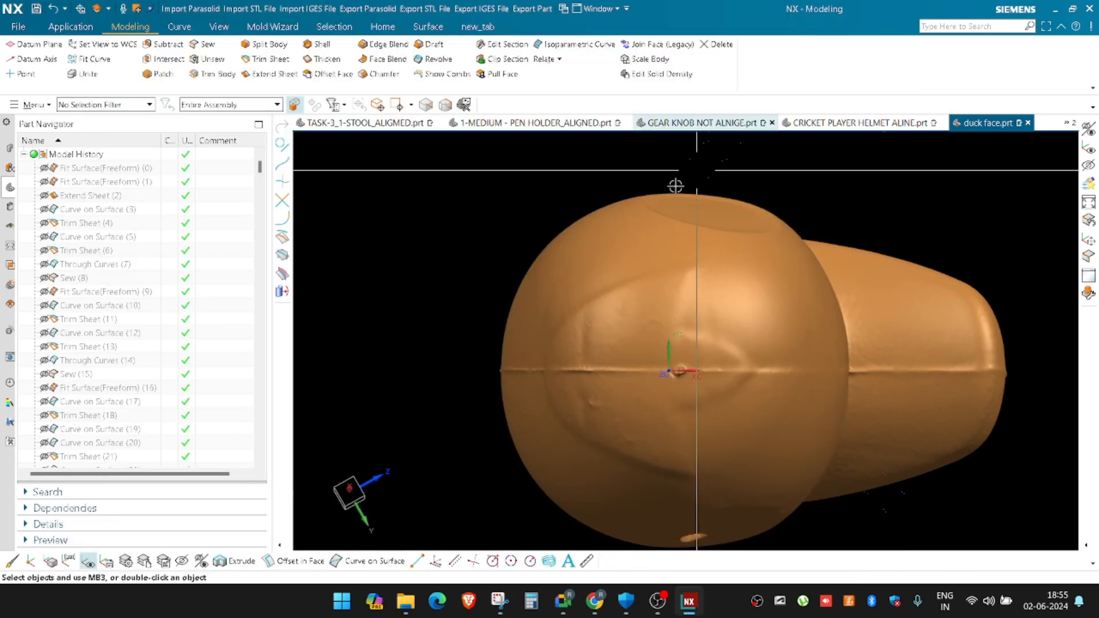
# Show all hidden objects in NX and isolate the green sheet bodies of the duck
pyautogui.hotkey('ctrl', 'shift', 'u')
pyautogui.hotkey('ctrl', 'f')
pyautogui.hotkey('ctrl', 'b')
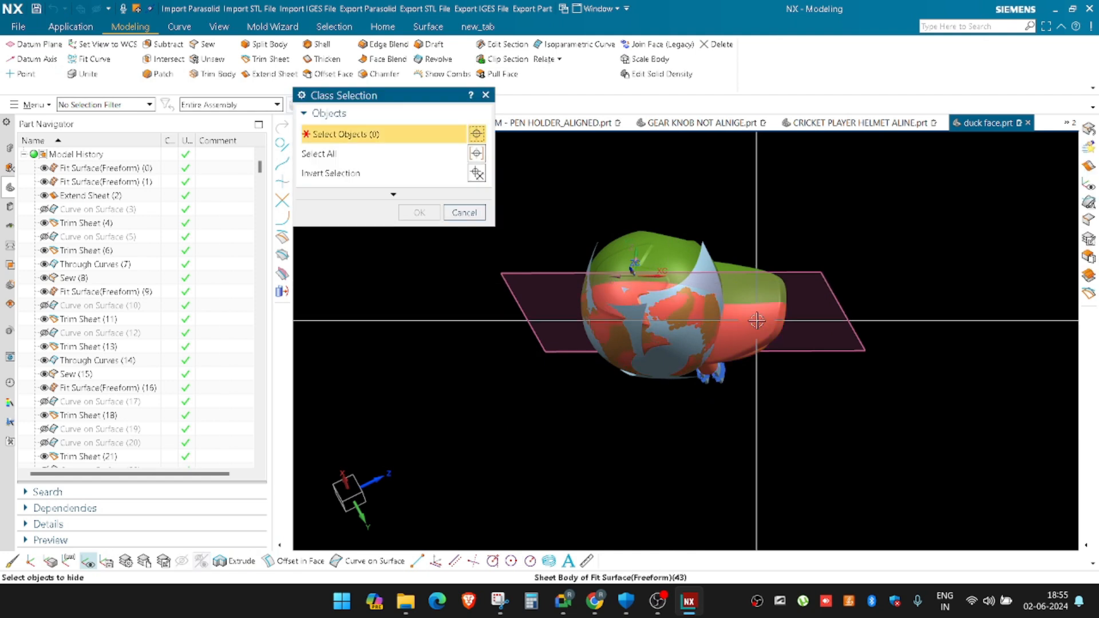
pyautogui.click(757, 320)
pyautogui.scroll(-5, 757, 294)
pyautogui.click(757, 294)
pyautogui.click(476, 173)
pyautogui.middleClick(653, 256)
pyautogui.scroll(5, 685, 274)
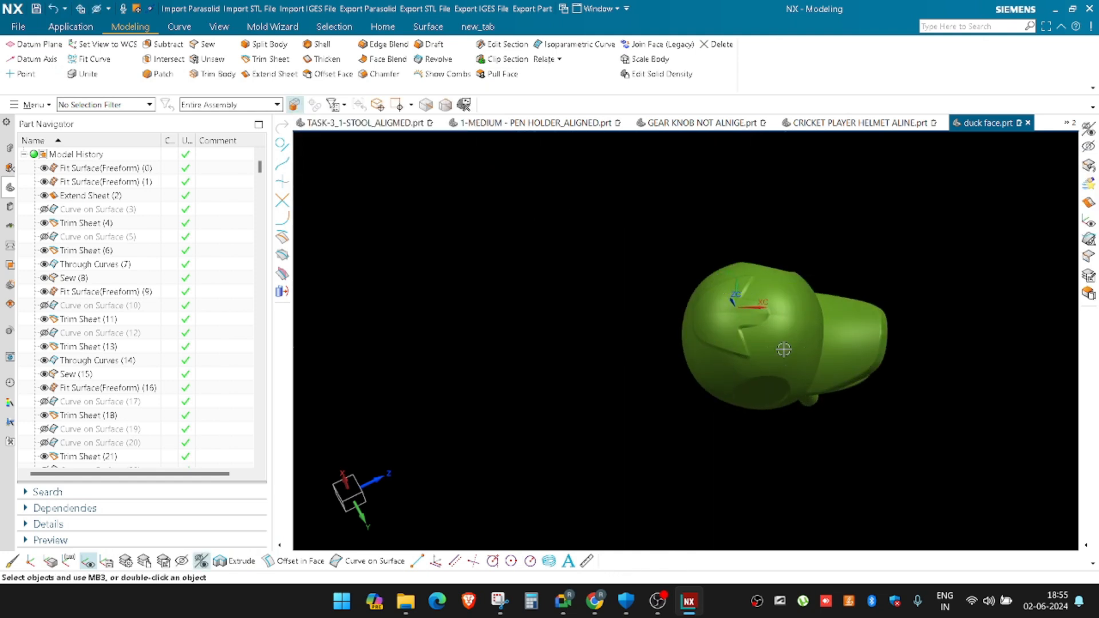
# Hide one half of the green duck sheet bodies to expose the crest's profile at the centre plane
pyautogui.moveTo(784, 349); pyautogui.dragTo(798, 304, button='middle')
pyautogui.scroll(3, 792, 307)
pyautogui.hotkey('ctrl', 'b')
pyautogui.hotkey('ctrl', 'z')
pyautogui.hotkey('ctrl', 'b')
pyautogui.click(692, 219)
pyautogui.middleClick(692, 255)
# Check the length of the crest side wall's end edge at the centre plane with the Curve Length command
pyautogui.keyDown('shift'); pyautogui.moveTo(703, 293); pyautogui.dragTo(436, 303, button='middle'); pyautogui.keyUp('shift')
pyautogui.scroll(2, 591, 305)
pyautogui.scroll(2, 589, 287)
pyautogui.scroll(4, 406, 305)
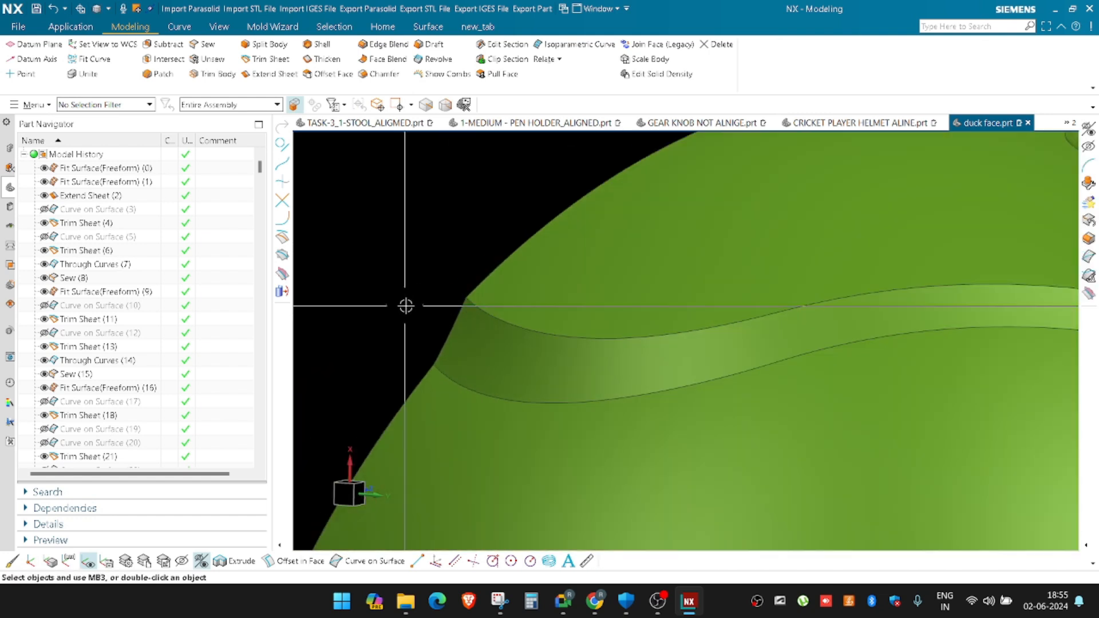
pyautogui.press('l')
pyautogui.keyDown('shift'); pyautogui.moveTo(550, 330); pyautogui.dragTo(664, 332, button='middle'); pyautogui.keyUp('shift')
pyautogui.click(565, 336)
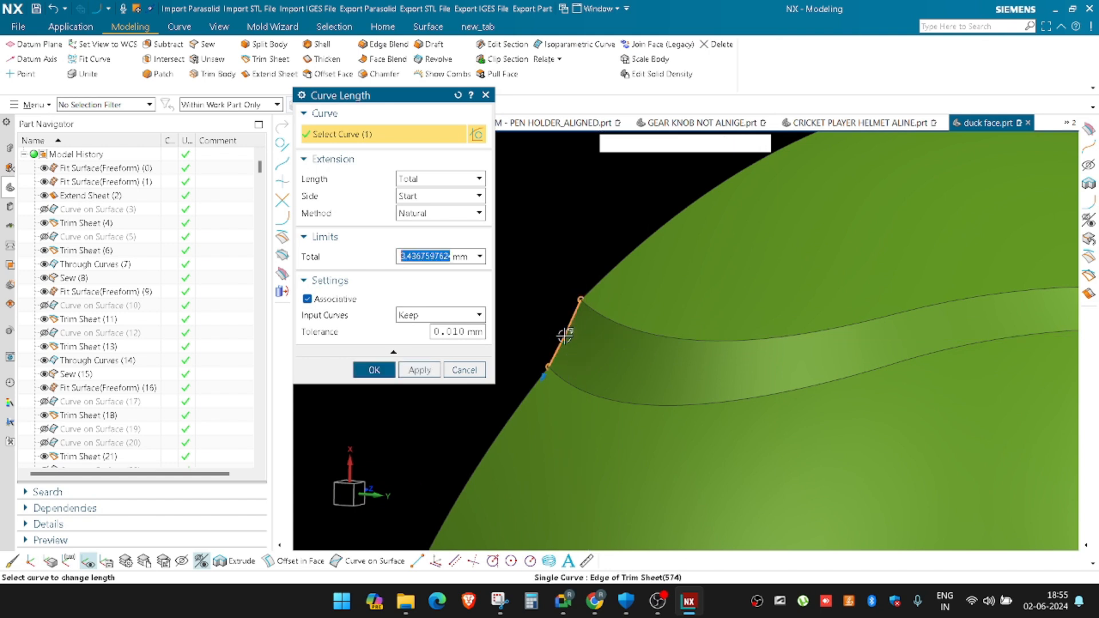
pyautogui.scroll(-3, 802, 319)
pyautogui.scroll(5, 939, 361)
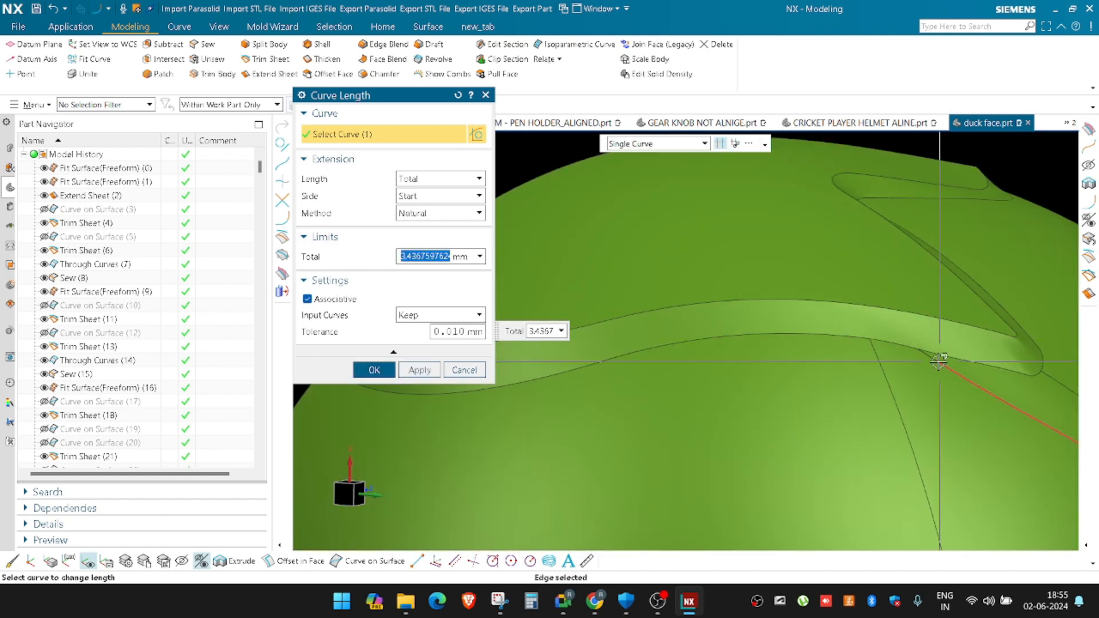
pyautogui.middleClick(939, 362)
# Compare the crest's side wall and pointed corner on the green sheet body with the outlines marked in Snipping Tool
pyautogui.scroll(-3, 871, 319)
pyautogui.moveTo(871, 319); pyautogui.dragTo(515, 310, button='middle')
pyautogui.scroll(5, 767, 395)
pyautogui.moveTo(780, 398); pyautogui.dragTo(708, 342, button='middle')
pyautogui.moveTo(701, 340); pyautogui.dragTo(709, 347, button='middle')
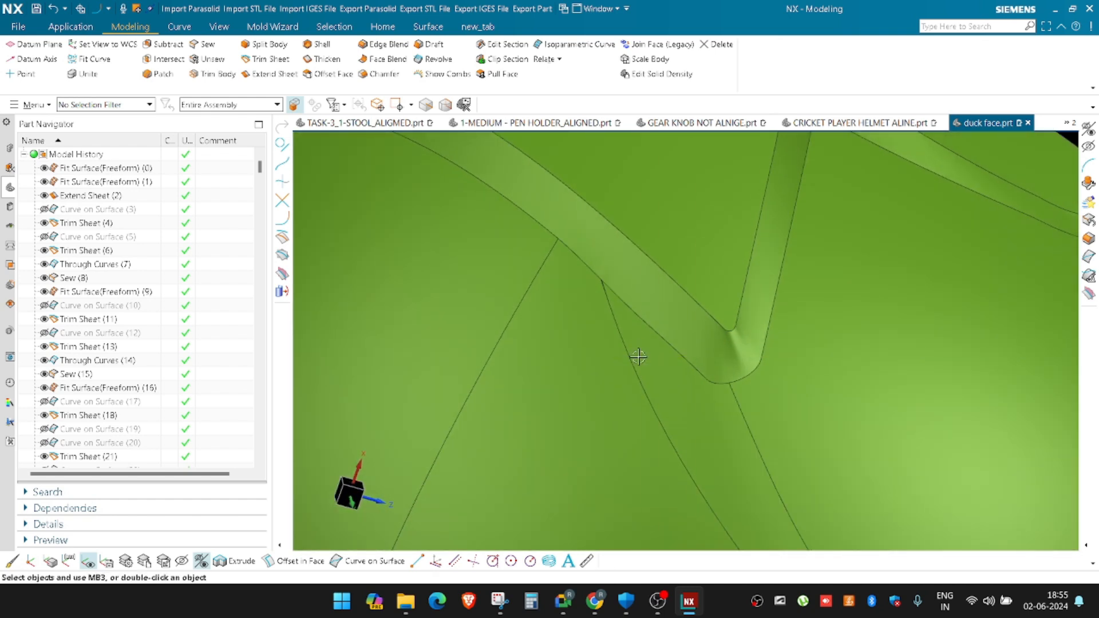
pyautogui.scroll(-6, 635, 355)
pyautogui.click(503, 608)
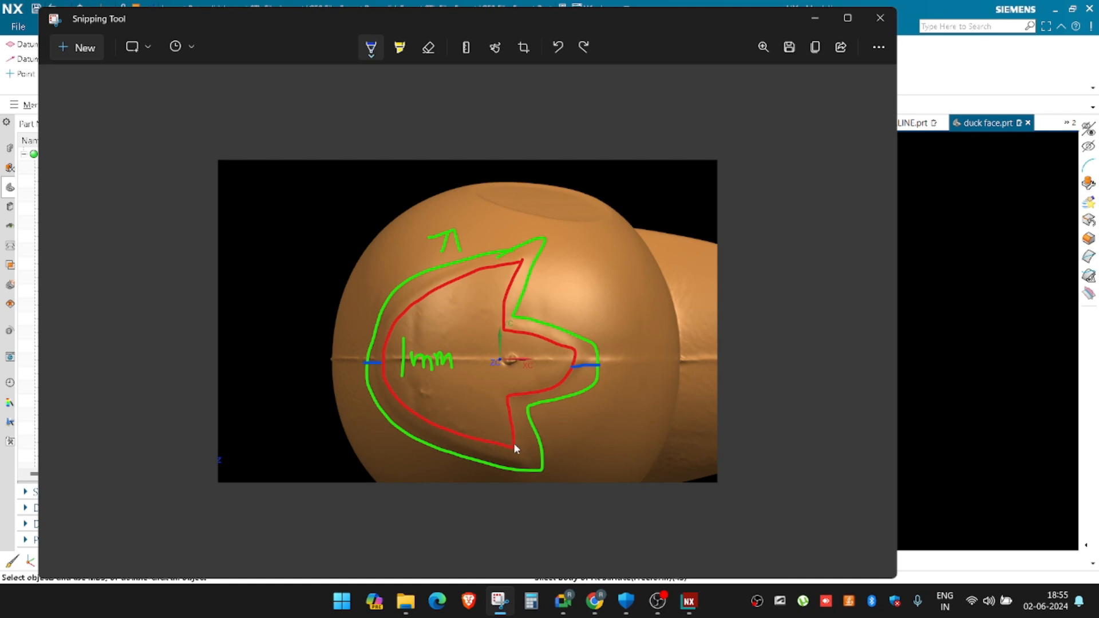
pyautogui.click(815, 17)
pyautogui.scroll(5, 633, 390)
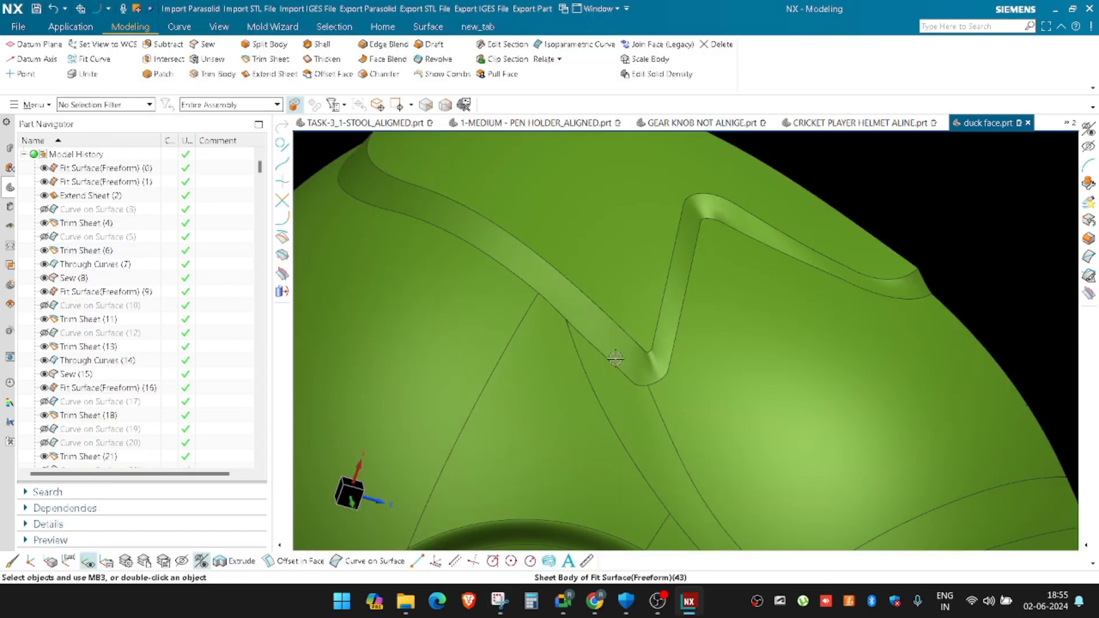
# In Snipping Tool, join the red and green outlines at the crest's lower pointed corner with a blue line and hatch that corner in orange
pyautogui.moveTo(633, 390); pyautogui.dragTo(633, 389, button='middle')
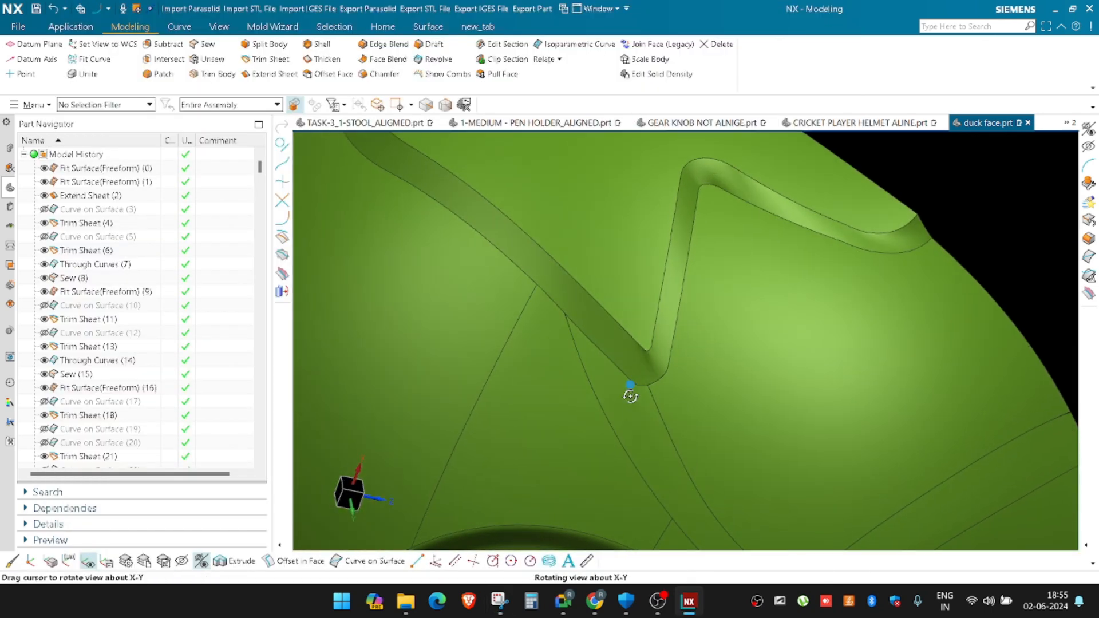
pyautogui.click(500, 602)
pyautogui.moveTo(513, 444); pyautogui.dragTo(541, 469)
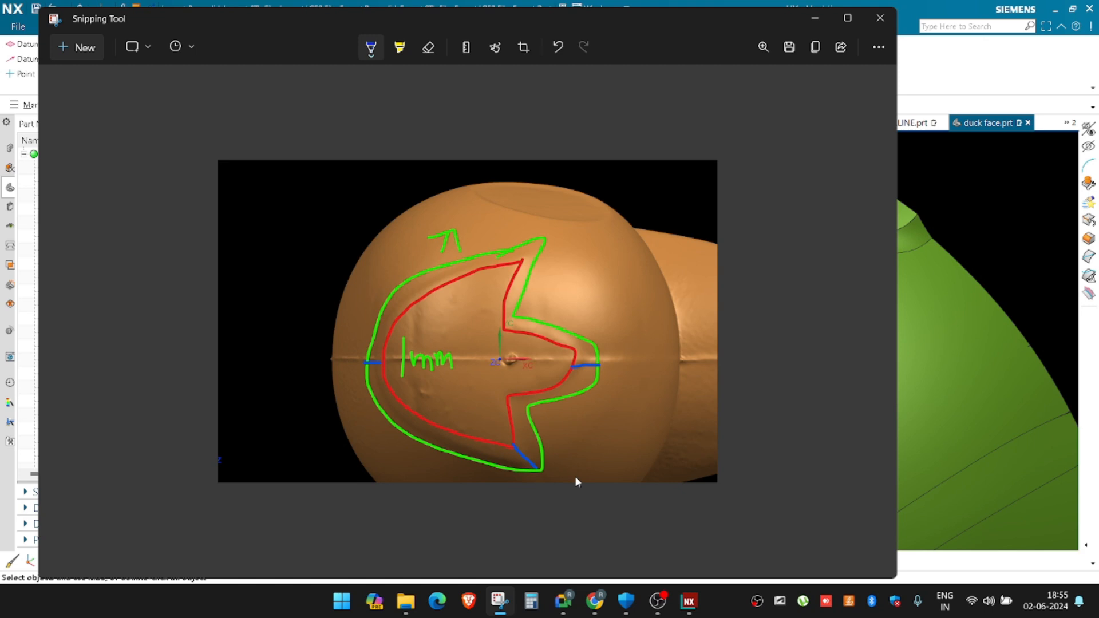
pyautogui.click(372, 46)
pyautogui.click(353, 148)
pyautogui.moveTo(509, 457)
pyautogui.mouseDown()
pyautogui.moveTo(537, 459)
pyautogui.moveTo(535, 450)
pyautogui.moveTo(519, 453)
pyautogui.moveTo(533, 465)
pyautogui.moveTo(529, 455)
pyautogui.mouseUp()
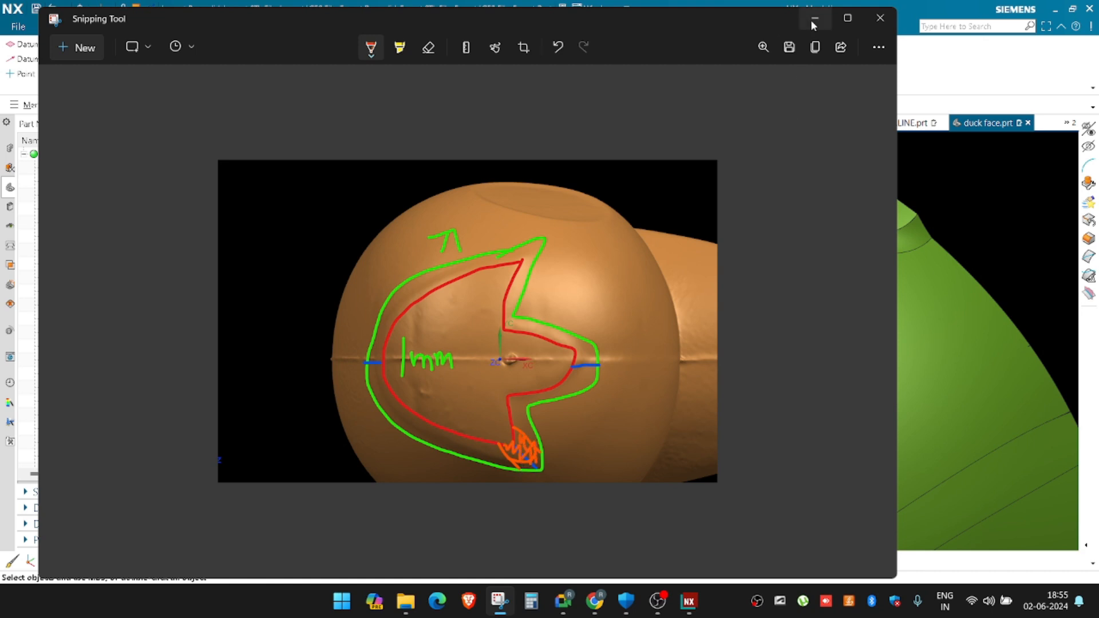
# Switch to NX and extend both upper edges of the crest side wall linearly past the rounded pointed corner with Curve Length until they cross
pyautogui.click(814, 20)
pyautogui.moveTo(595, 309); pyautogui.dragTo(555, 279, button='middle')
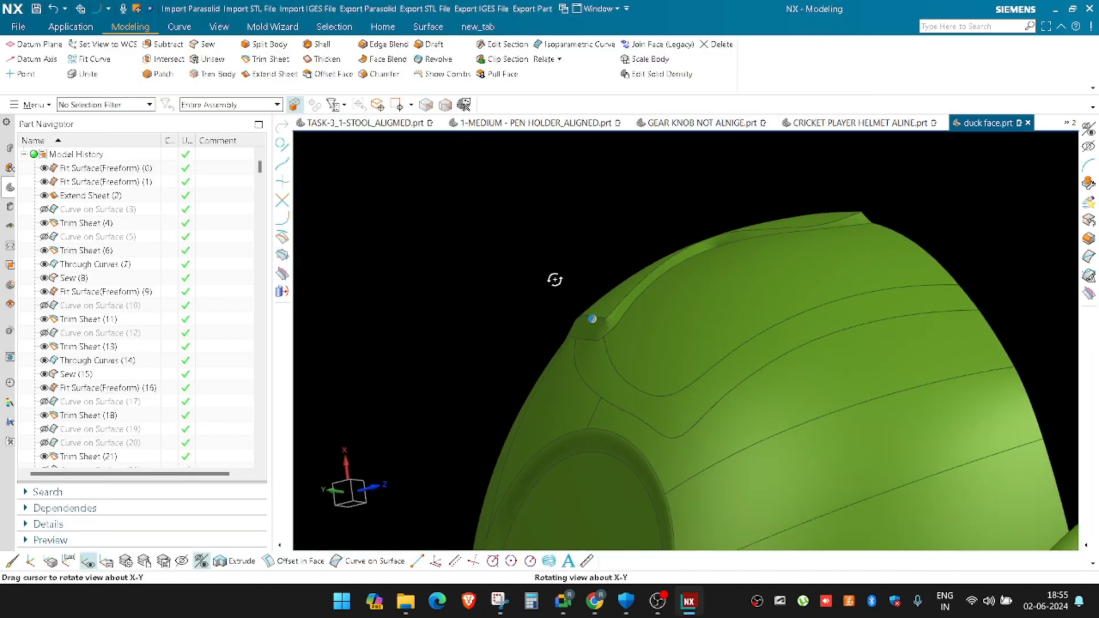
pyautogui.scroll(6, 582, 282)
pyautogui.moveTo(626, 246); pyautogui.dragTo(569, 333, button='middle')
pyautogui.scroll(6, 622, 314)
pyautogui.scroll(-4, 589, 327)
pyautogui.scroll(-3, 569, 334)
pyautogui.press('l')
pyautogui.click(628, 323)
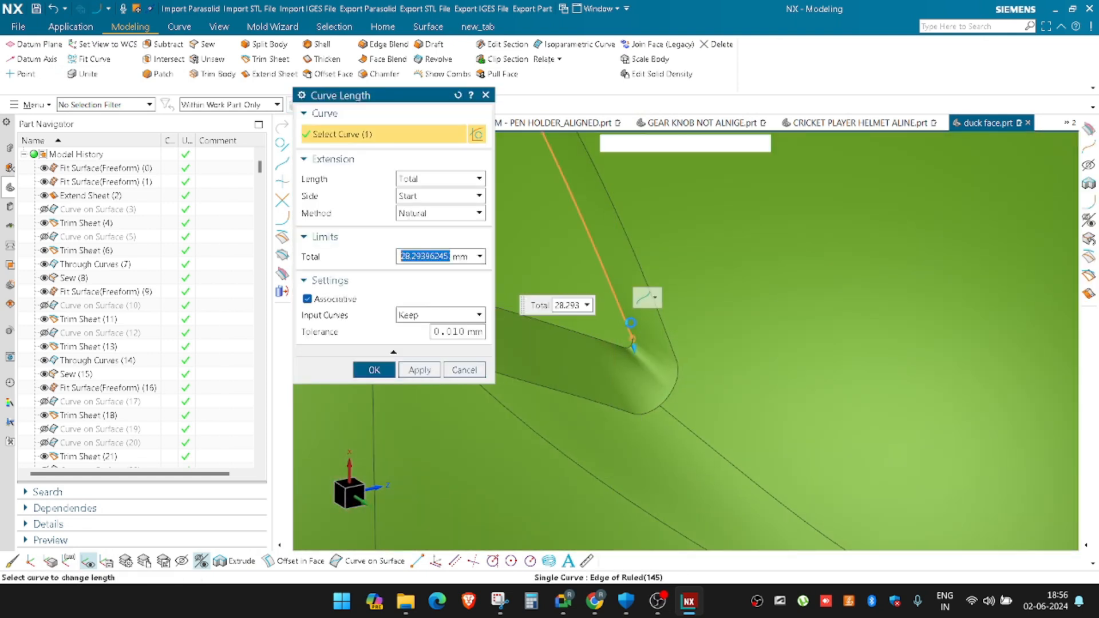
pyautogui.moveTo(634, 347); pyautogui.dragTo(618, 436)
pyautogui.click(440, 213)
pyautogui.click(429, 242)
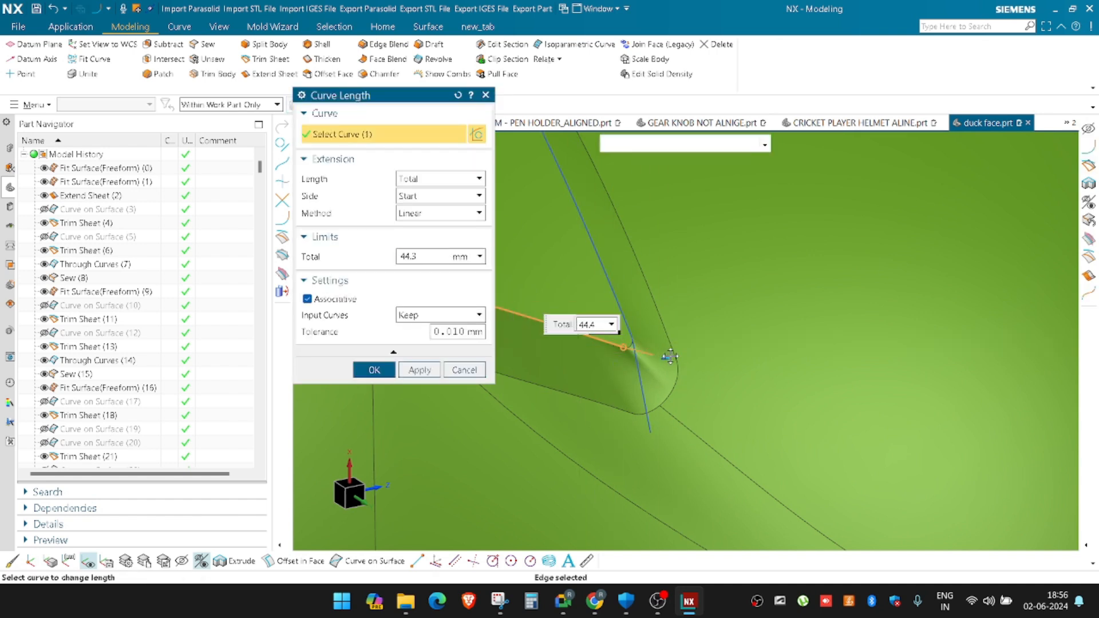
pyautogui.middleClick(670, 357)
pyautogui.scroll(5, 610, 323)
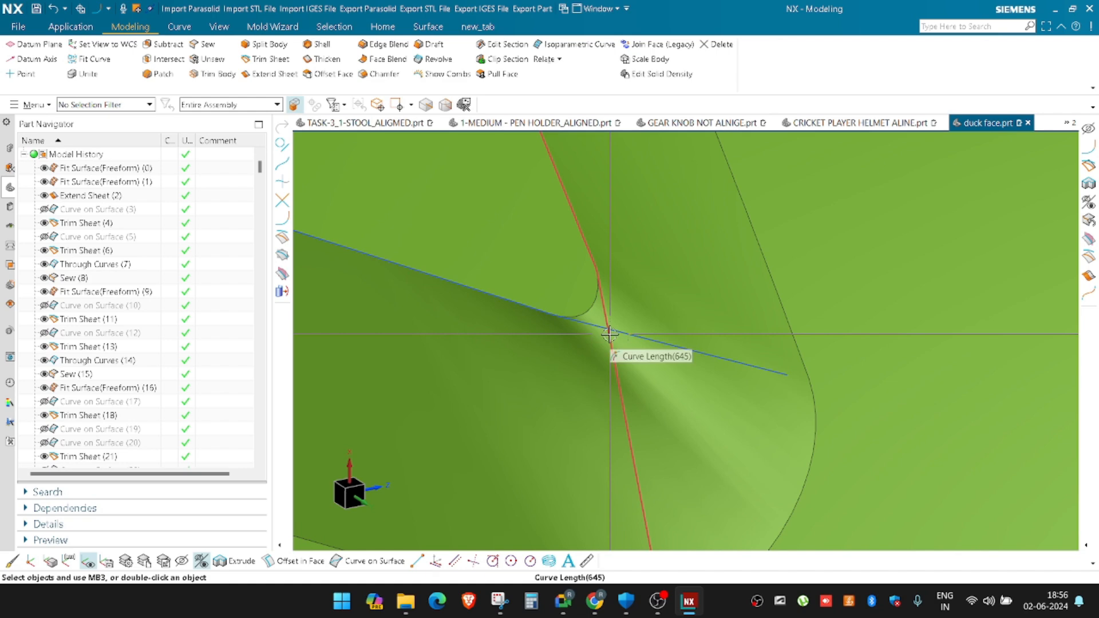
# Capture a new snip of the crest corner and mark an orange line from the crossing of the extended curves to the lower edge
pyautogui.scroll(-4, 610, 334)
pyautogui.hotkey('alt', 'Tab')
pyautogui.click(59, 59)
pyautogui.moveTo(356, 153); pyautogui.dragTo(869, 515)
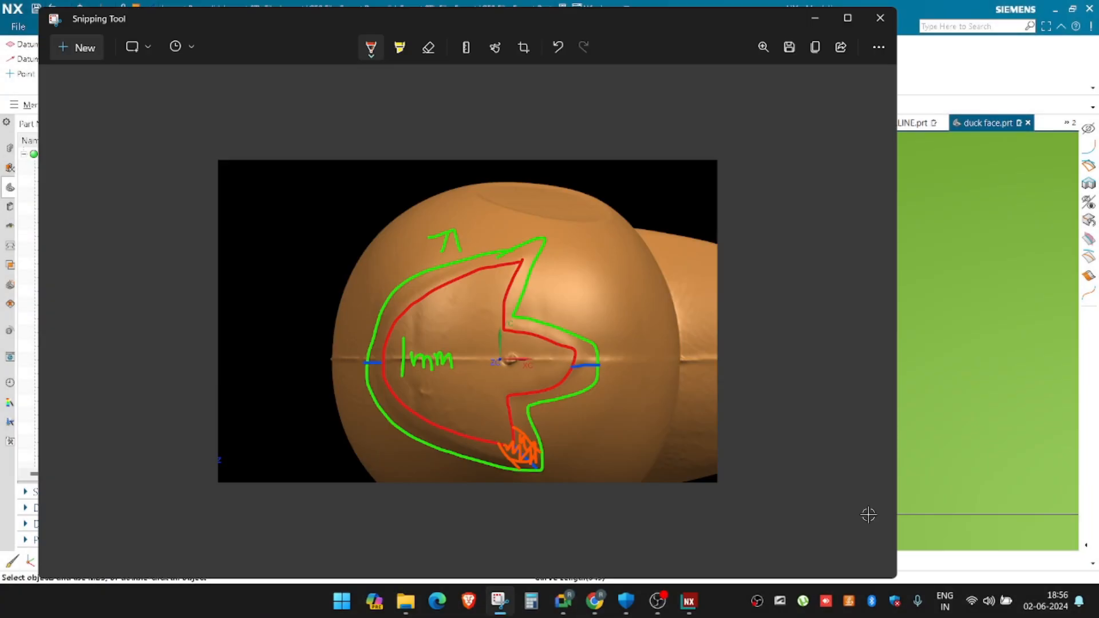
pyautogui.moveTo(452, 313); pyautogui.dragTo(512, 451)
# Outline the rounded corner patch of the crest side wall in blue on the snip, hatch it, and return to NX
pyautogui.click(371, 47)
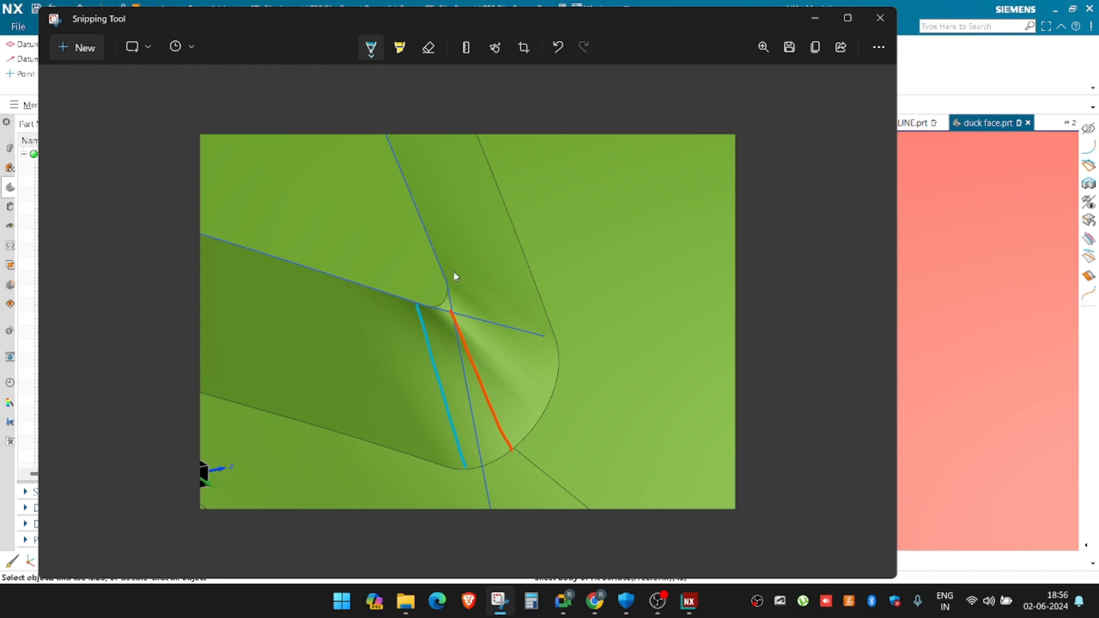
pyautogui.moveTo(474, 300); pyautogui.dragTo(538, 385)
pyautogui.moveTo(475, 465)
pyautogui.mouseDown()
pyautogui.moveTo(520, 456)
pyautogui.moveTo(551, 400)
pyautogui.mouseUp()
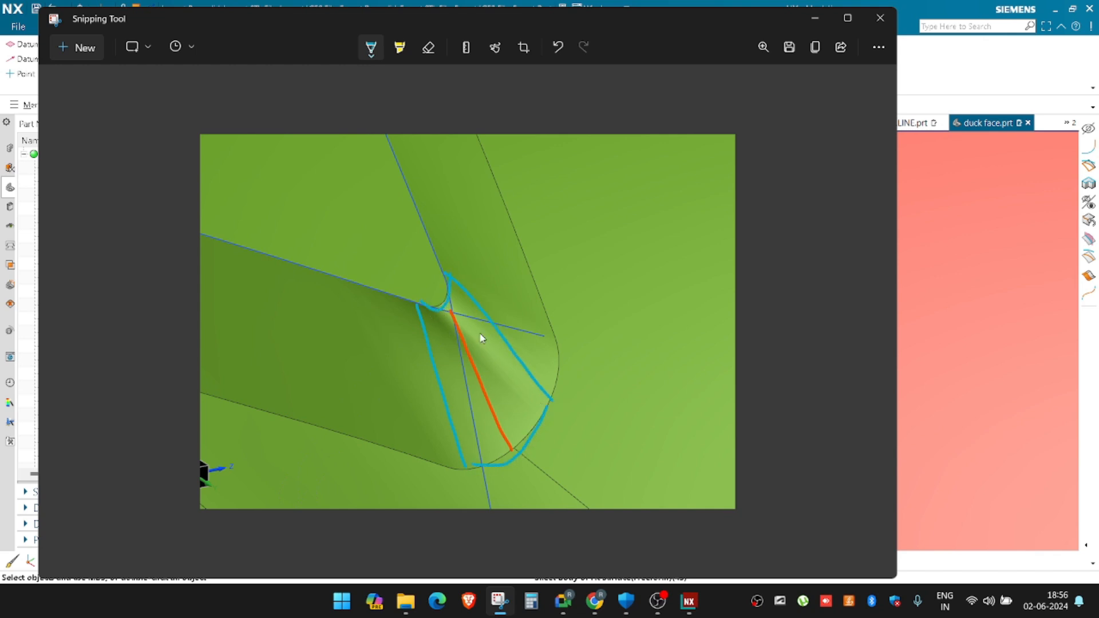
pyautogui.moveTo(430, 338)
pyautogui.mouseDown()
pyautogui.moveTo(466, 321)
pyautogui.moveTo(455, 401)
pyautogui.mouseUp()
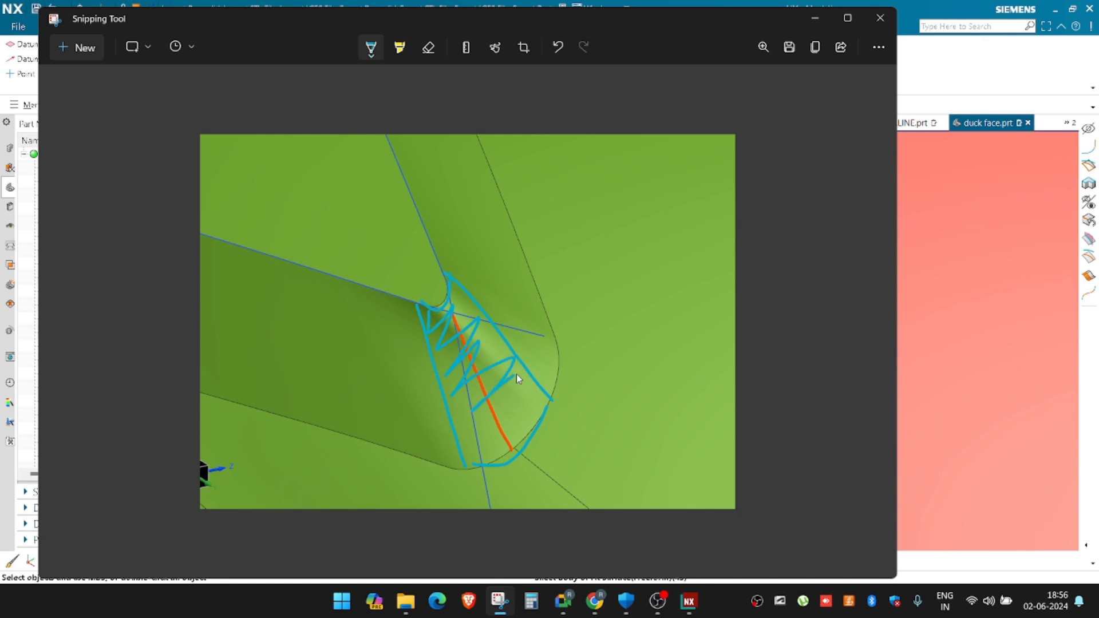
pyautogui.click(815, 17)
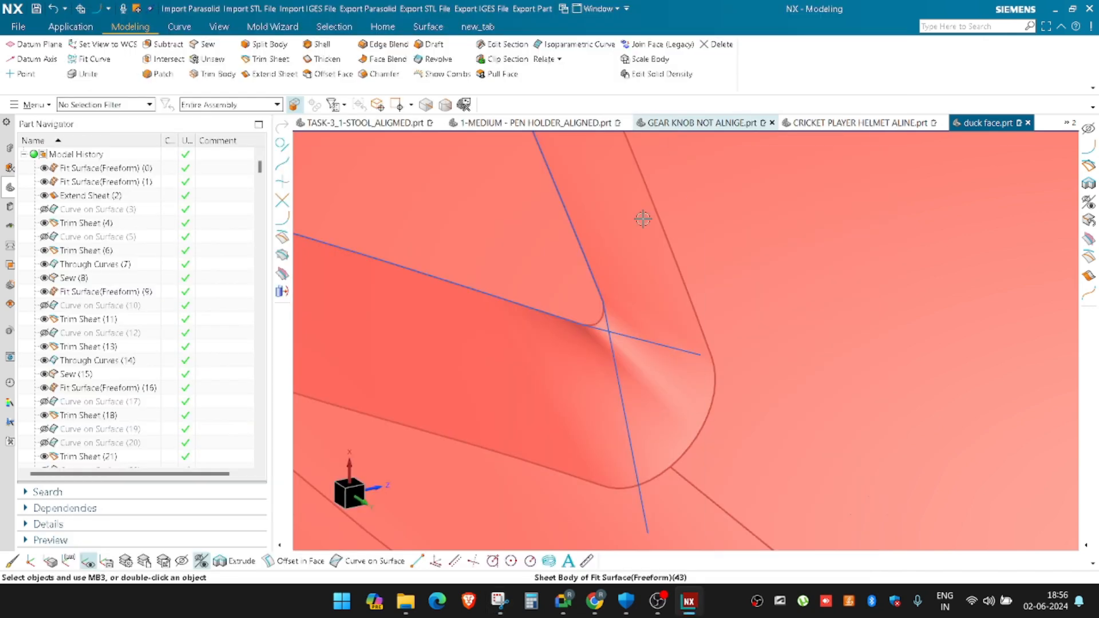
# Examine the duck head from several sides and swap the scan and construction surfaces for the green sheet bodies
pyautogui.scroll(-6, 643, 218)
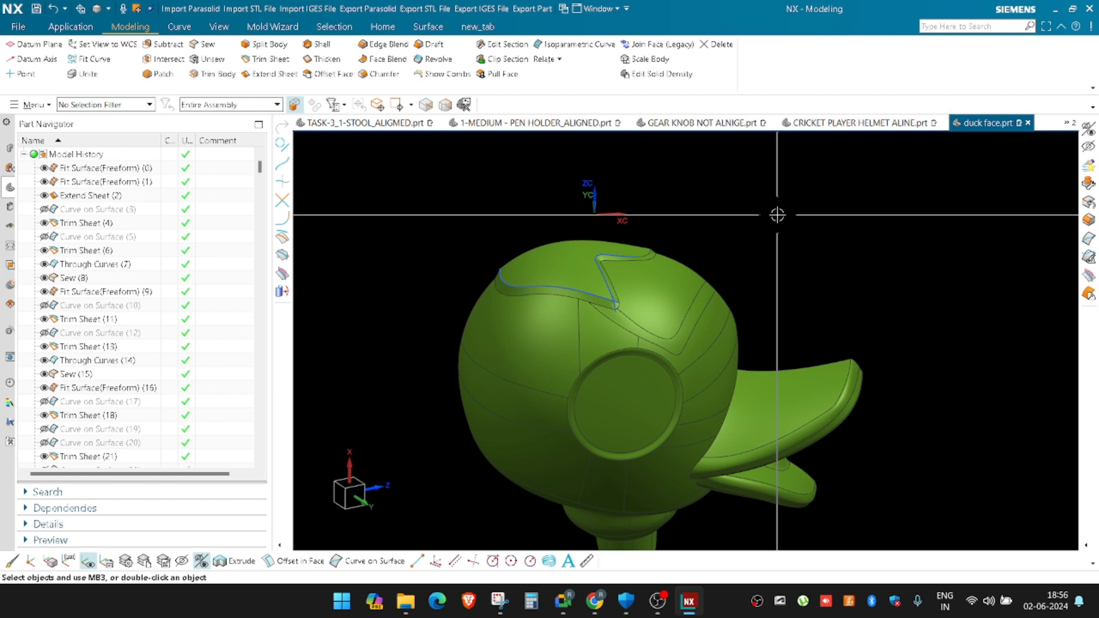
pyautogui.moveTo(690, 223); pyautogui.dragTo(698, 193, button='middle')
pyautogui.scroll(2, 698, 193)
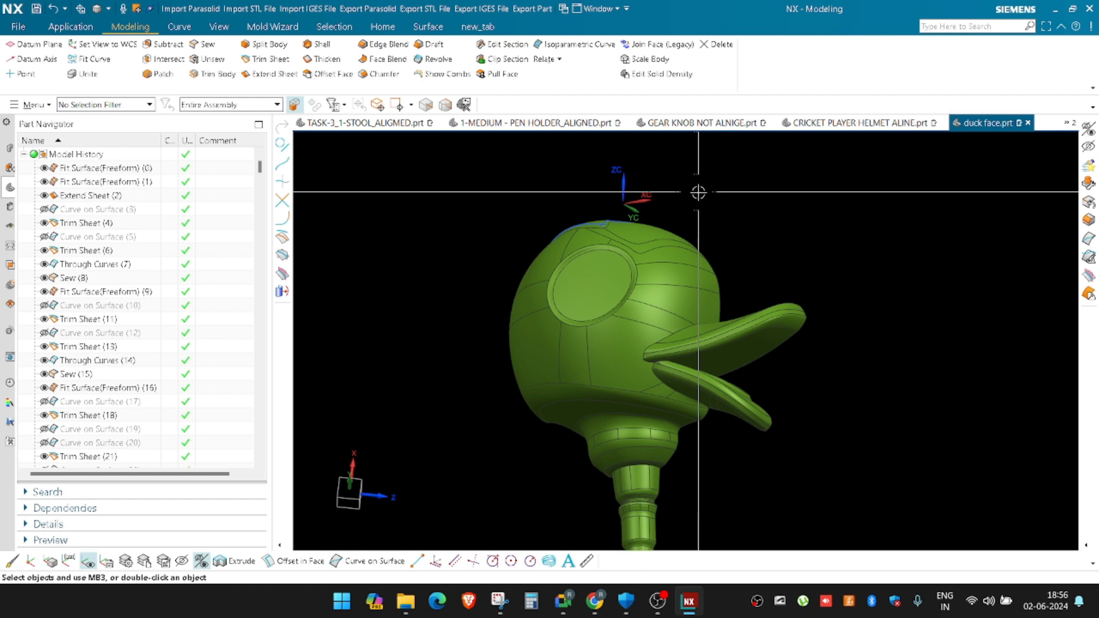
pyautogui.moveTo(698, 193); pyautogui.dragTo(744, 246, button='middle')
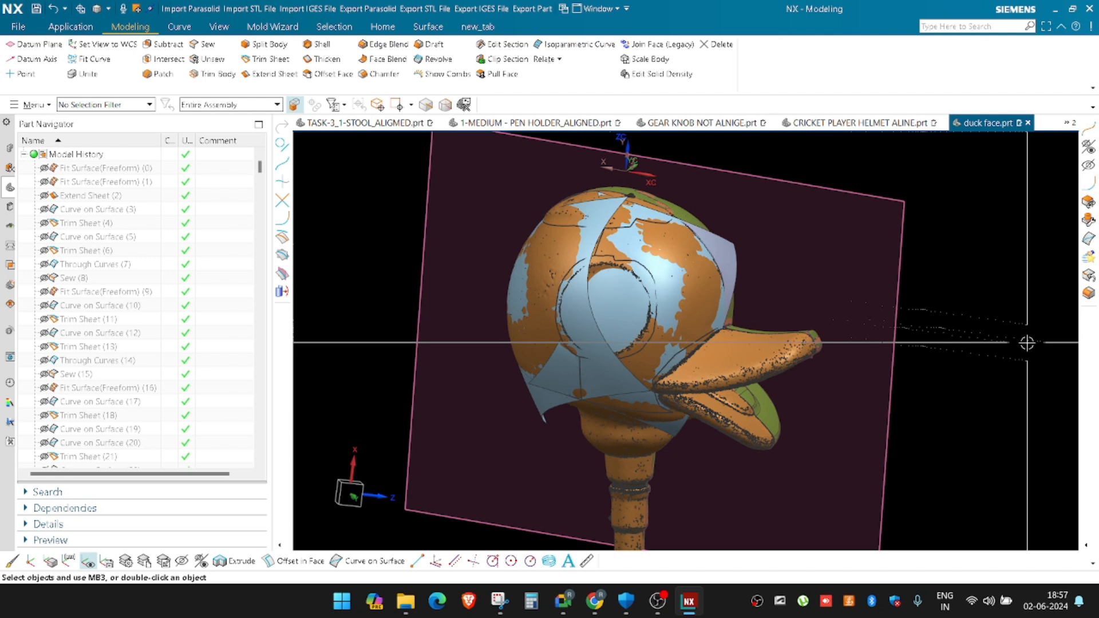
pyautogui.click(201, 561)
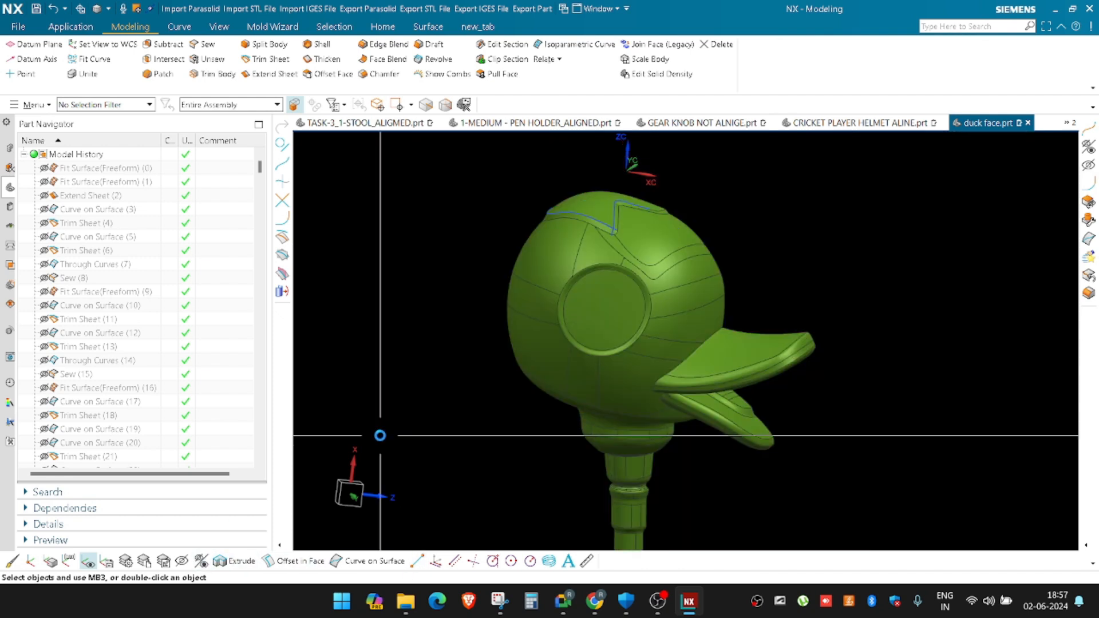
pyautogui.moveTo(712, 257)
pyautogui.mouseDown(button='middle')
pyautogui.moveTo(751, 246)
pyautogui.moveTo(712, 241)
pyautogui.moveTo(729, 245)
pyautogui.moveTo(716, 257)
pyautogui.mouseUp(button='middle')
pyautogui.scroll(5, 714, 233)
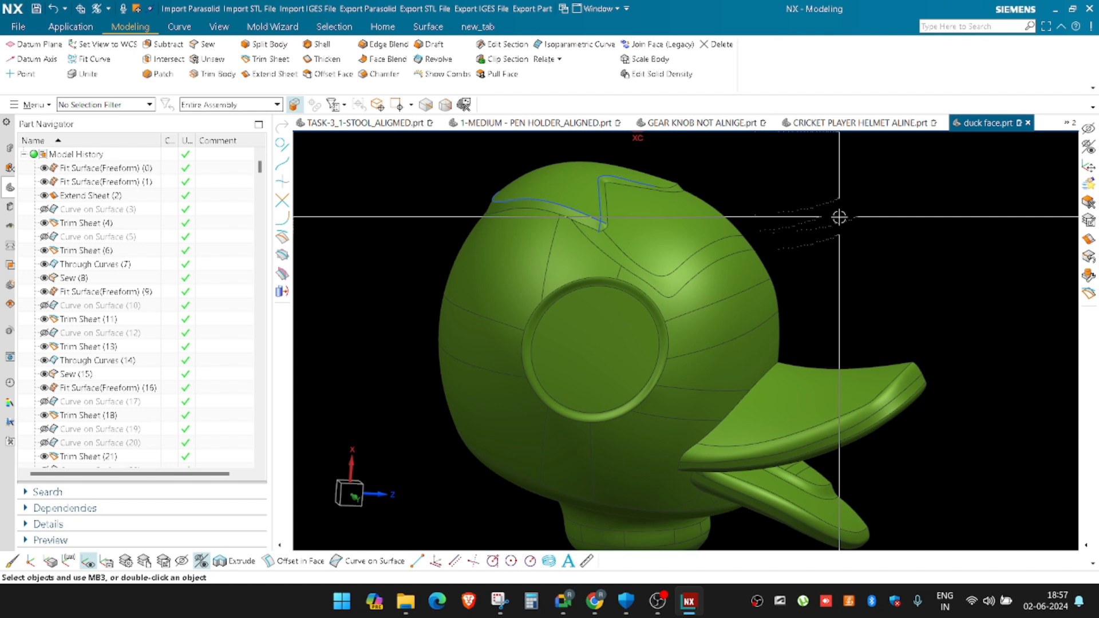
# Check the surface radii along the crest side wall and at its corners with dynamic Geometric Properties
pyautogui.scroll(5, 659, 286)
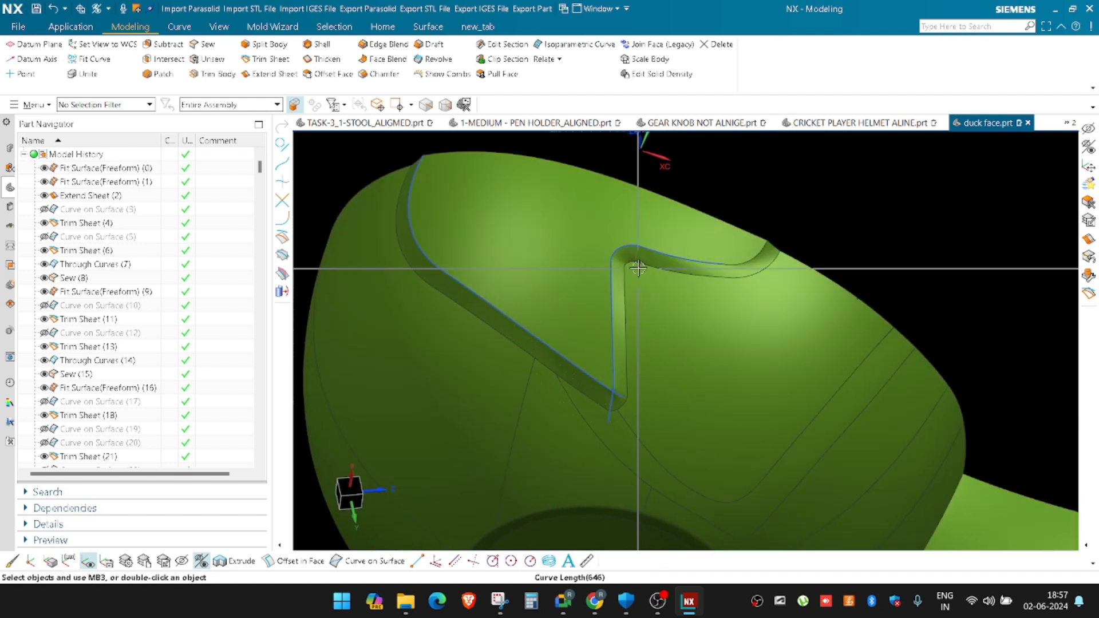
pyautogui.rightClick(874, 202)
pyautogui.click(928, 374)
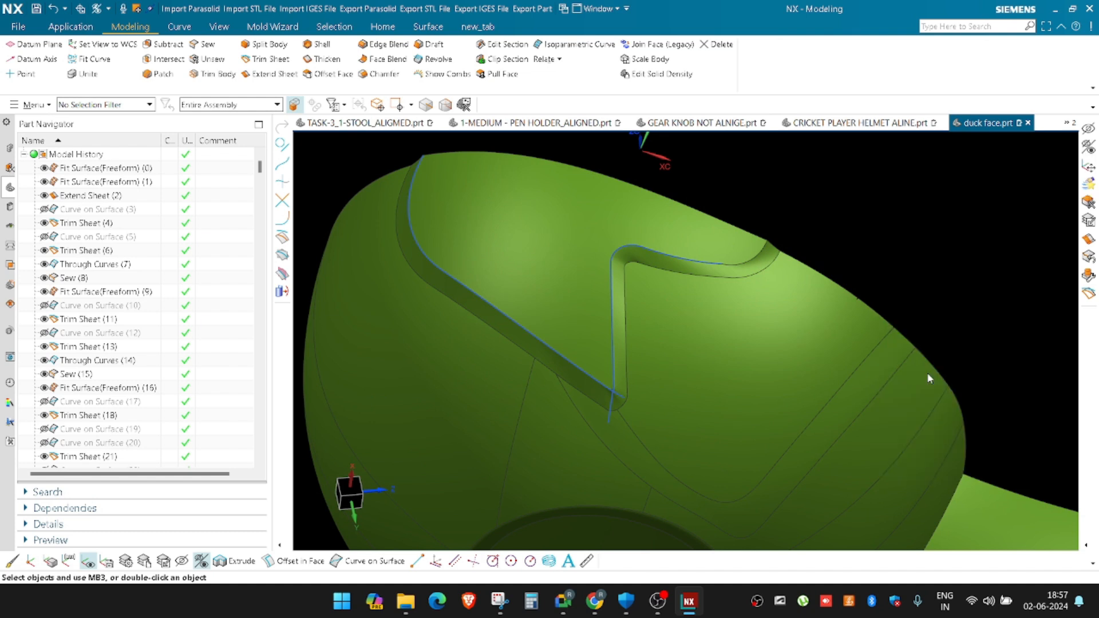
pyautogui.scroll(3, 627, 261)
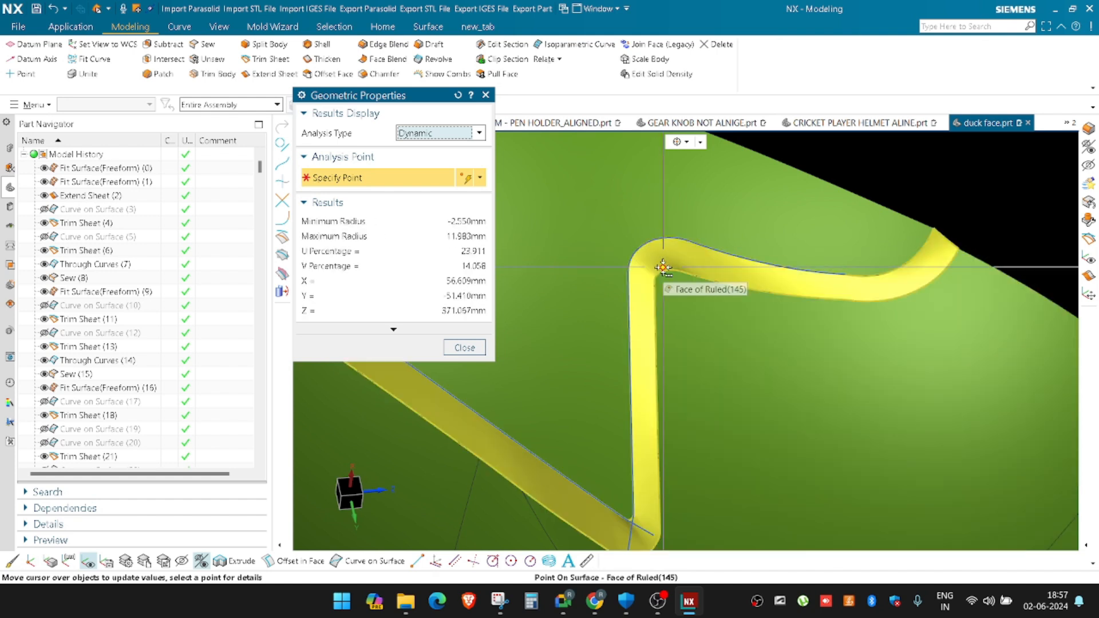
pyautogui.scroll(-2, 664, 267)
pyautogui.scroll(4, 647, 441)
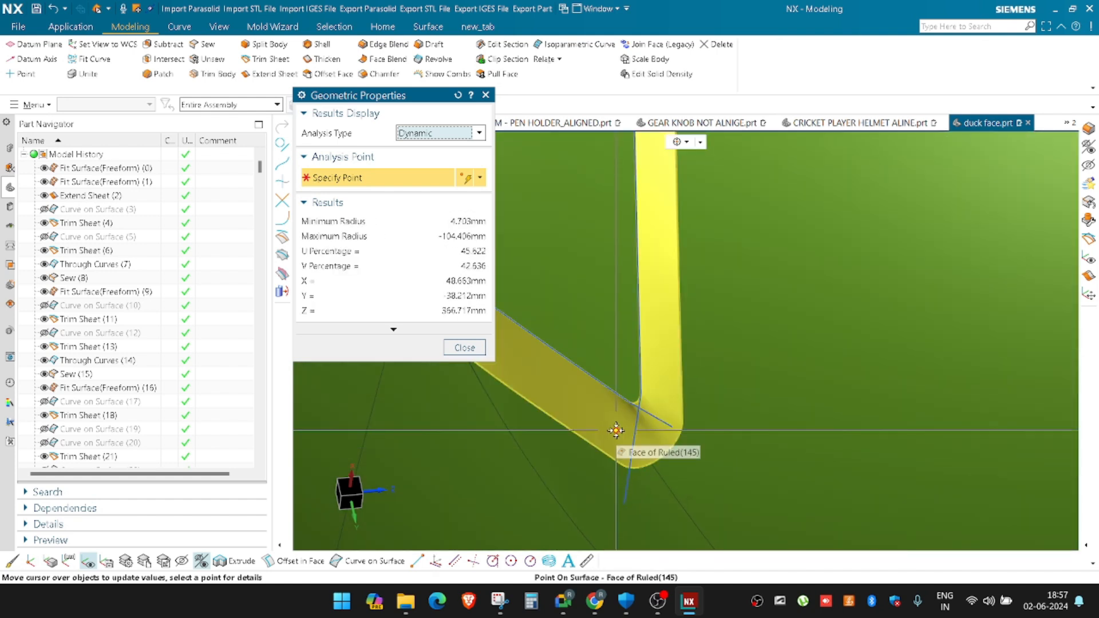
pyautogui.scroll(-5, 616, 431)
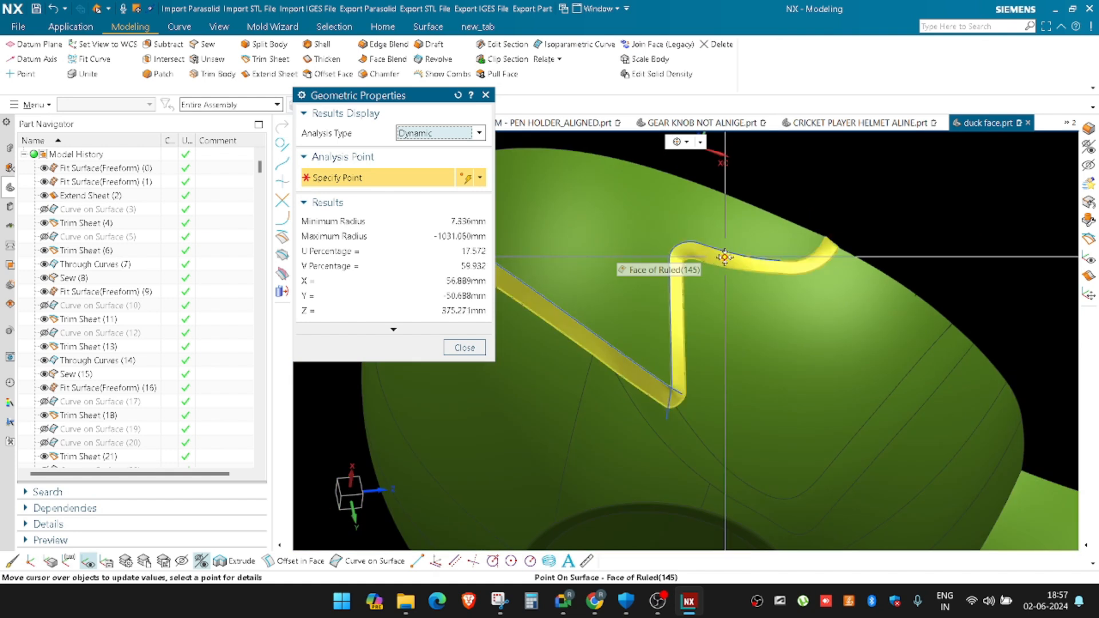
pyautogui.scroll(-5, 577, 294)
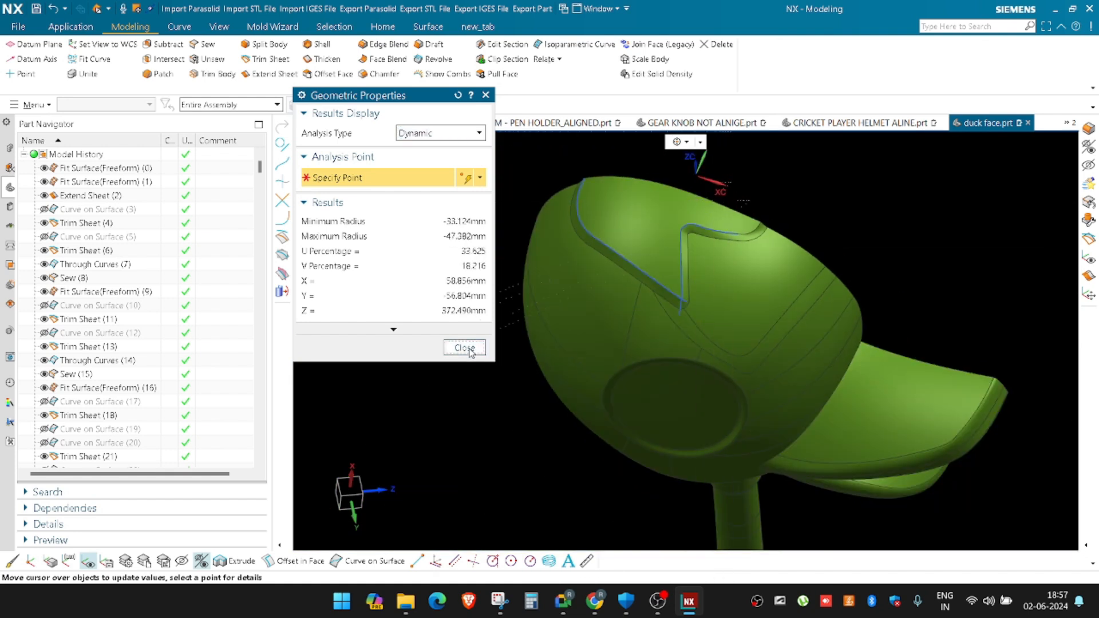
pyautogui.click(464, 348)
# Examine the upper beak's rounded front edge and the overall shape of the finished duck head, beak and neck
pyautogui.scroll(-3, 515, 208)
pyautogui.scroll(5, 616, 255)
pyautogui.scroll(2, 623, 275)
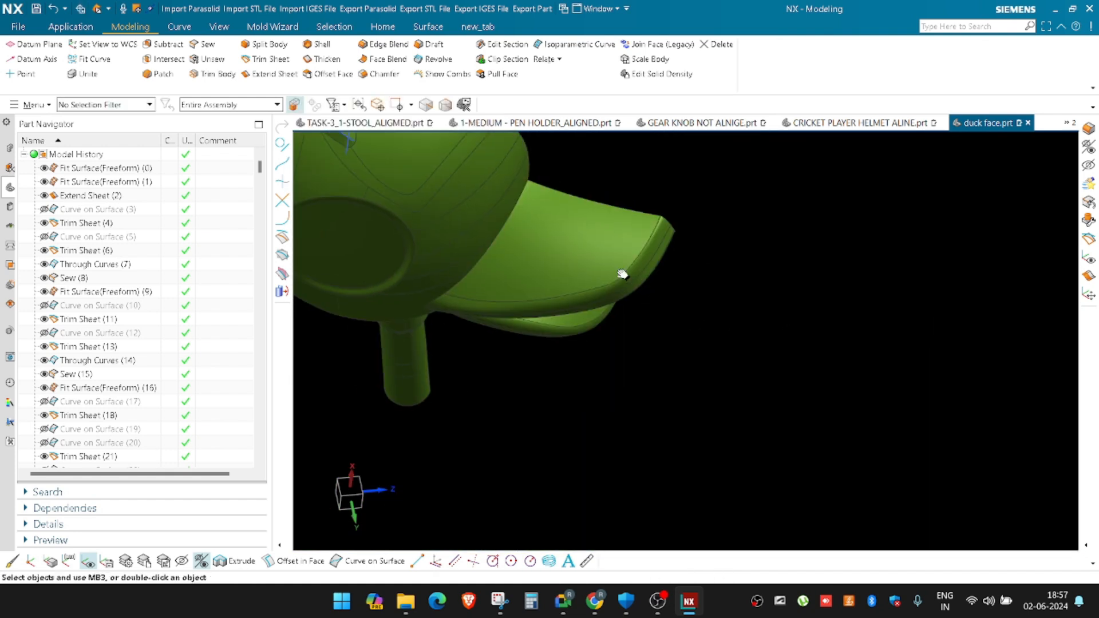
pyautogui.scroll(3, 630, 269)
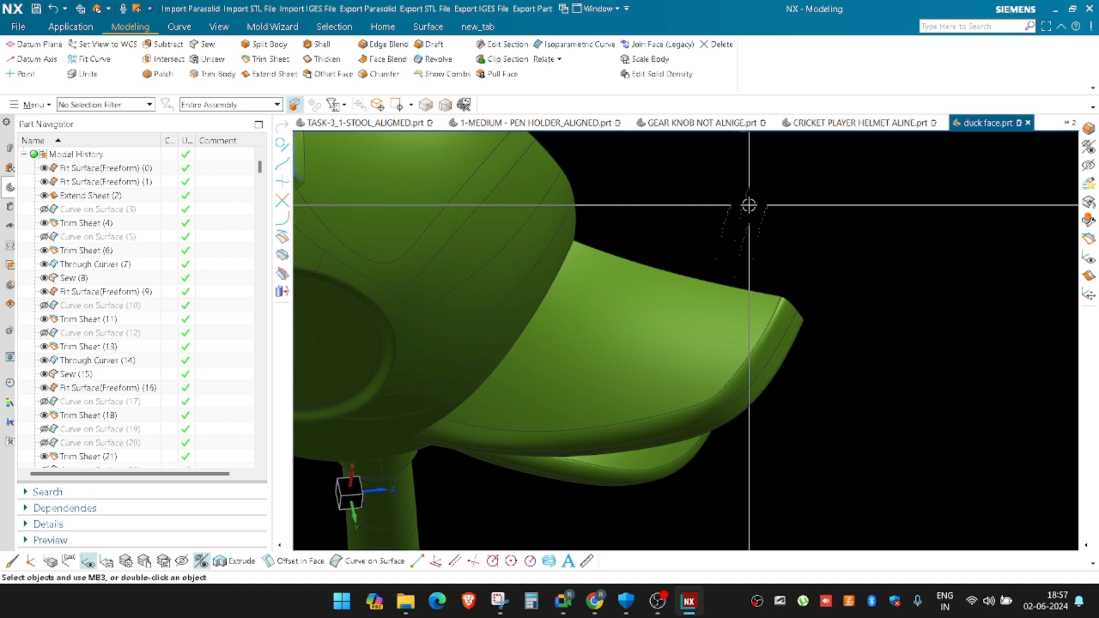
pyautogui.scroll(-4, 705, 241)
pyautogui.moveTo(483, 246); pyautogui.dragTo(438, 270, button='middle')
pyautogui.keyDown('shift'); pyautogui.moveTo(575, 169); pyautogui.dragTo(552, 307, button='middle'); pyautogui.keyUp('shift')
pyautogui.scroll(1, 584, 297)
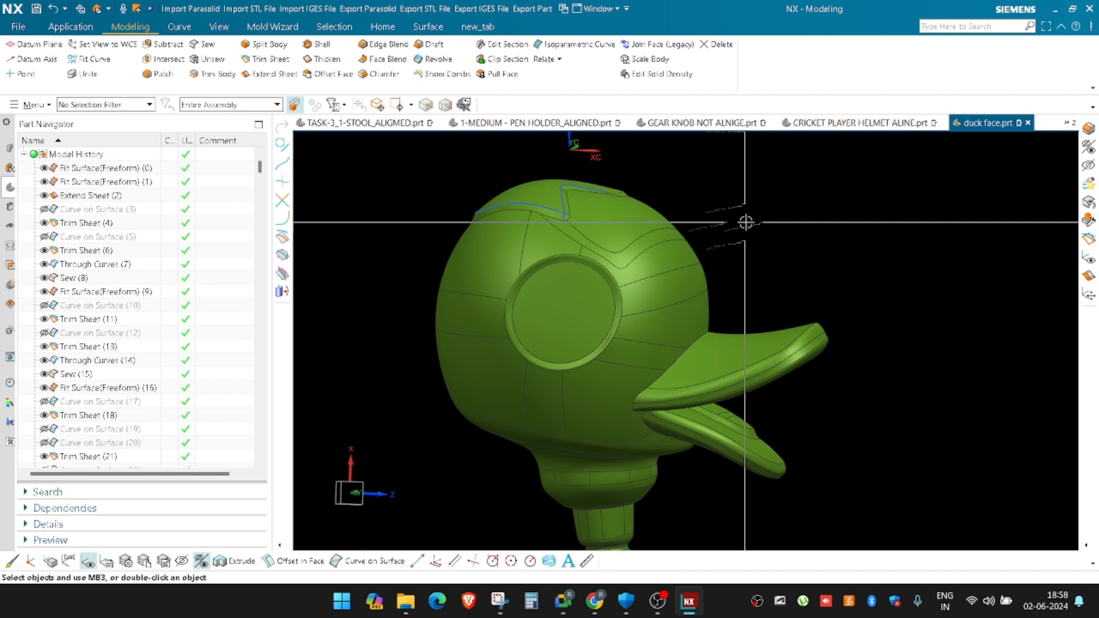
pyautogui.scroll(-5, 662, 219)
pyautogui.scroll(4, 666, 247)
pyautogui.moveTo(697, 269)
pyautogui.mouseDown(button='middle')
pyautogui.moveTo(707, 246)
pyautogui.moveTo(688, 278)
pyautogui.moveTo(565, 283)
pyautogui.moveTo(661, 277)
pyautogui.moveTo(719, 241)
pyautogui.mouseUp(button='middle')
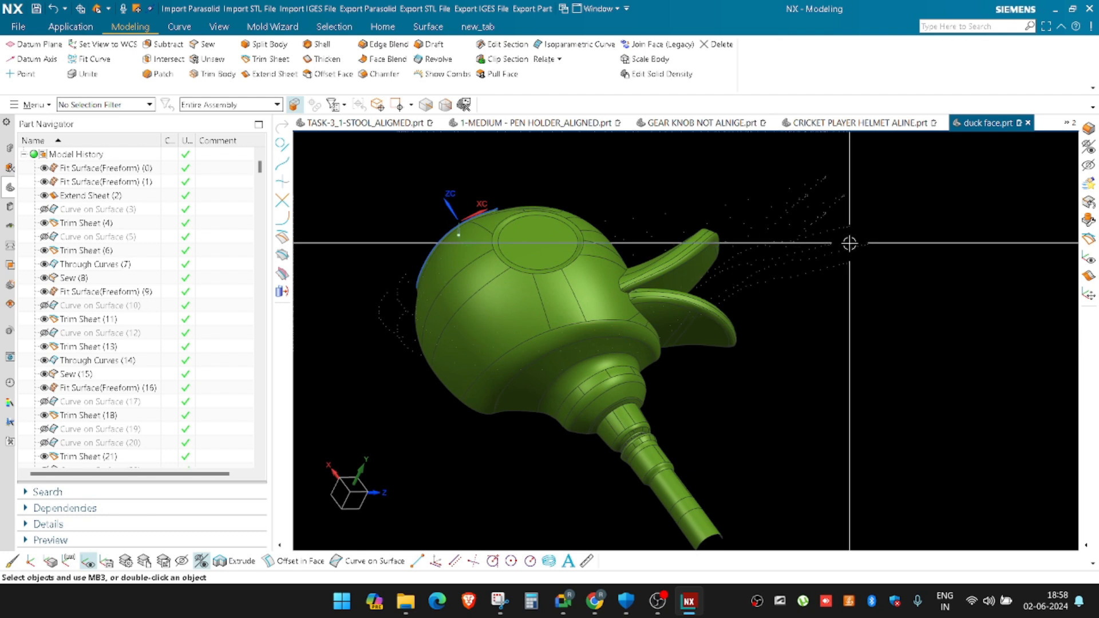
# Examine the rounded rims of the upper and lower beak from below, where they meet the head
pyautogui.scroll(2, 635, 284)
pyautogui.scroll(3, 635, 284)
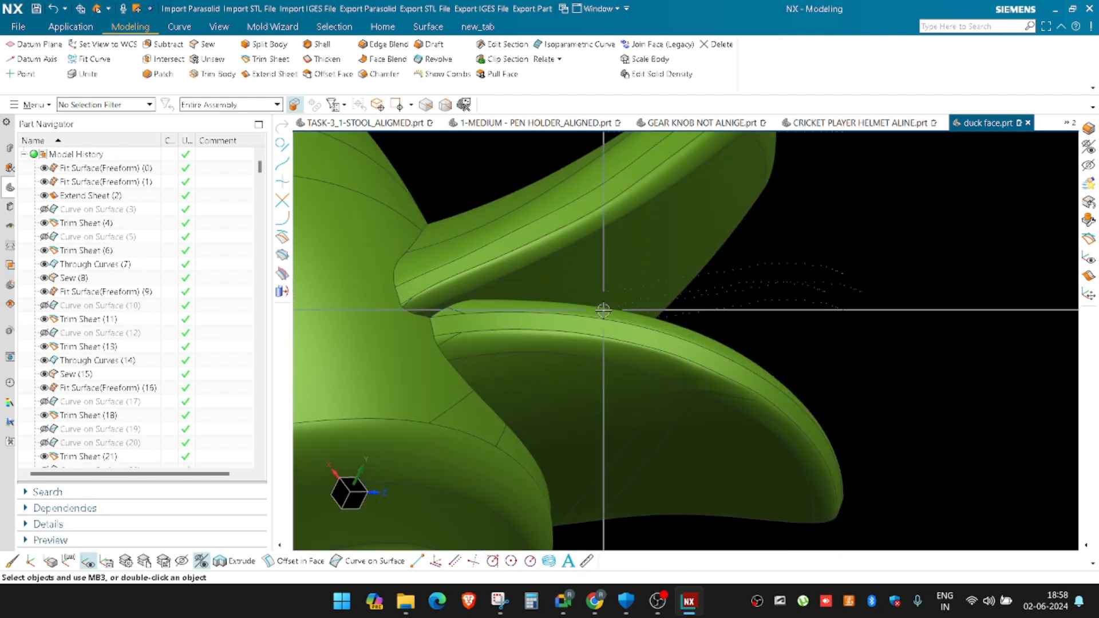
pyautogui.scroll(-2, 722, 363)
pyautogui.moveTo(722, 363); pyautogui.dragTo(680, 361, button='middle')
pyautogui.keyDown('shift'); pyautogui.moveTo(569, 220); pyautogui.dragTo(572, 268, button='middle'); pyautogui.keyUp('shift')
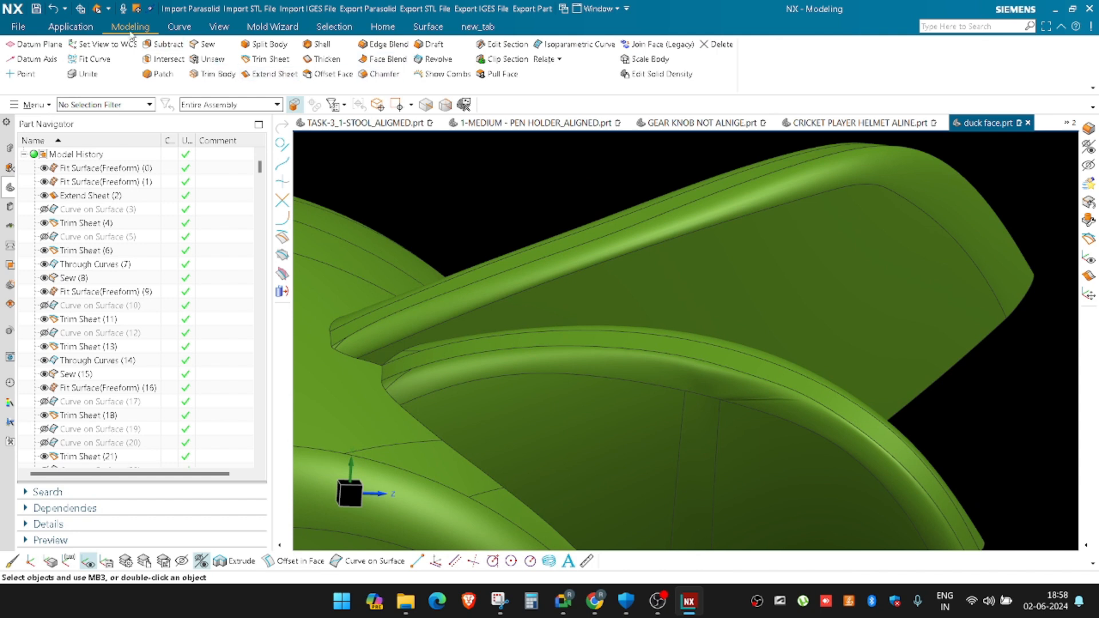
pyautogui.click(178, 27)
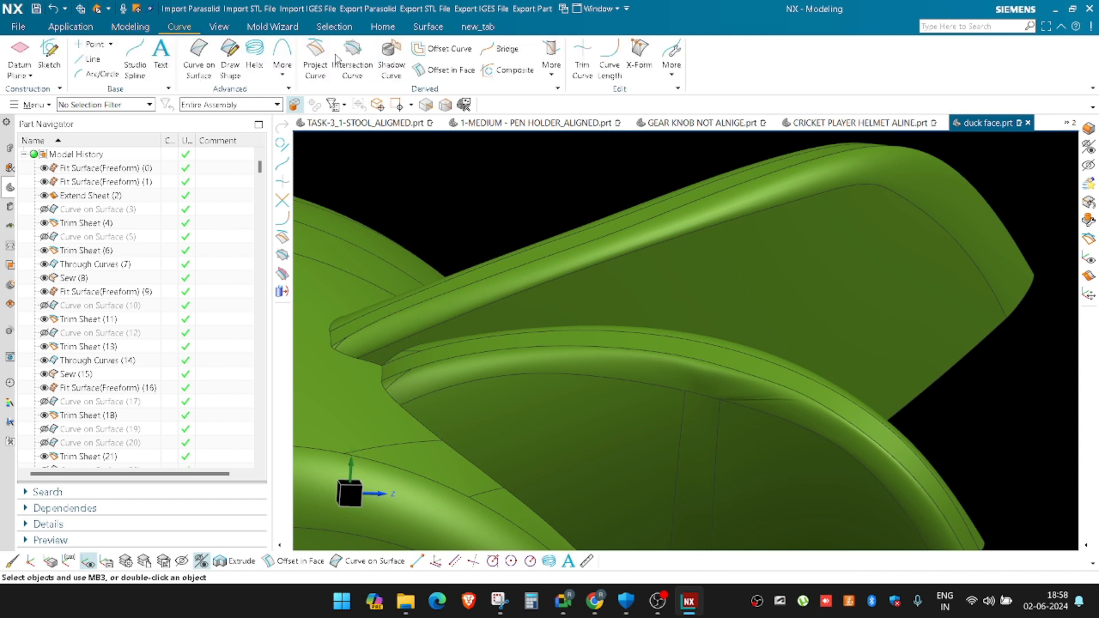
pyautogui.click(508, 70)
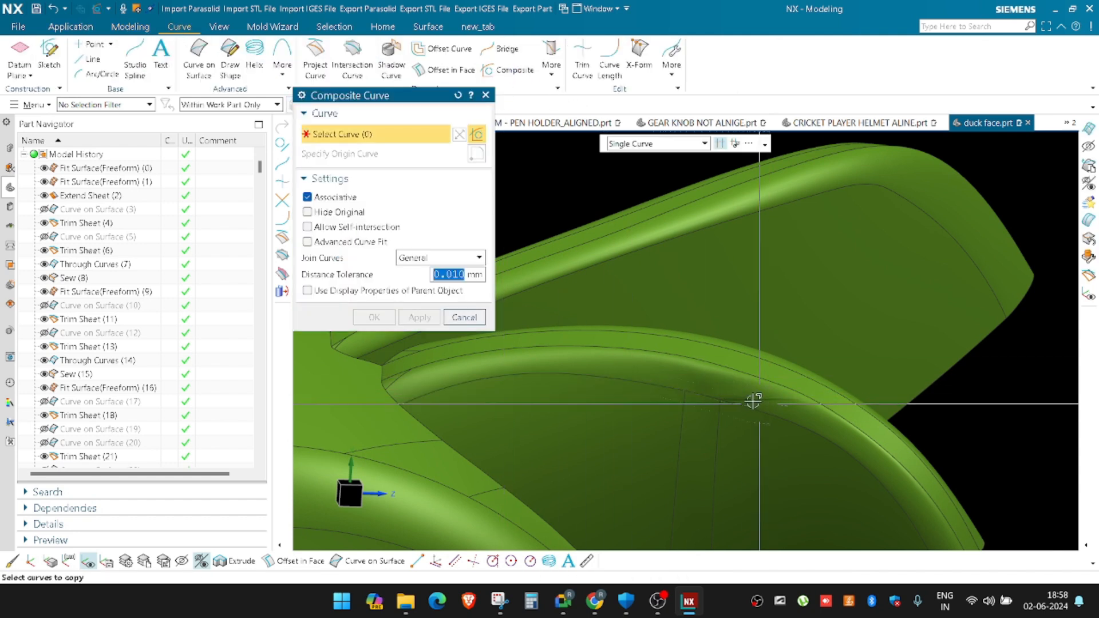
pyautogui.click(463, 317)
# Inspect the lower beak's underside for surface flaws where the inner patch seams meet the rounded rim
pyautogui.scroll(2, 796, 411)
pyautogui.scroll(2, 596, 380)
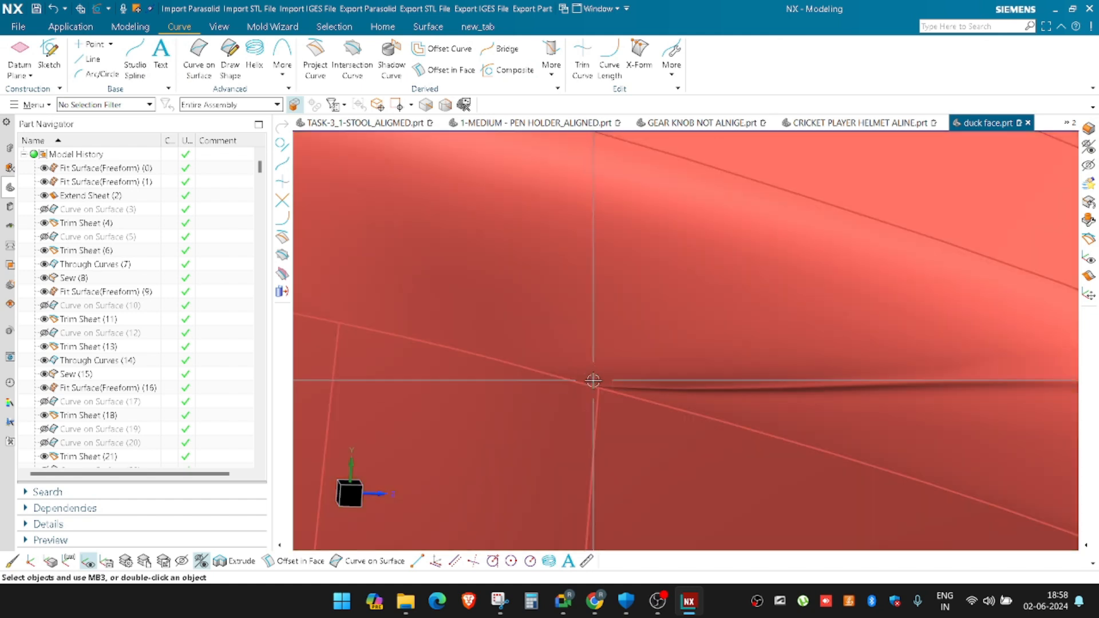
pyautogui.scroll(-3, 665, 378)
pyautogui.scroll(-3, 928, 361)
pyautogui.scroll(3, 655, 373)
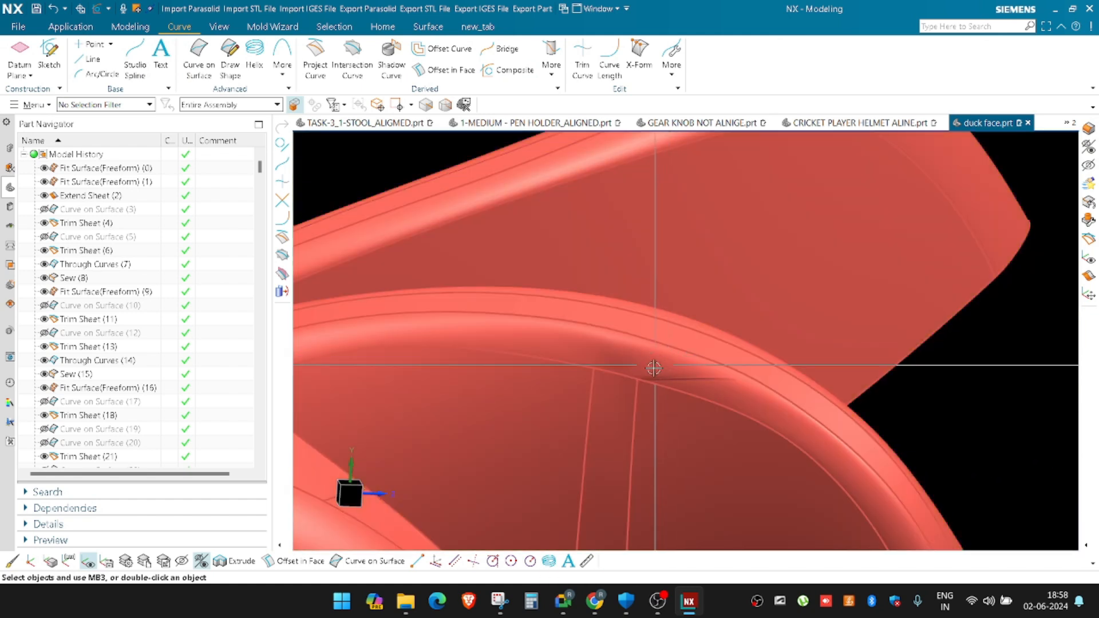
pyautogui.scroll(-3, 657, 349)
pyautogui.moveTo(658, 351)
pyautogui.mouseDown(button='middle')
pyautogui.moveTo(658, 326)
pyautogui.moveTo(638, 336)
pyautogui.moveTo(669, 347)
pyautogui.mouseUp(button='middle')
pyautogui.scroll(-5, 659, 344)
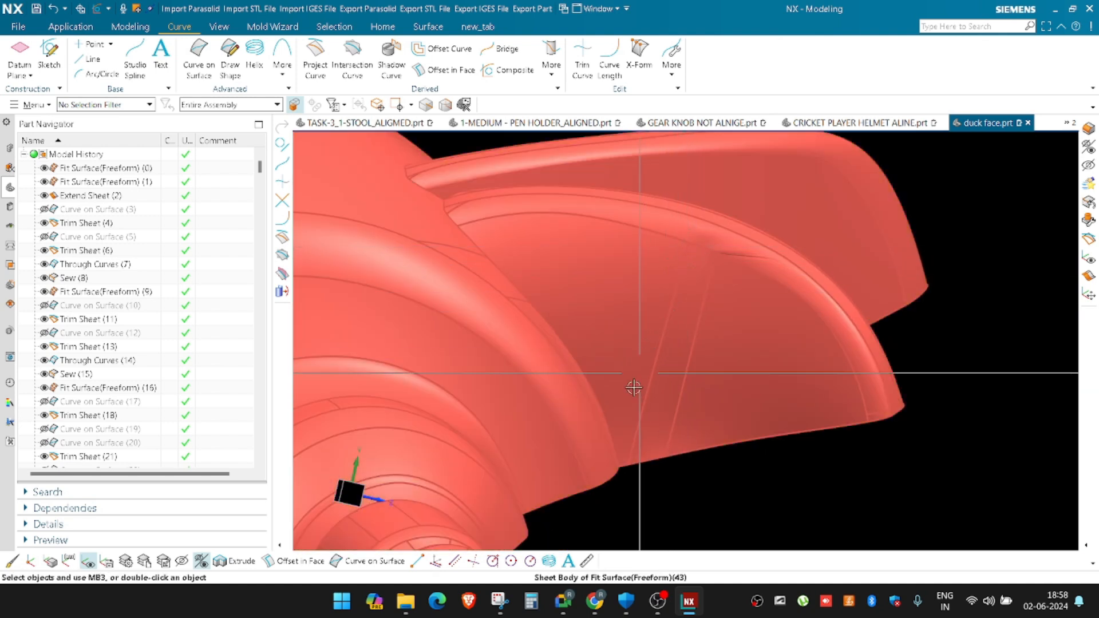
# Switch to Snipping Tool, capture the duck's beak from below, and mark a zigzag-filled band between two slanted lines across the lower beak's inner patches
pyautogui.click(500, 601)
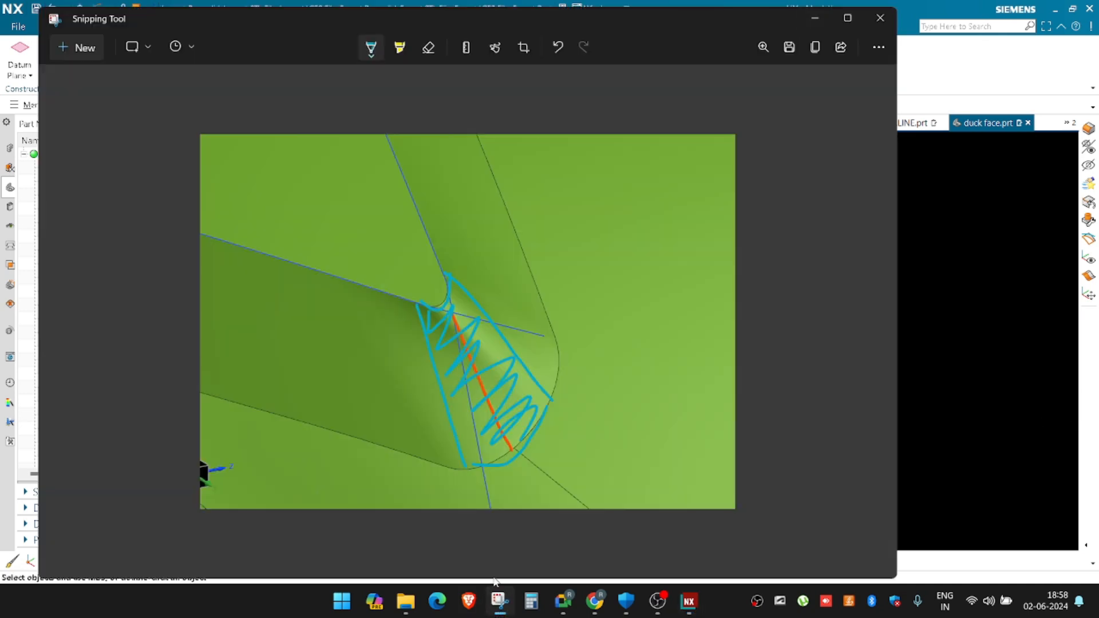
pyautogui.click(77, 48)
pyautogui.moveTo(405, 198); pyautogui.dragTo(914, 491)
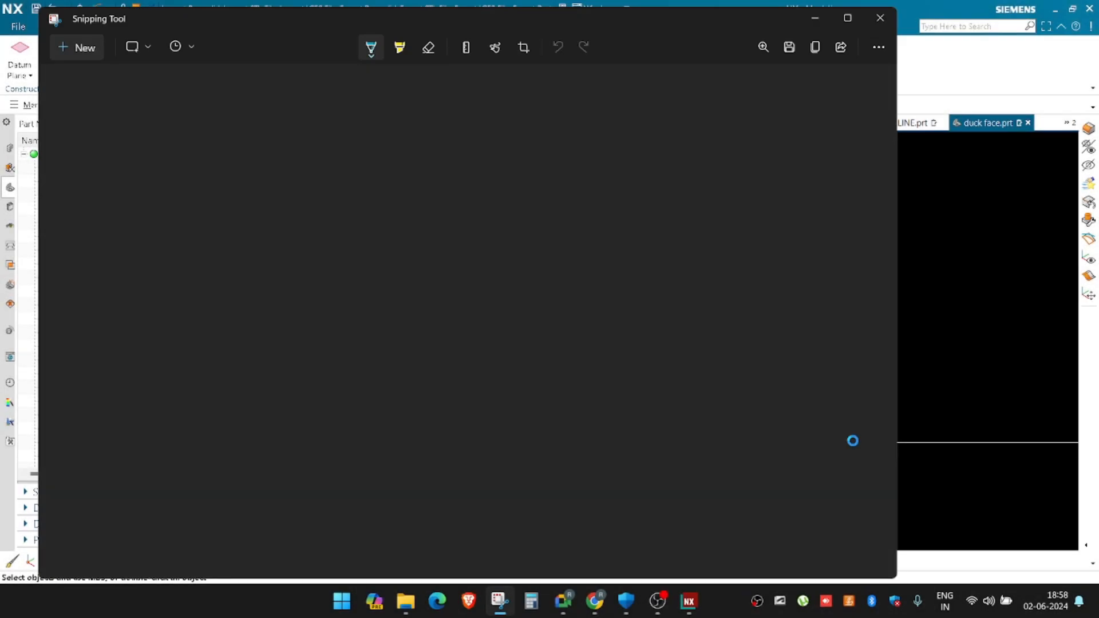
pyautogui.moveTo(421, 247); pyautogui.dragTo(503, 441)
pyautogui.moveTo(466, 236); pyautogui.dragTo(565, 452)
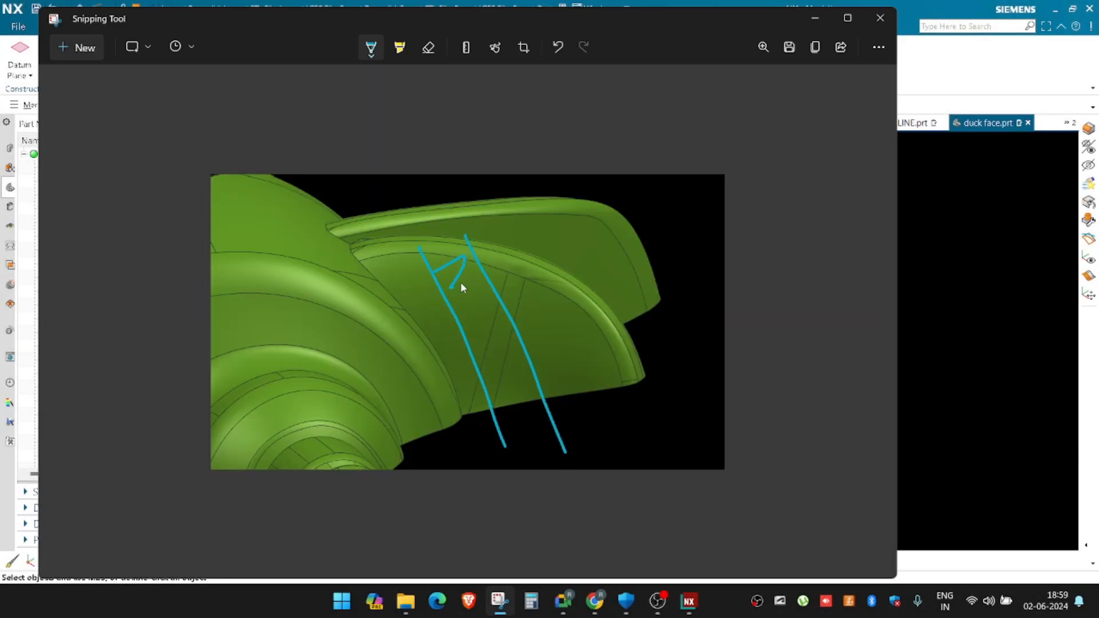
pyautogui.moveTo(495, 385)
pyautogui.mouseDown()
pyautogui.moveTo(537, 408)
pyautogui.moveTo(530, 417)
pyautogui.mouseUp()
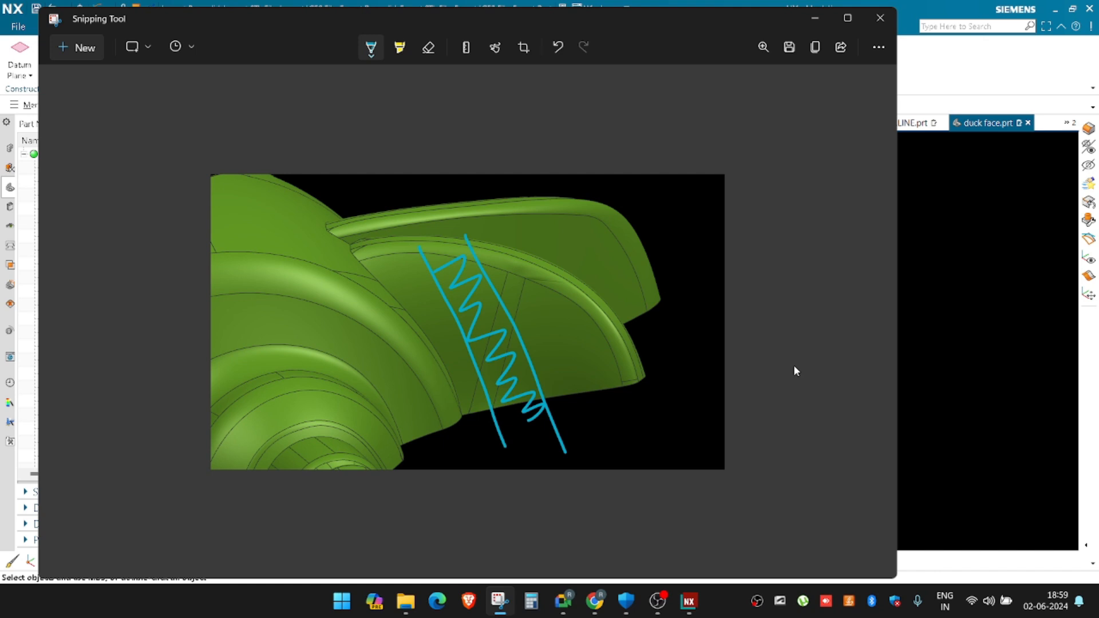
pyautogui.click(815, 18)
# Examine the finished duck head from several sides, including the beak, the round eye recess with its rim, and the open inner side
pyautogui.moveTo(710, 286); pyautogui.dragTo(696, 362, button='middle')
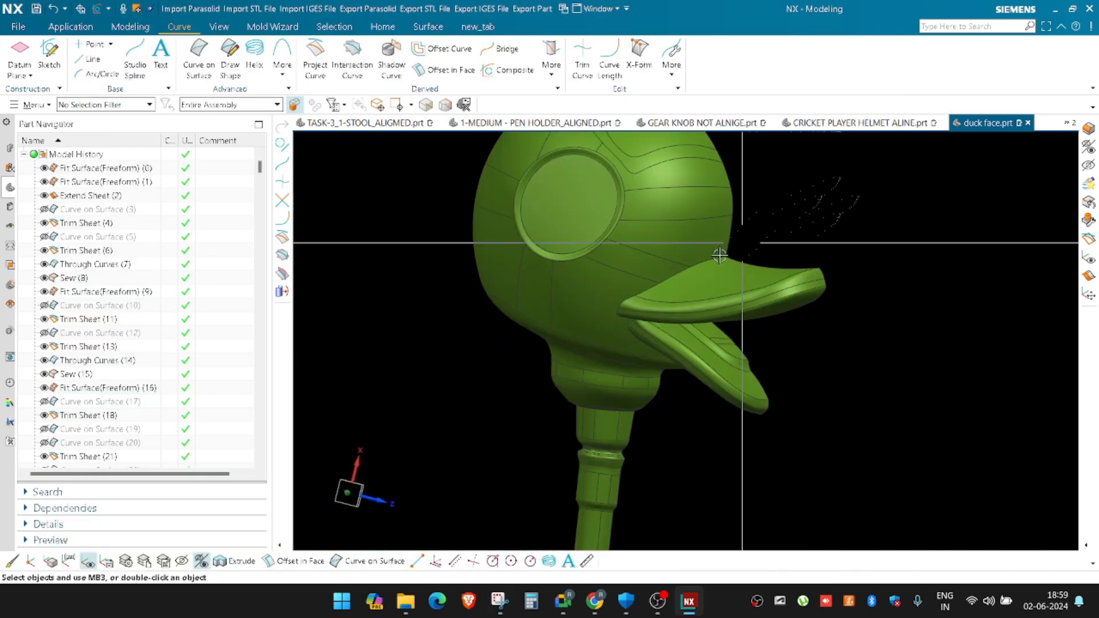
pyautogui.scroll(-3, 690, 275)
pyautogui.scroll(3, 681, 360)
pyautogui.keyDown('shift'); pyautogui.moveTo(742, 369); pyautogui.dragTo(726, 465, button='middle'); pyautogui.keyUp('shift')
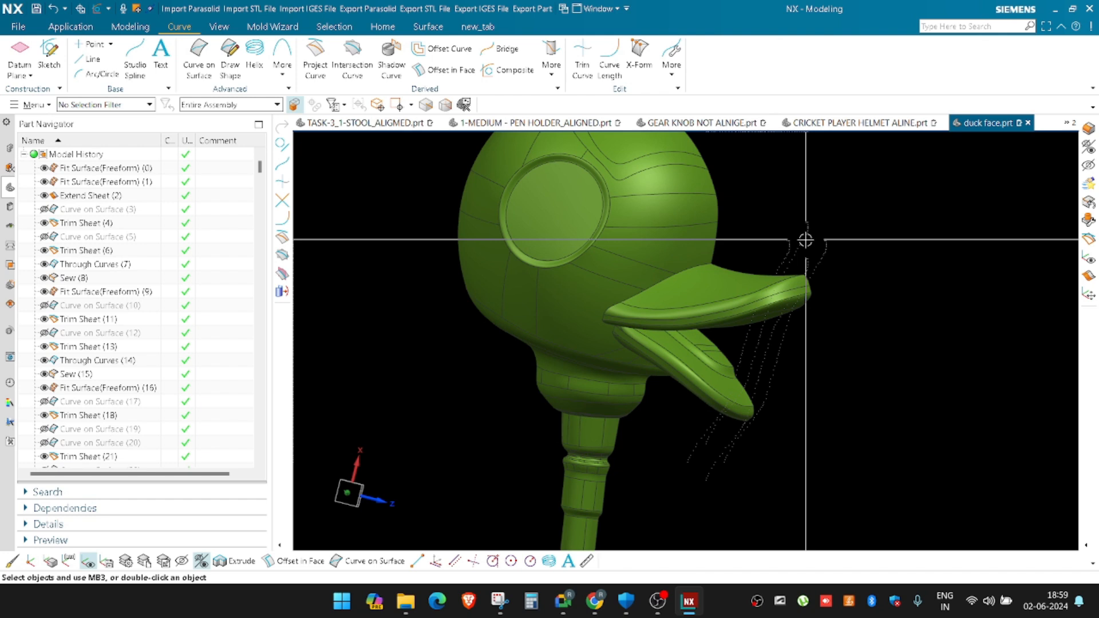
pyautogui.scroll(-3, 806, 240)
pyautogui.moveTo(805, 240); pyautogui.dragTo(749, 323, button='middle')
pyautogui.hotkey('ctrl', 'f')
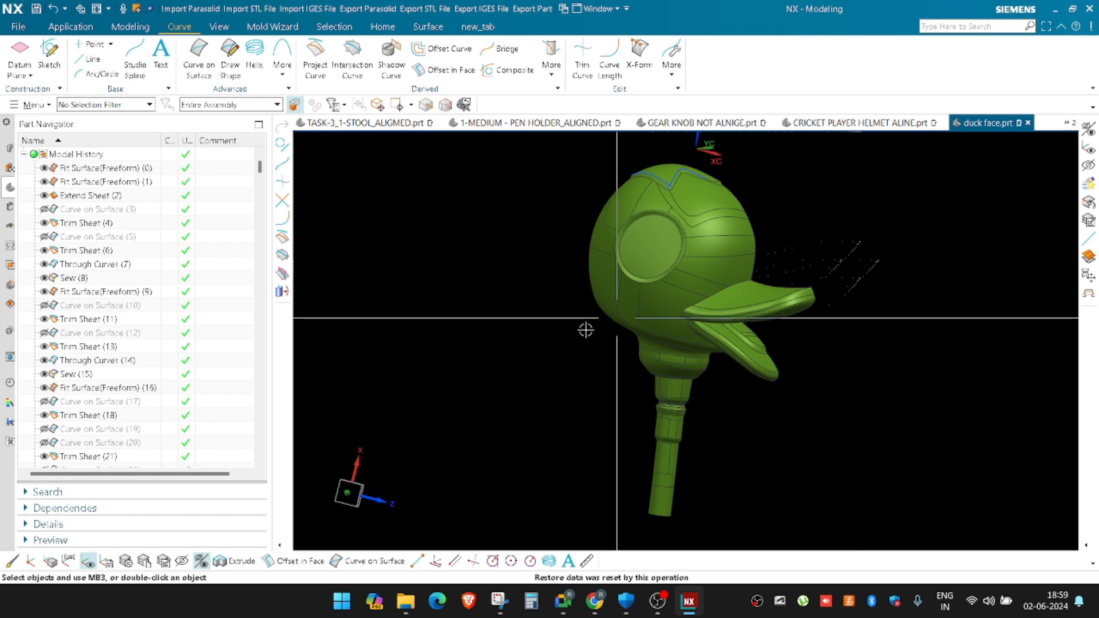
pyautogui.scroll(4, 819, 303)
pyautogui.hotkey('ctrl', 'f')
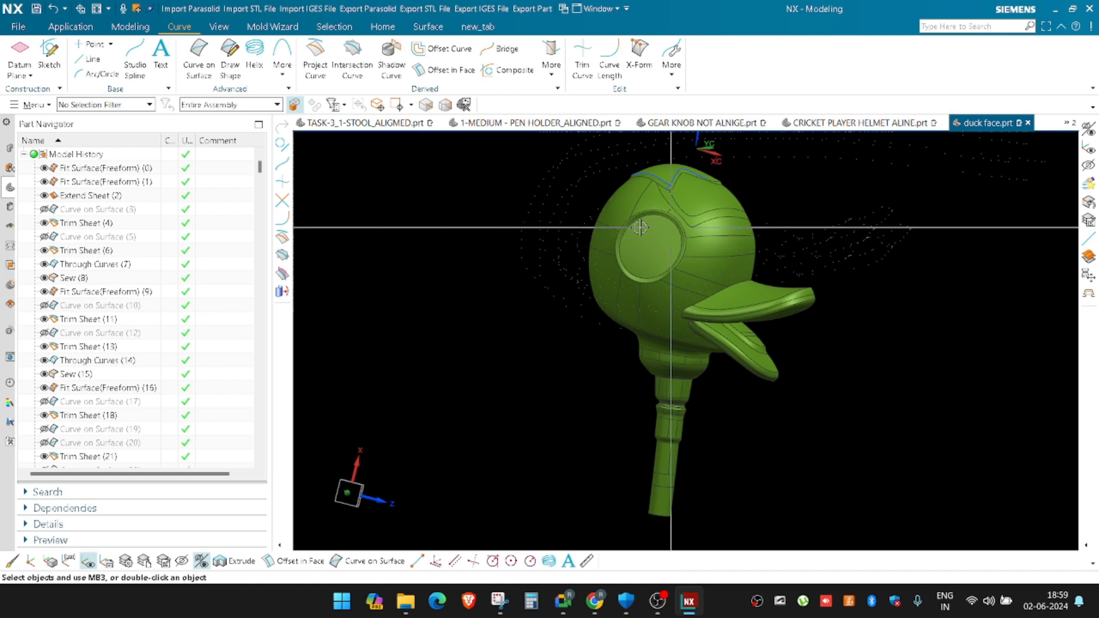
pyautogui.scroll(5, 659, 195)
pyautogui.scroll(-1, 561, 242)
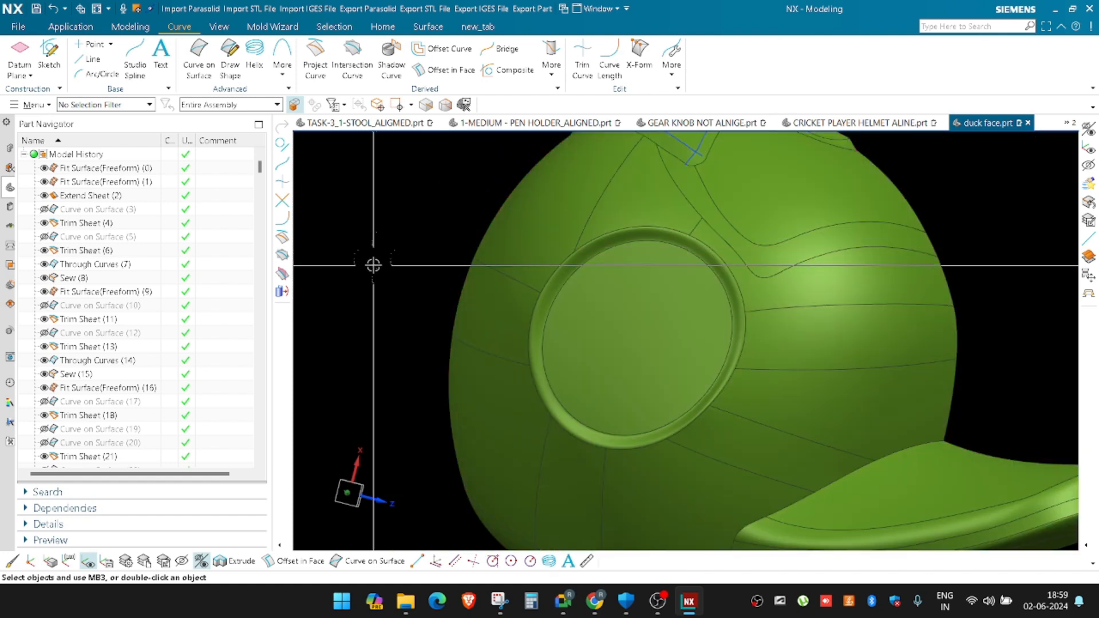
pyautogui.moveTo(596, 255); pyautogui.dragTo(541, 274, button='middle')
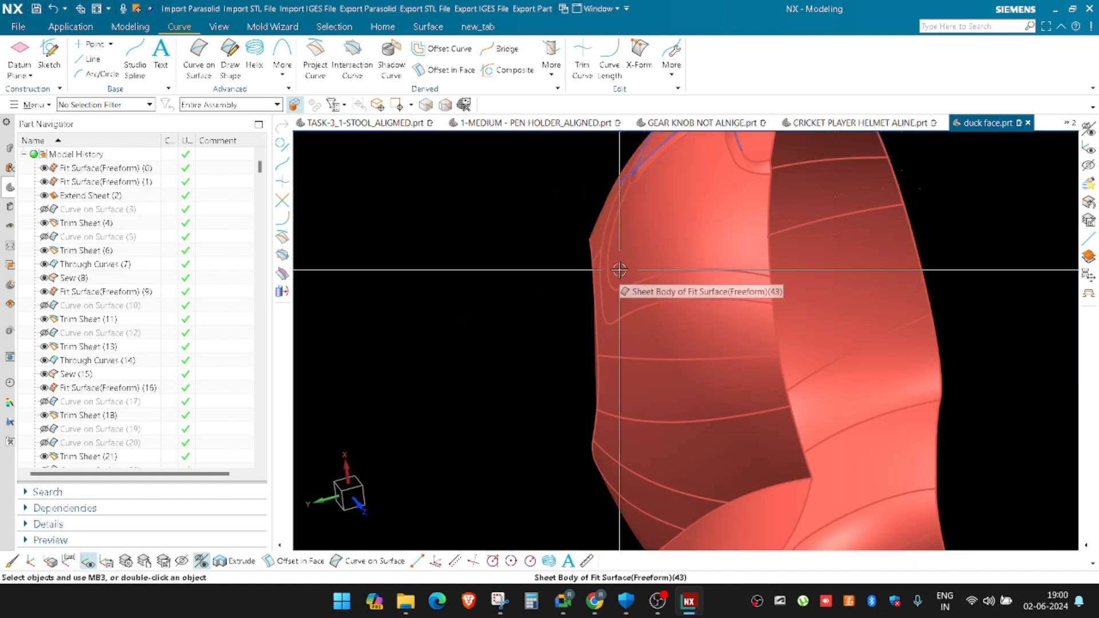
pyautogui.scroll(-5, 620, 270)
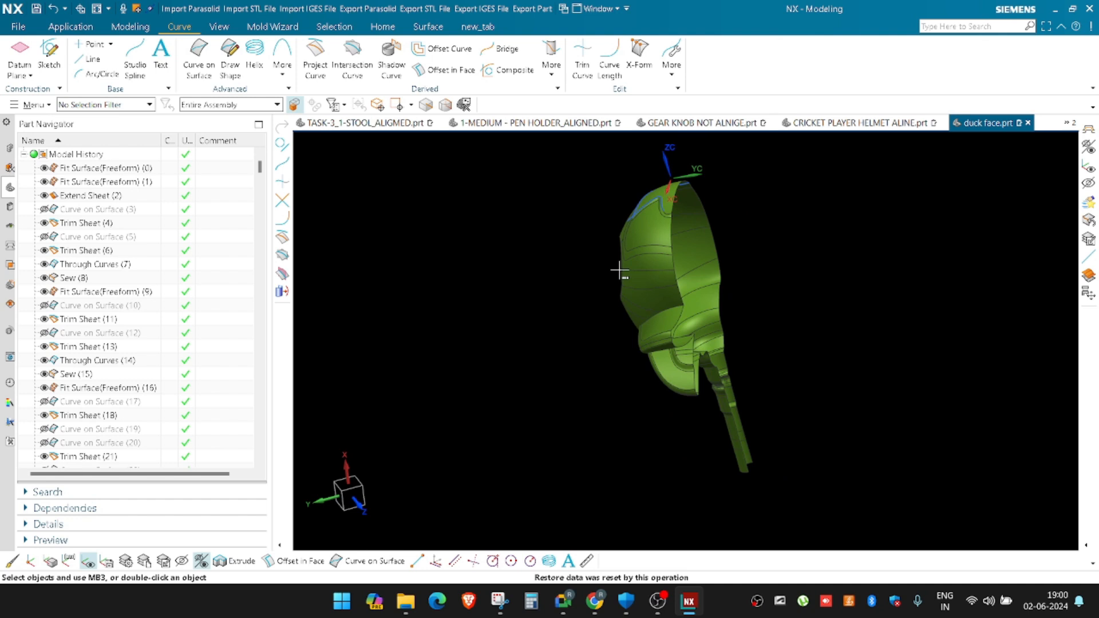
pyautogui.moveTo(710, 352); pyautogui.dragTo(794, 316, button='middle')
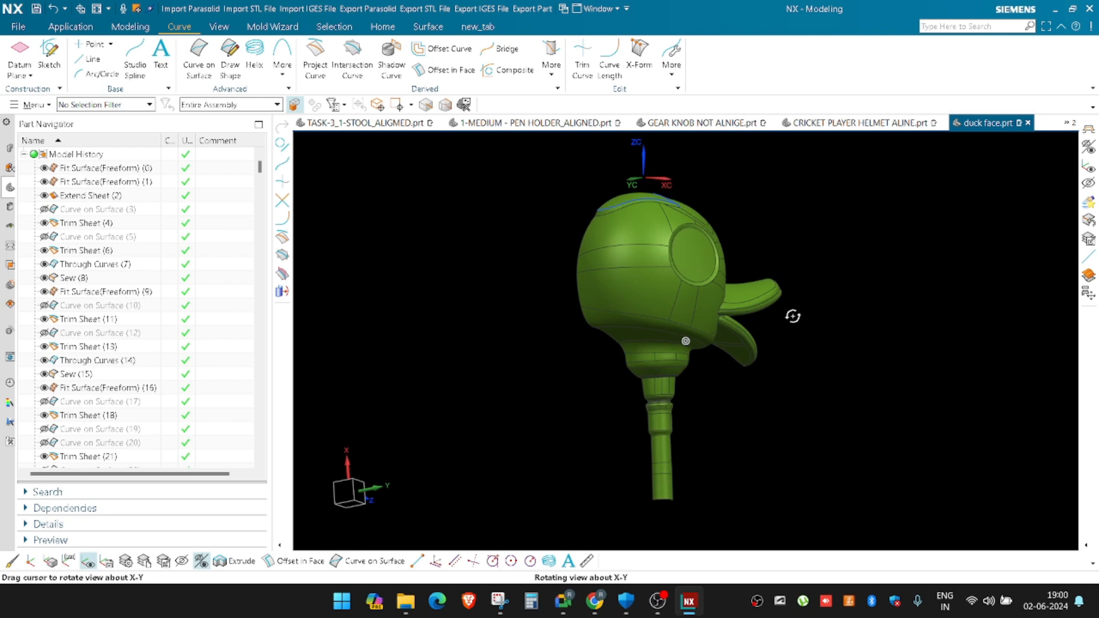
# Examine the neck's stepped collar and the surface patches around its groove from the back of the duck head
pyautogui.scroll(1, 651, 405)
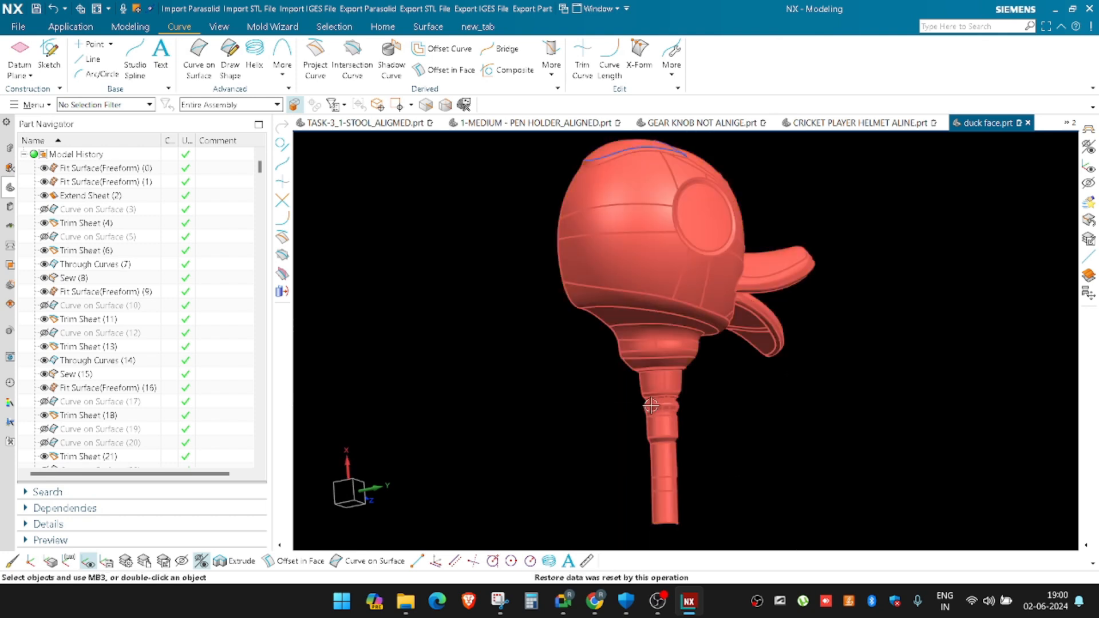
pyautogui.scroll(5, 651, 405)
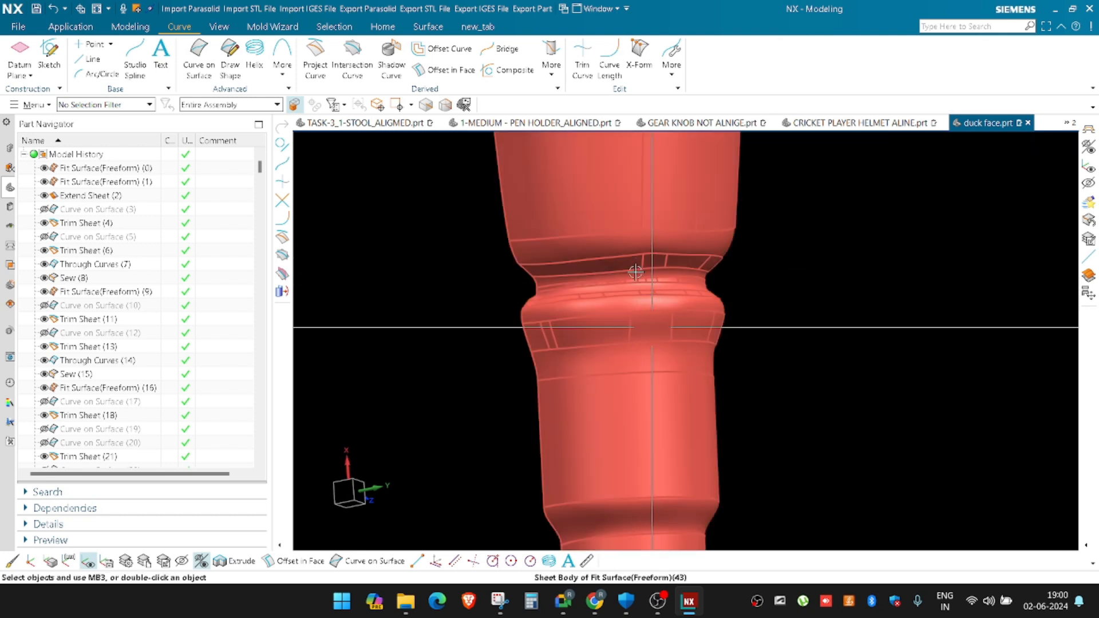
pyautogui.scroll(-3, 682, 381)
pyautogui.moveTo(683, 381); pyautogui.dragTo(658, 383, button='middle')
pyautogui.scroll(3, 625, 297)
pyautogui.scroll(2, 578, 304)
pyautogui.scroll(-2, 578, 304)
pyautogui.moveTo(486, 284); pyautogui.dragTo(959, 374, button='middle')
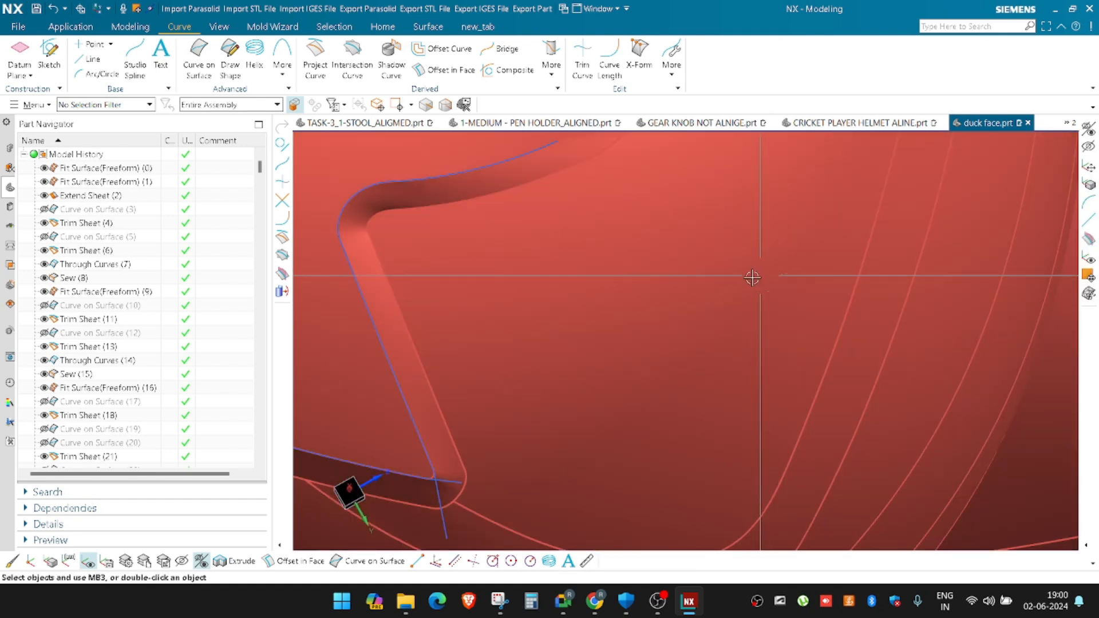
pyautogui.scroll(-5, 652, 309)
# Inspect the narrow patch seams along the neck groove and its rounded collar up close from below
pyautogui.scroll(6, 656, 304)
pyautogui.moveTo(661, 362); pyautogui.dragTo(659, 343, button='middle')
pyautogui.scroll(4, 658, 297)
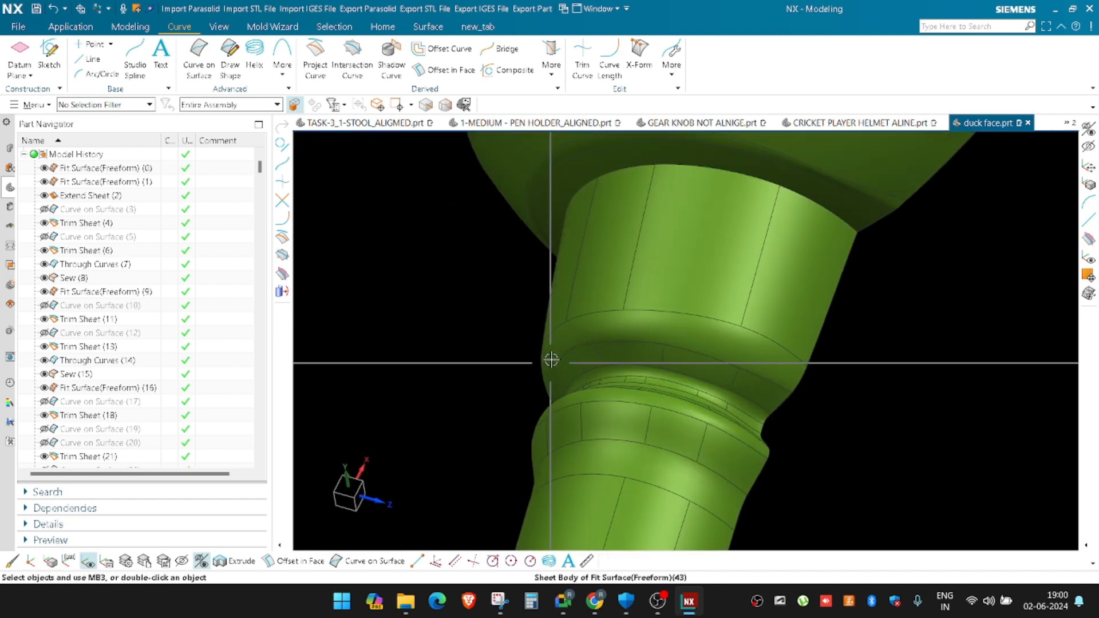
pyautogui.moveTo(550, 346); pyautogui.dragTo(564, 371, button='middle')
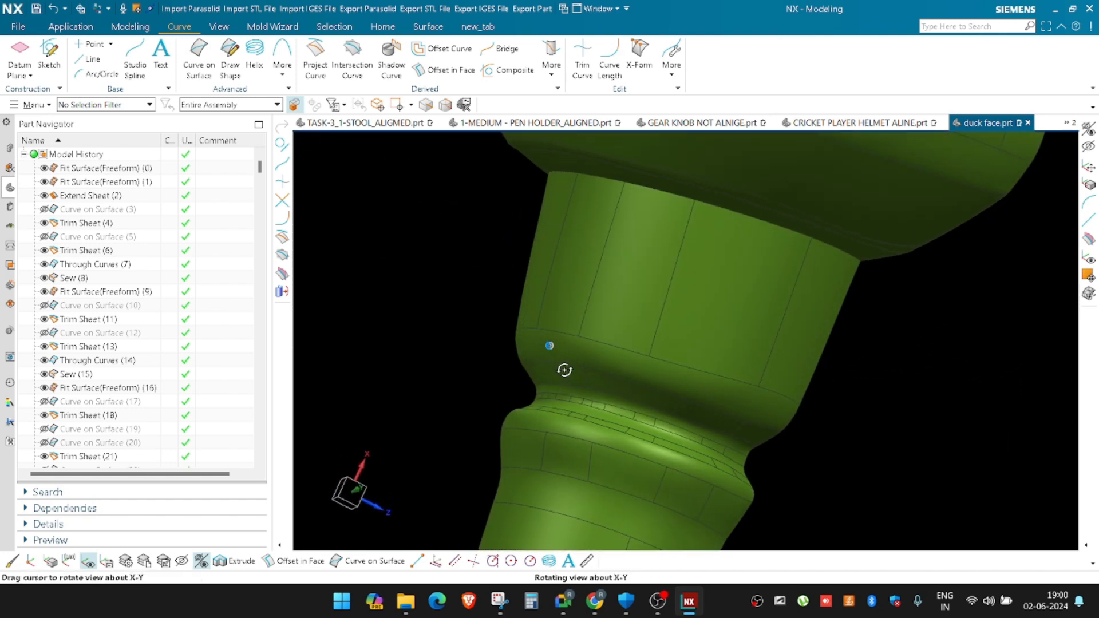
pyautogui.scroll(4, 578, 372)
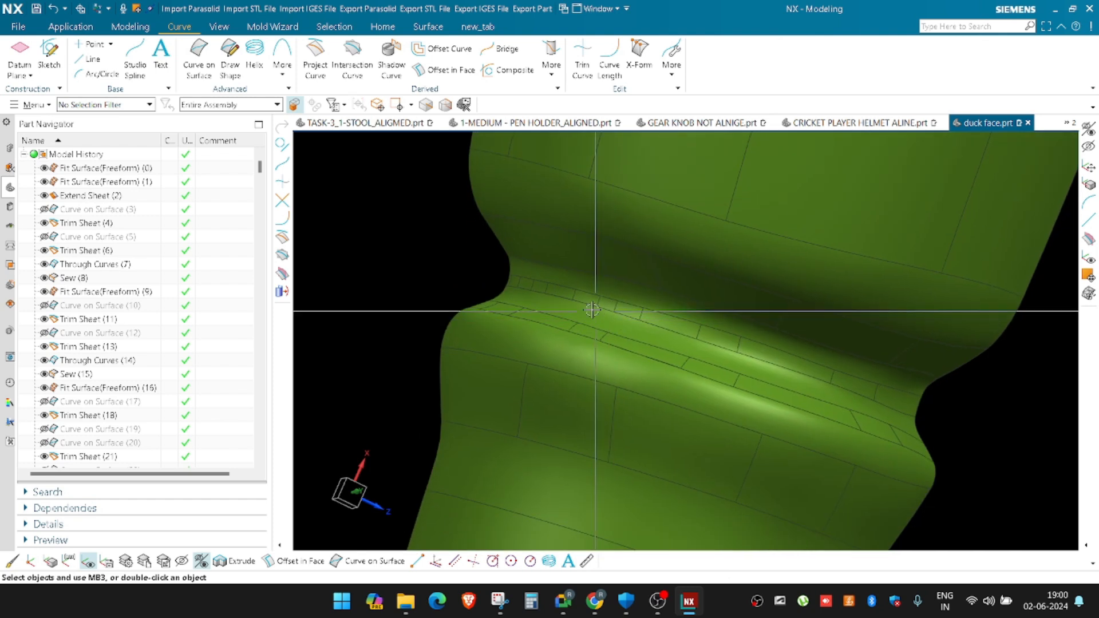
pyautogui.scroll(2, 549, 292)
pyautogui.moveTo(515, 282); pyautogui.dragTo(518, 282, button='middle')
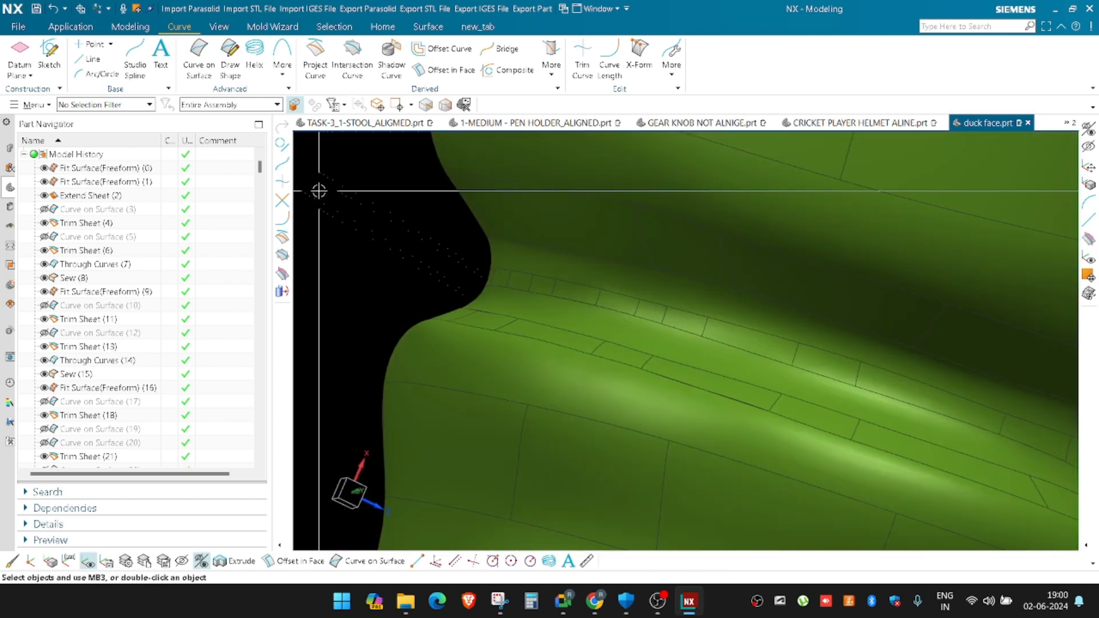
pyautogui.scroll(-5, 664, 290)
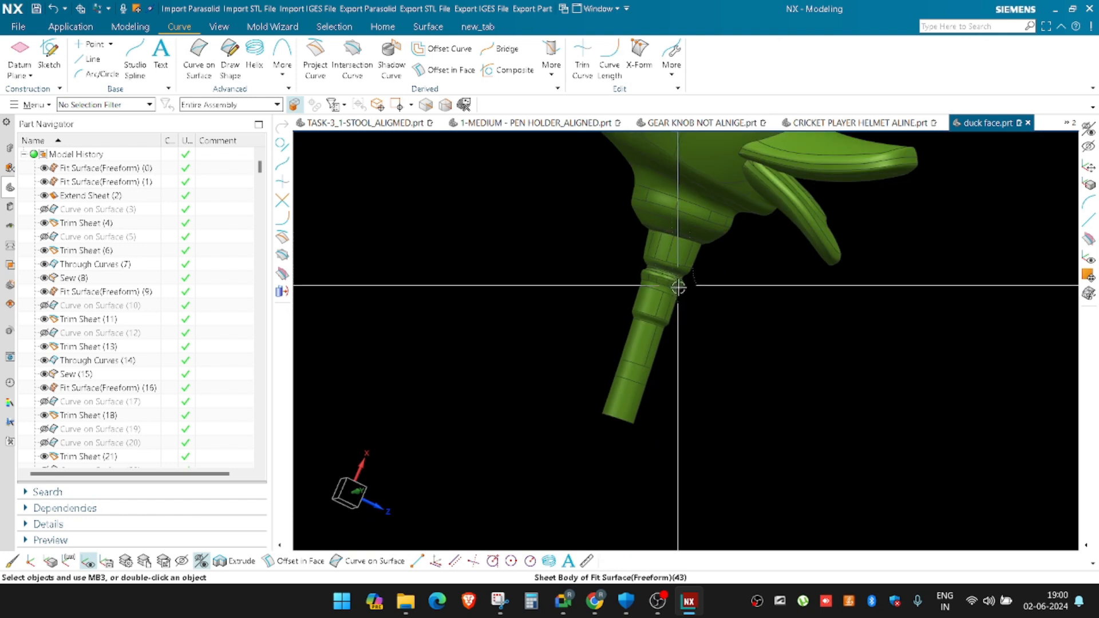